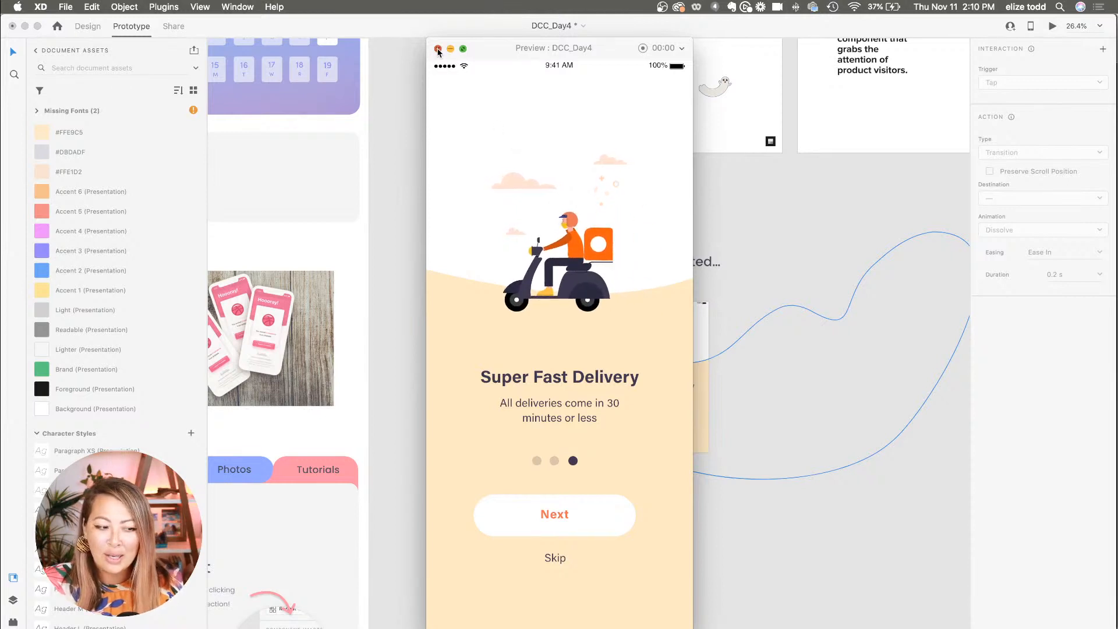
# Close the prototype preview and hide the document assets to view the three onboarding artboards.
pyautogui.click(438, 49)
pyautogui.click(564, 199)
pyautogui.scroll(5, 563, 200)
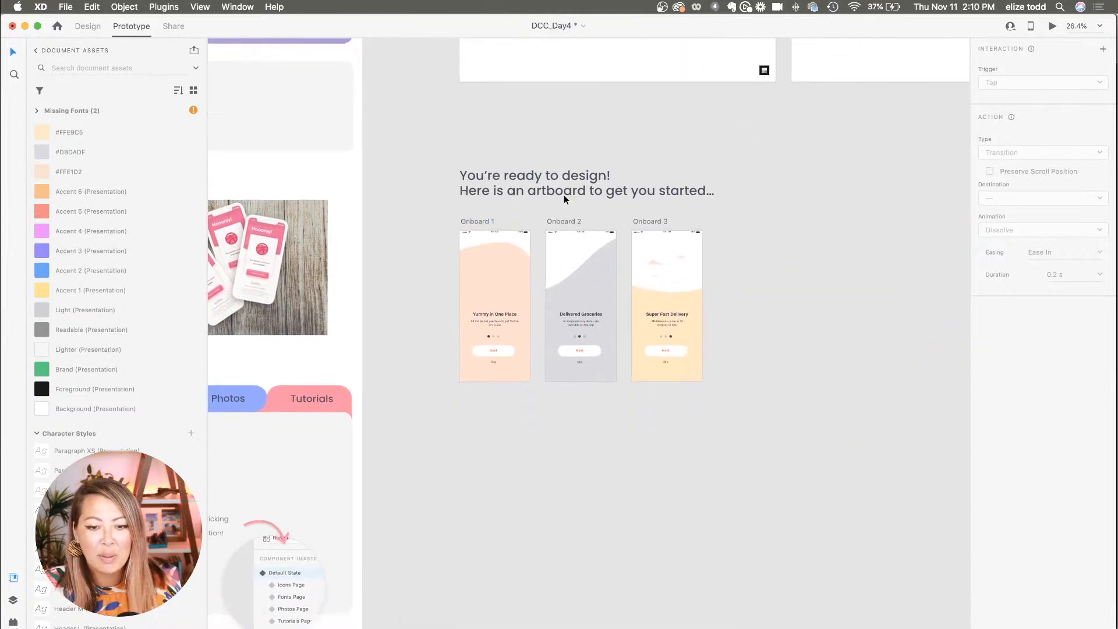
pyautogui.scroll(-3, 563, 200)
pyautogui.hscroll(-1, 564, 199)
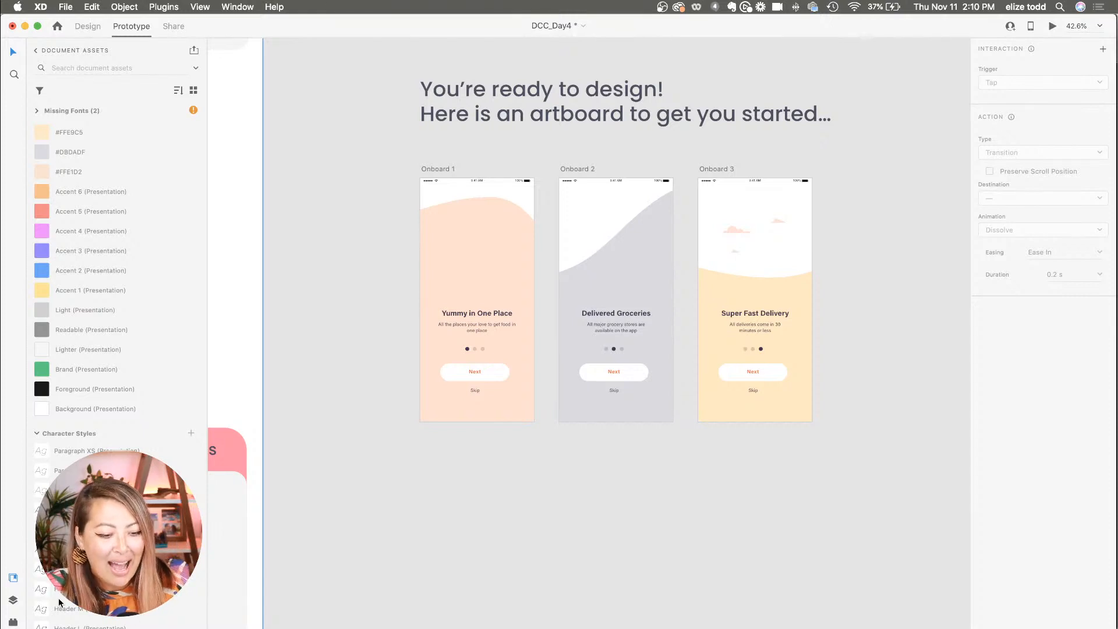
pyautogui.click(12, 578)
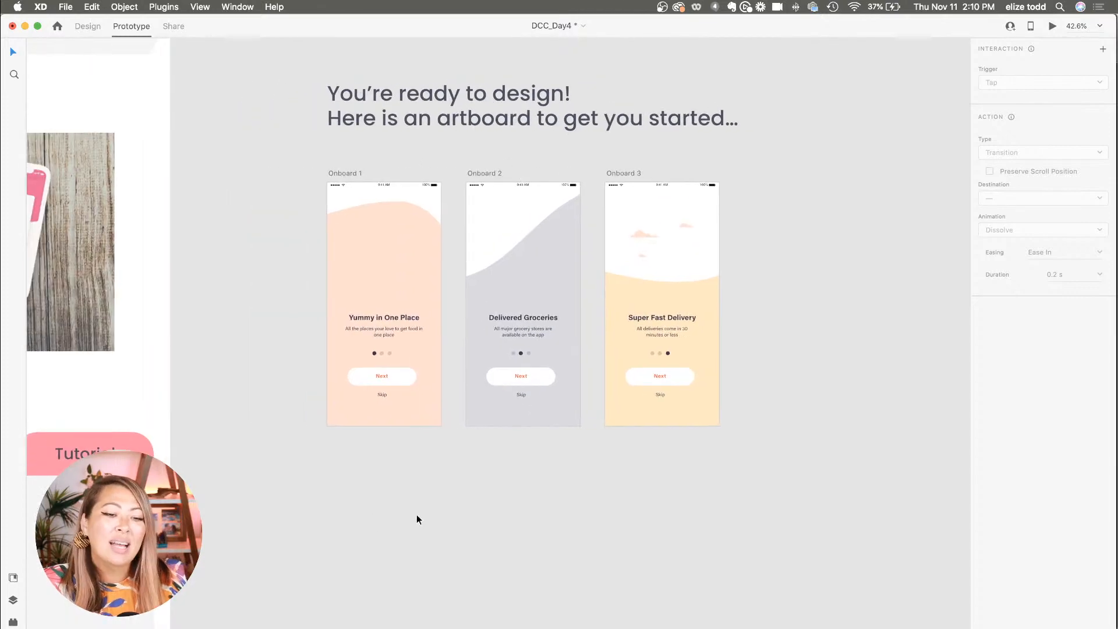
pyautogui.scroll(-2, 417, 515)
pyautogui.scroll(-5, 417, 515)
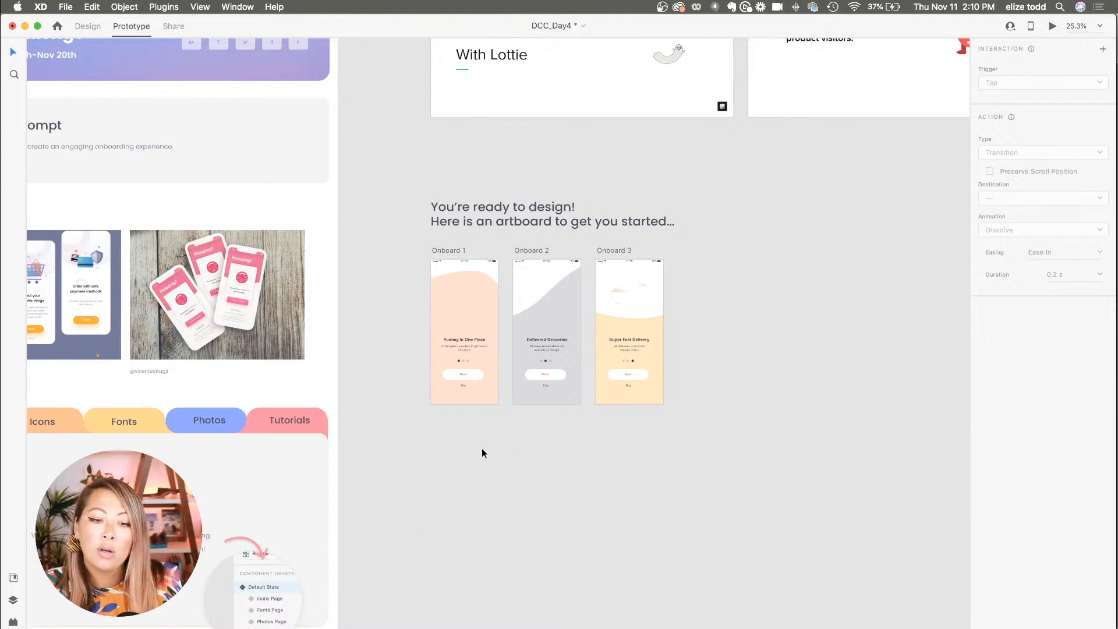
# In Design mode, add an iPhone 12 Pro Max artboard and move it below the Onboard 1 artboard.
pyautogui.click(85, 24)
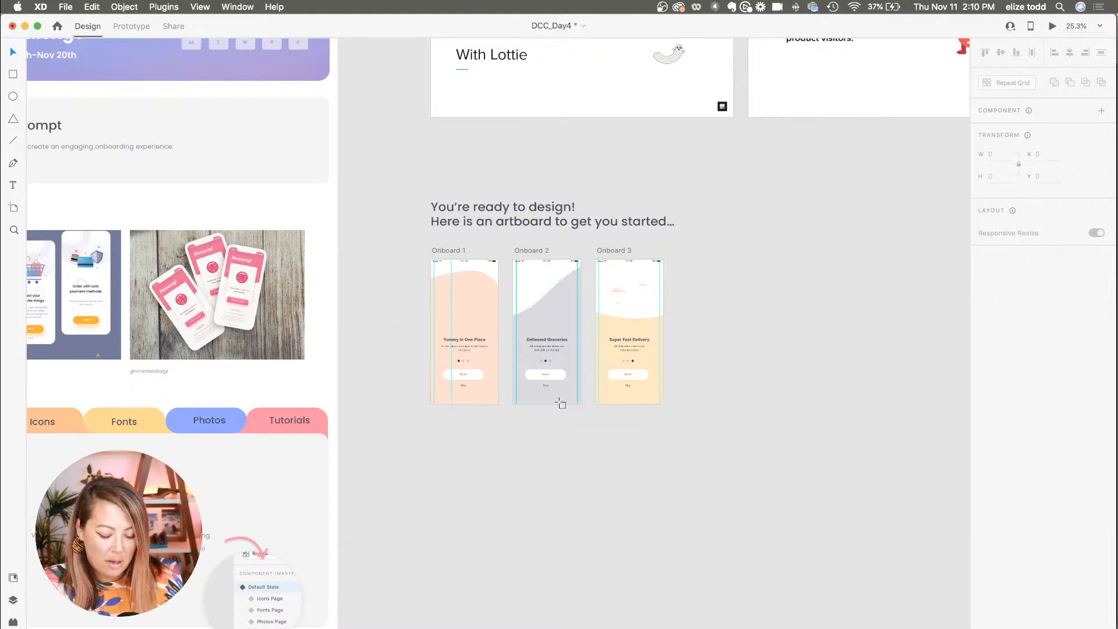
pyautogui.press('a')
pyautogui.click(1035, 76)
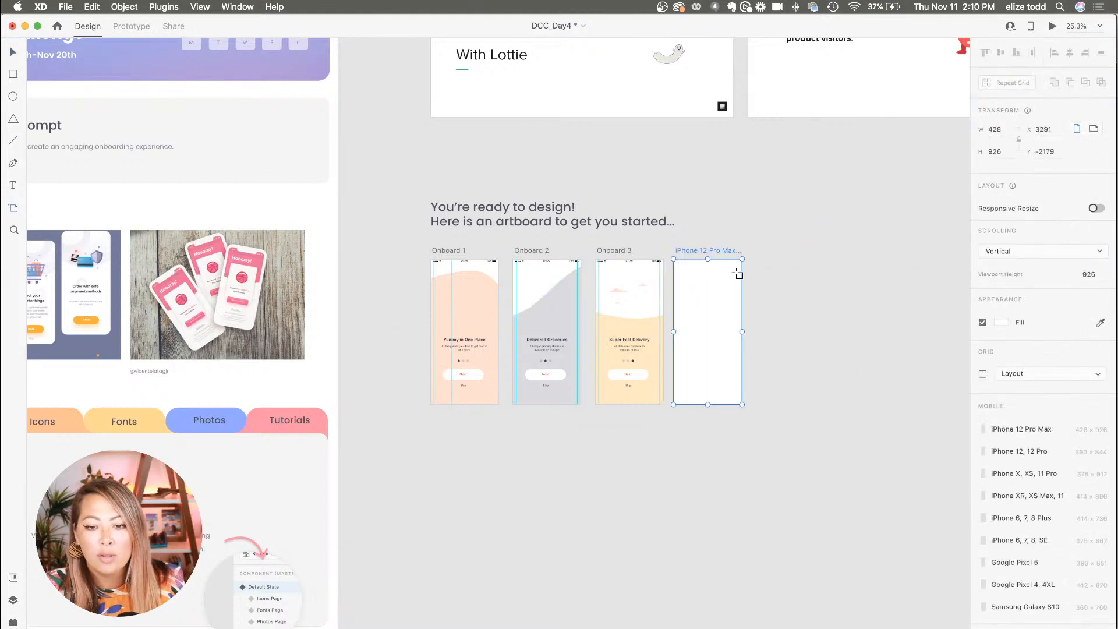
pyautogui.press('v')
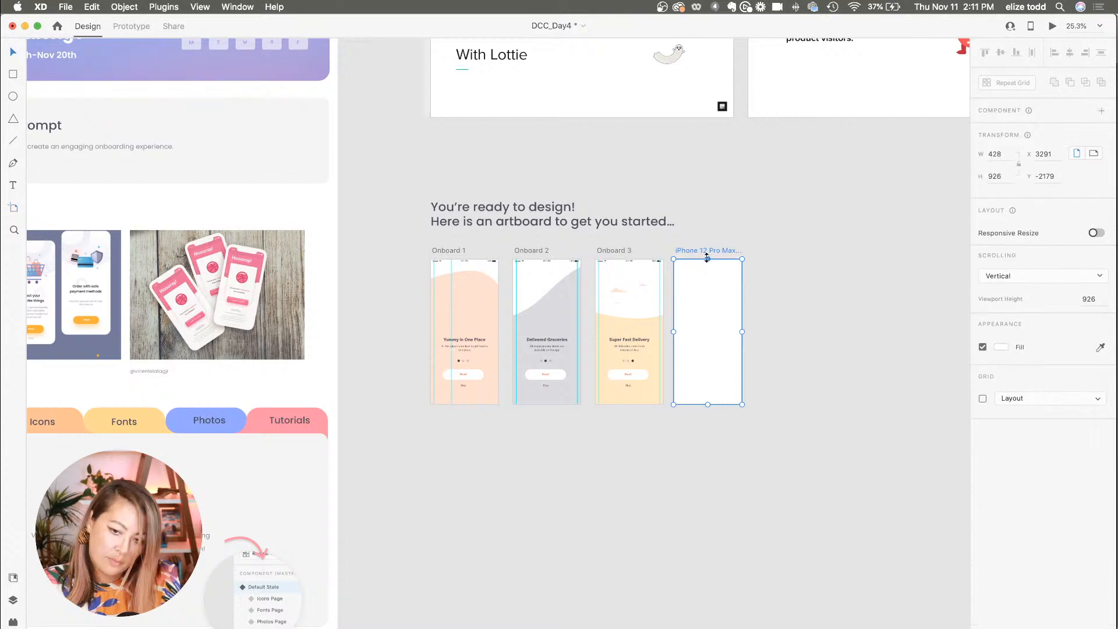
pyautogui.moveTo(702, 255); pyautogui.dragTo(456, 438)
# Inspect the animation placeholder and the full peach background shape on the Onboard 1 artboard.
pyautogui.click(461, 300)
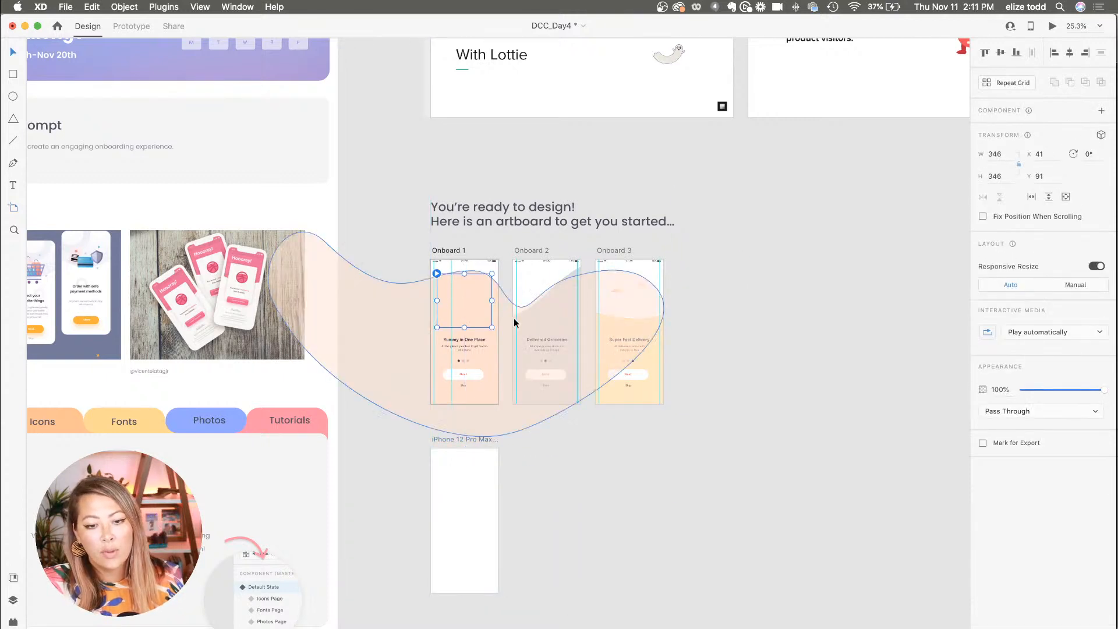
pyautogui.click(356, 327)
pyautogui.scroll(5, 357, 327)
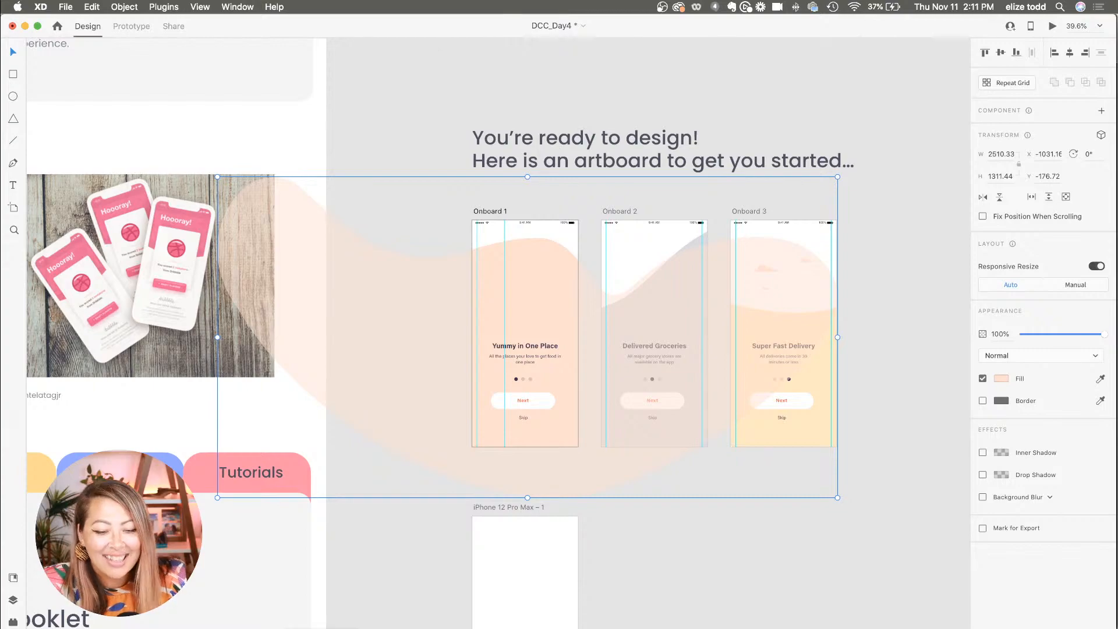
# Switch to Chrome, search Adobe Stock's free collection for "shapes" and filter the results to Vectors.
pyautogui.press('super+Tab')
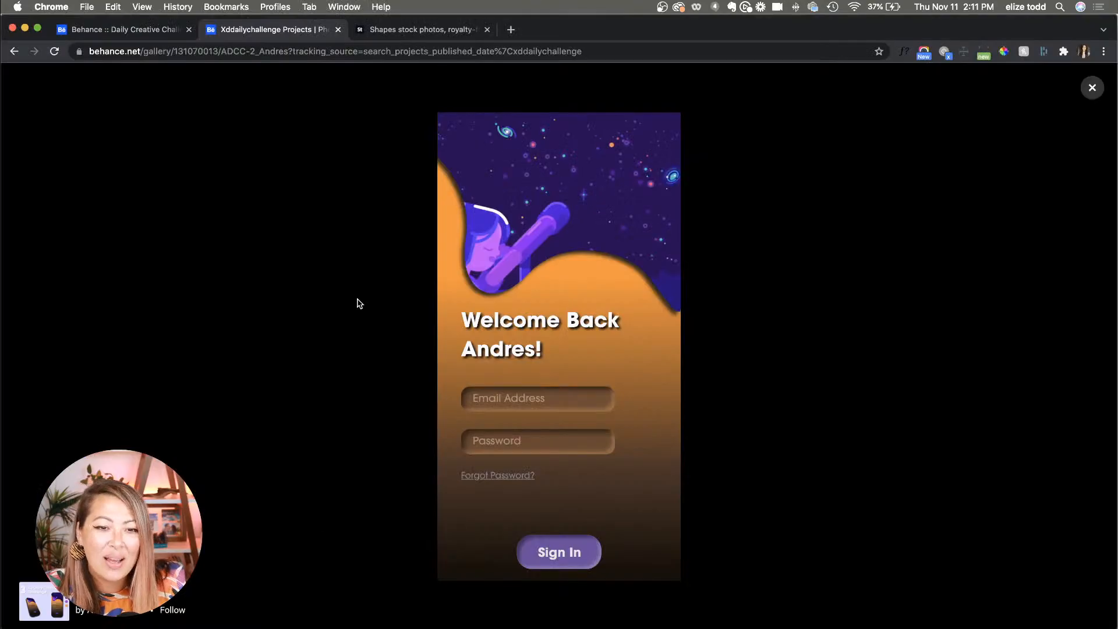
pyautogui.click(430, 30)
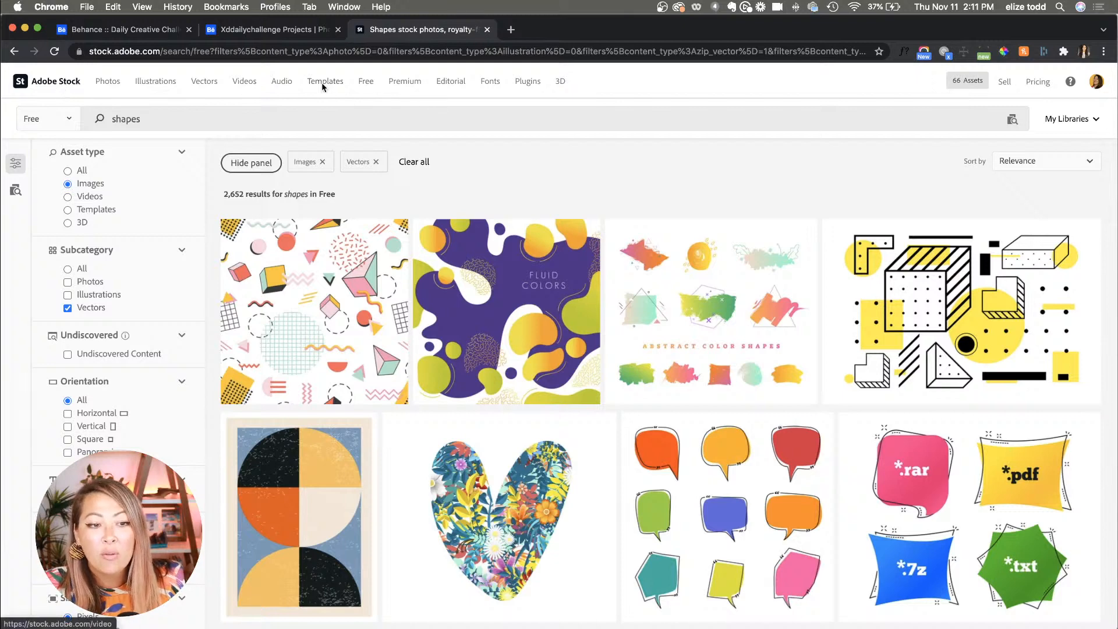
pyautogui.click(373, 88)
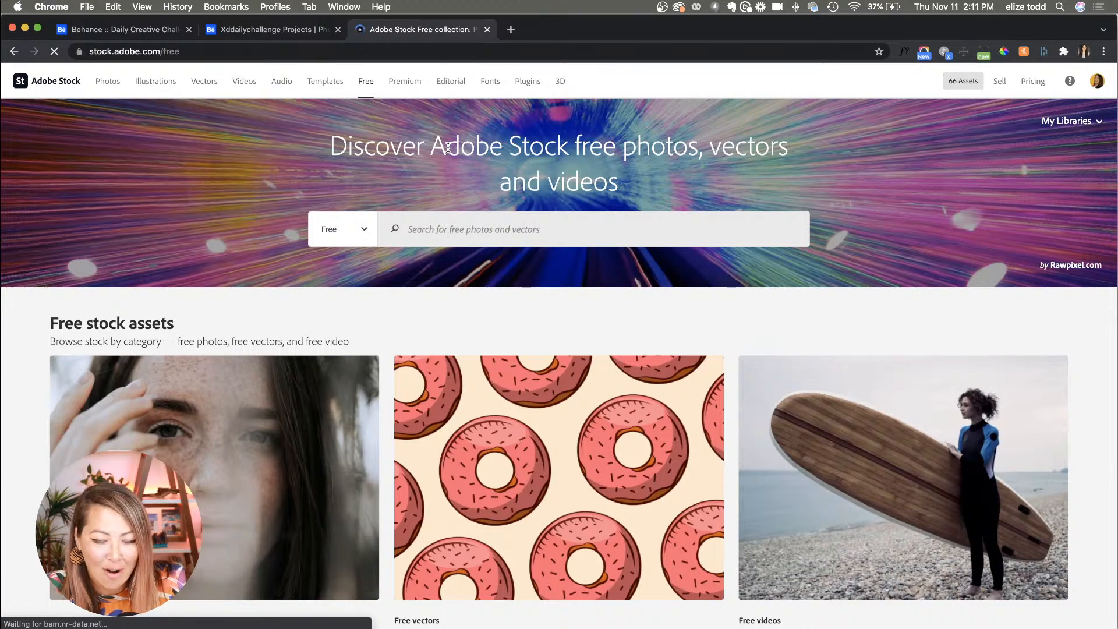
pyautogui.click(450, 228)
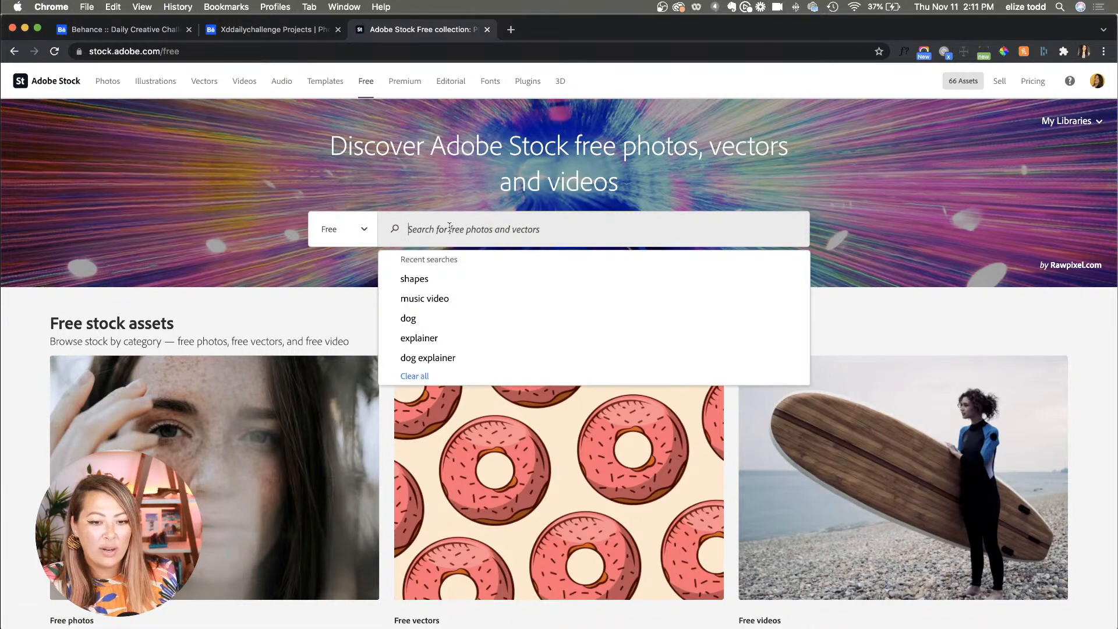
pyautogui.write('shapes')
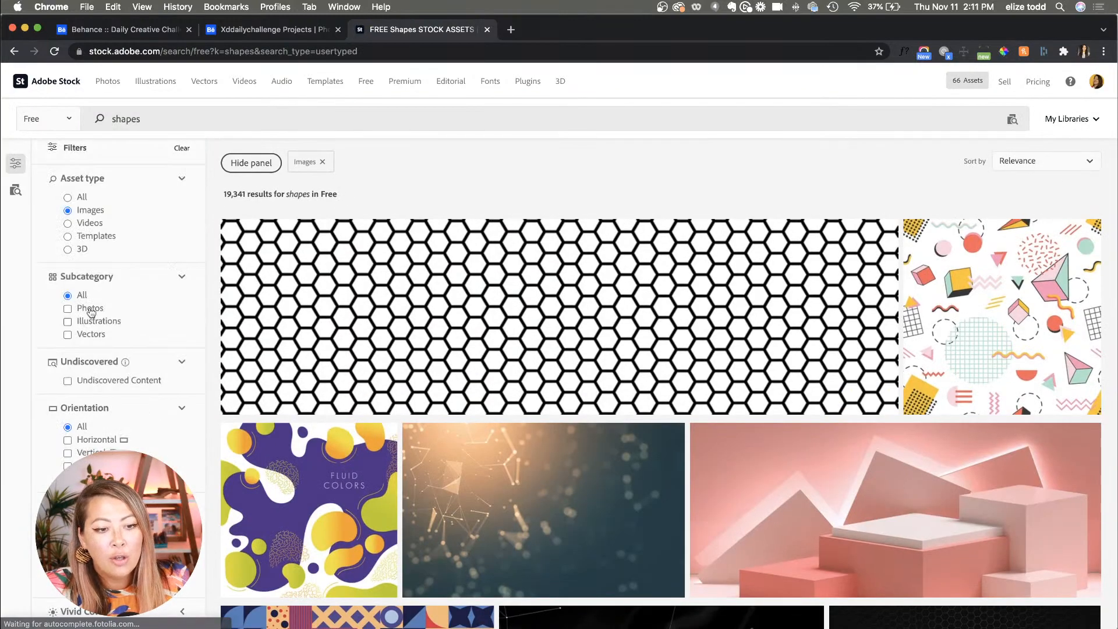
pyautogui.click(88, 334)
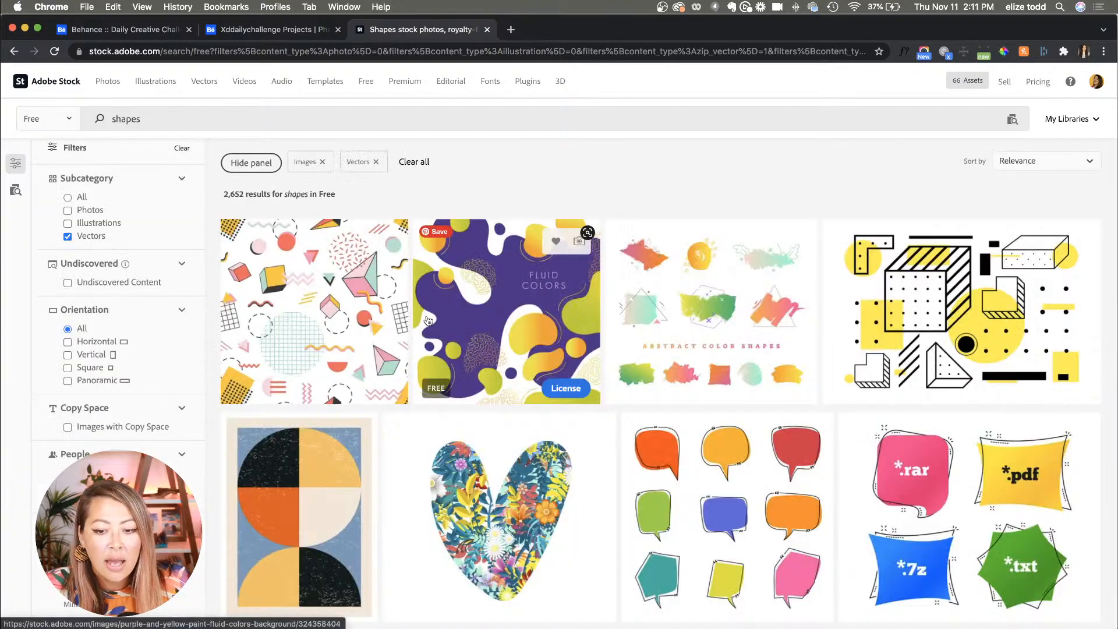
# Browse the free vectors and open the details of the abstract liquid vector shapes collection by VectorMine.
pyautogui.scroll(-5, 428, 320)
pyautogui.scroll(-10, 428, 321)
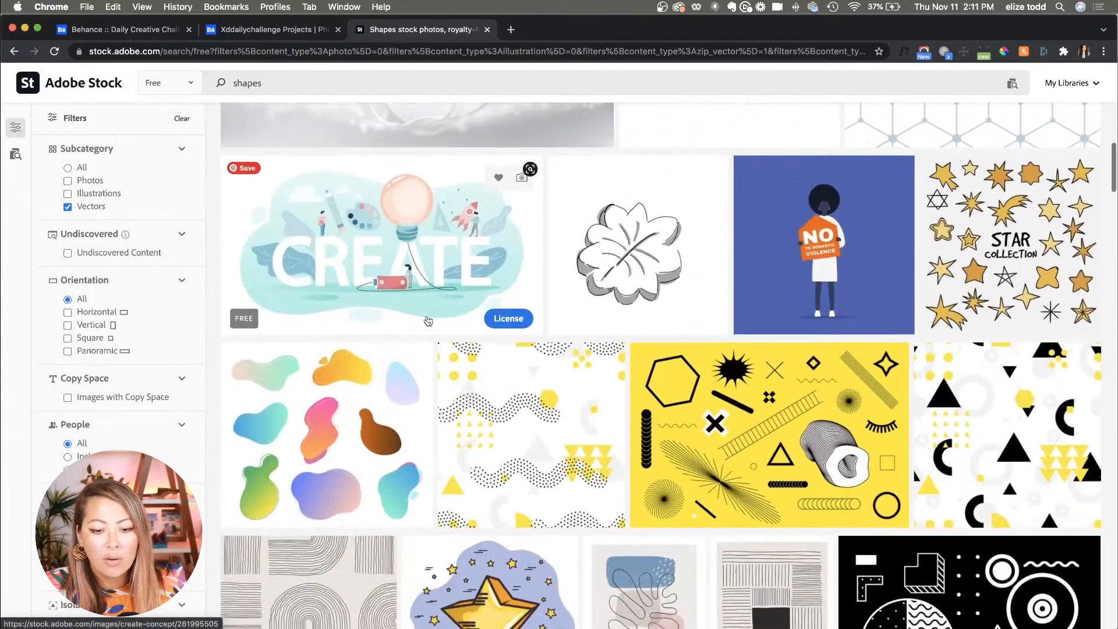
pyautogui.scroll(-5, 427, 320)
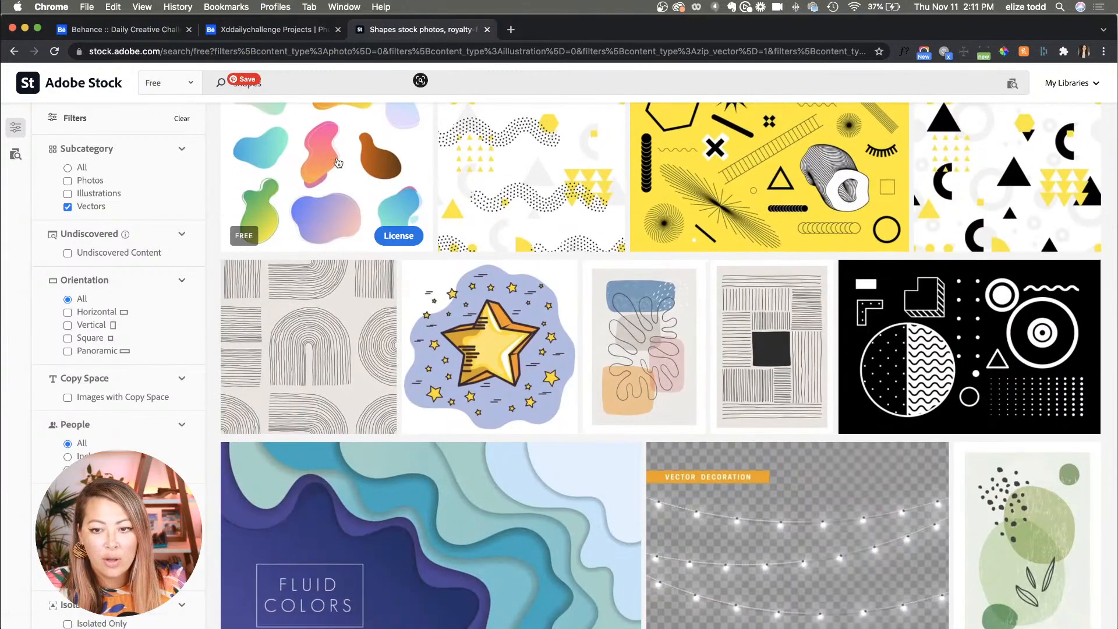
pyautogui.scroll(-1, 609, 287)
pyautogui.click(402, 189)
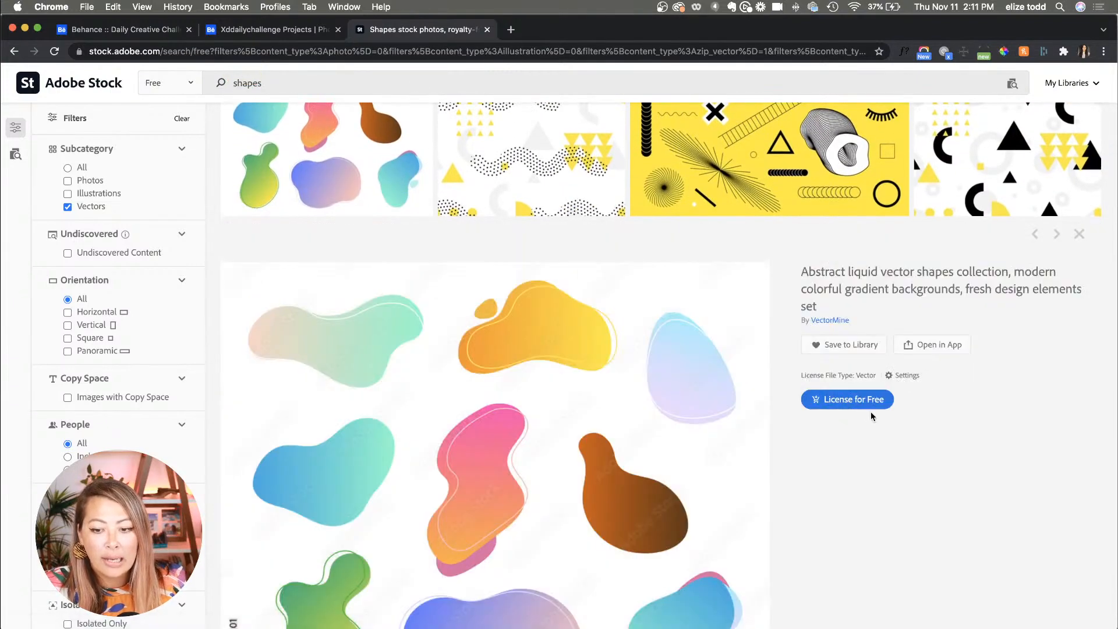
pyautogui.scroll(-4, 696, 401)
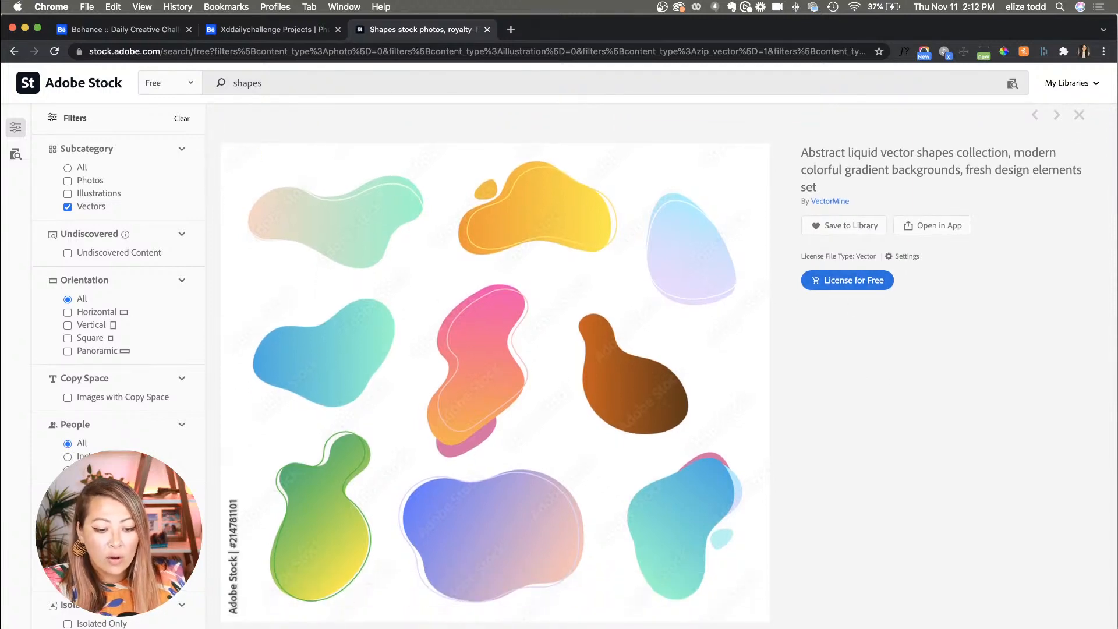
# Move the Finder window out of the way and license the abstract liquid shapes vector for free.
pyautogui.press('super+Tab')
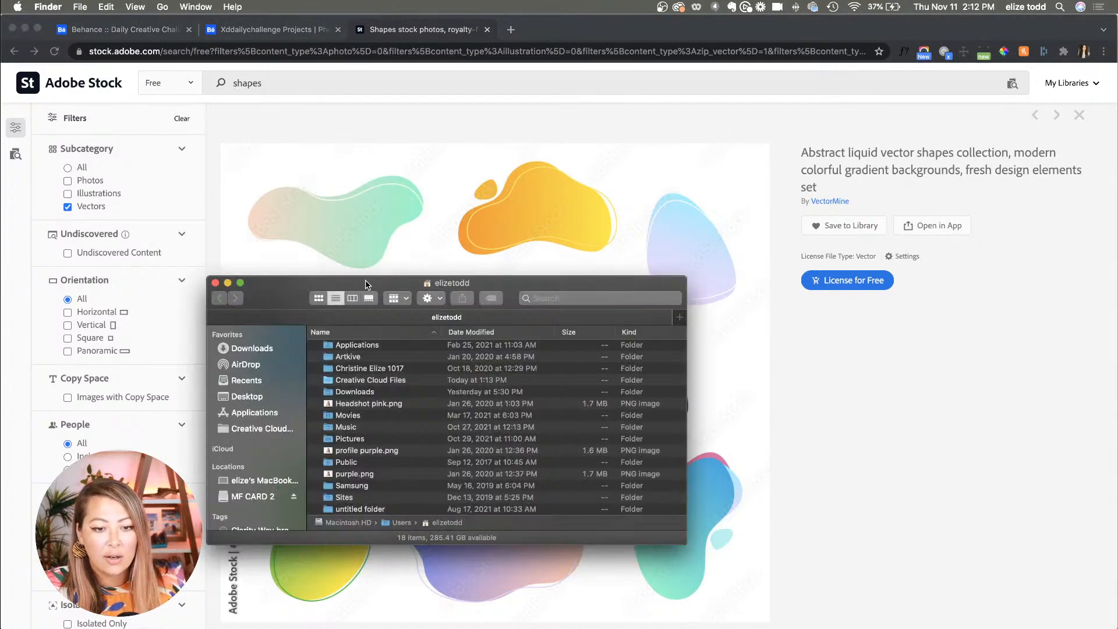
pyautogui.moveTo(366, 281); pyautogui.dragTo(303, 628)
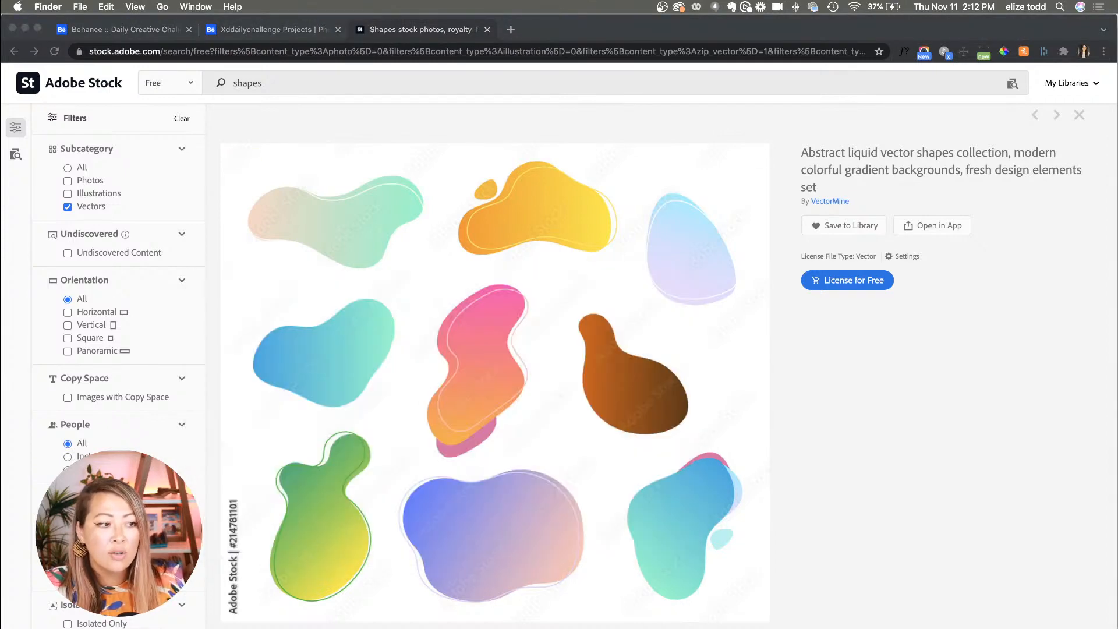
pyautogui.click(914, 296)
pyautogui.click(851, 281)
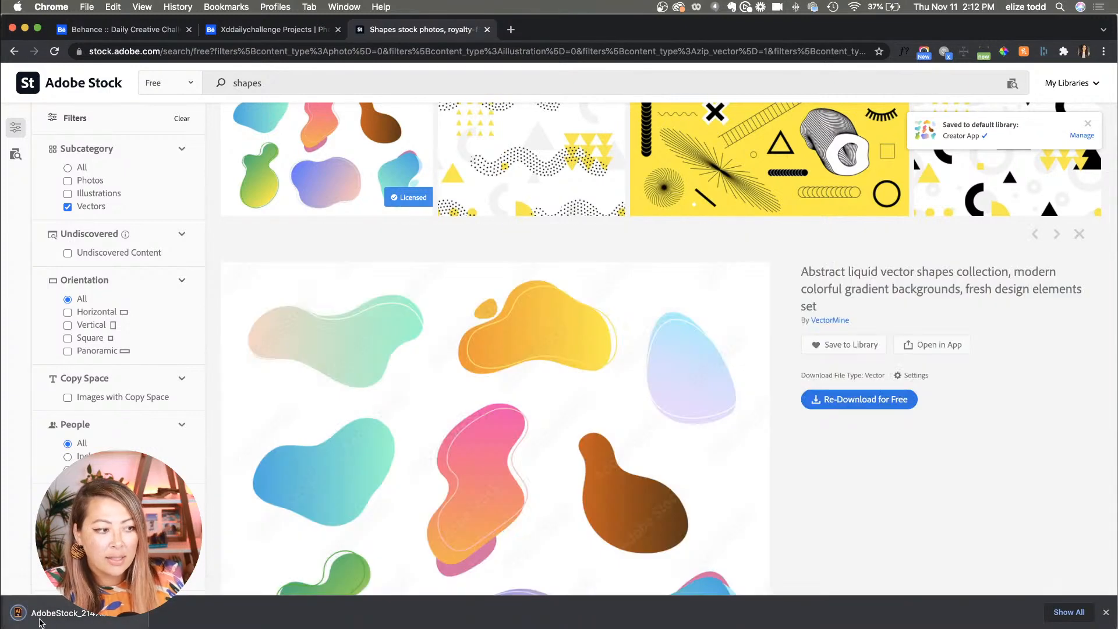
# Open the downloaded AdobeStock_214781101.ai file from the Downloads folder in Adobe XD.
pyautogui.click(41, 616)
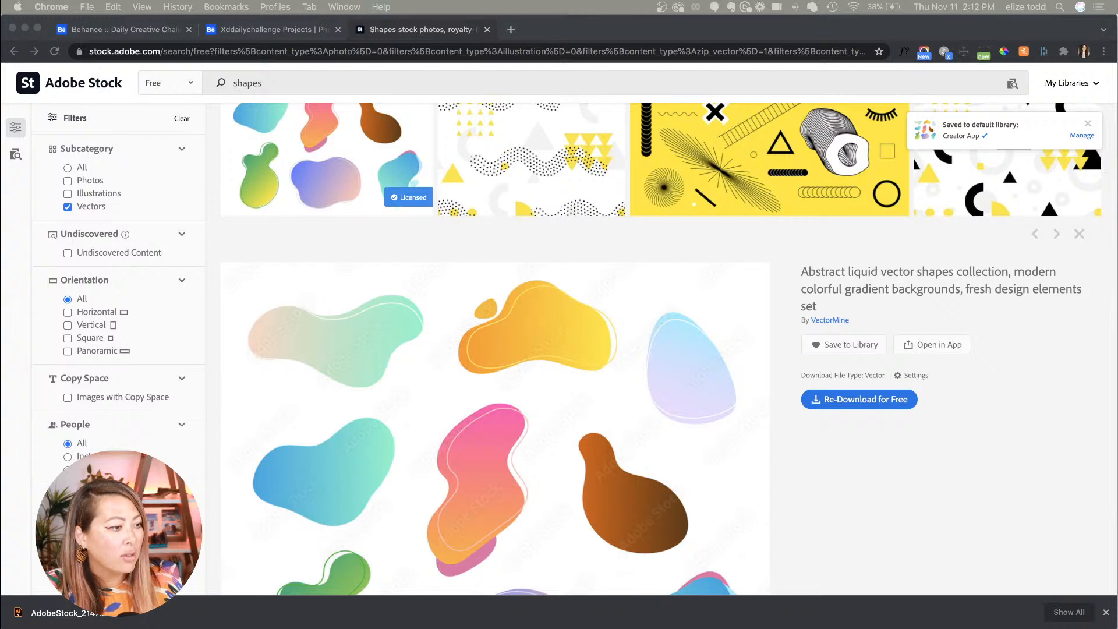
pyautogui.moveTo(0, 216); pyautogui.dragTo(319, 231)
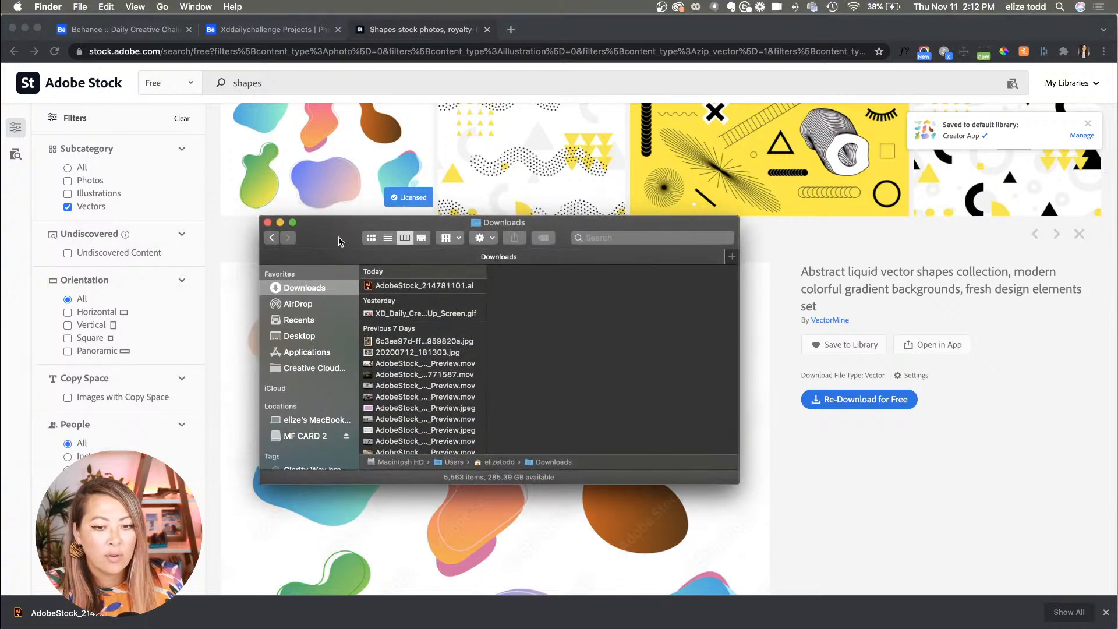
pyautogui.click(406, 287)
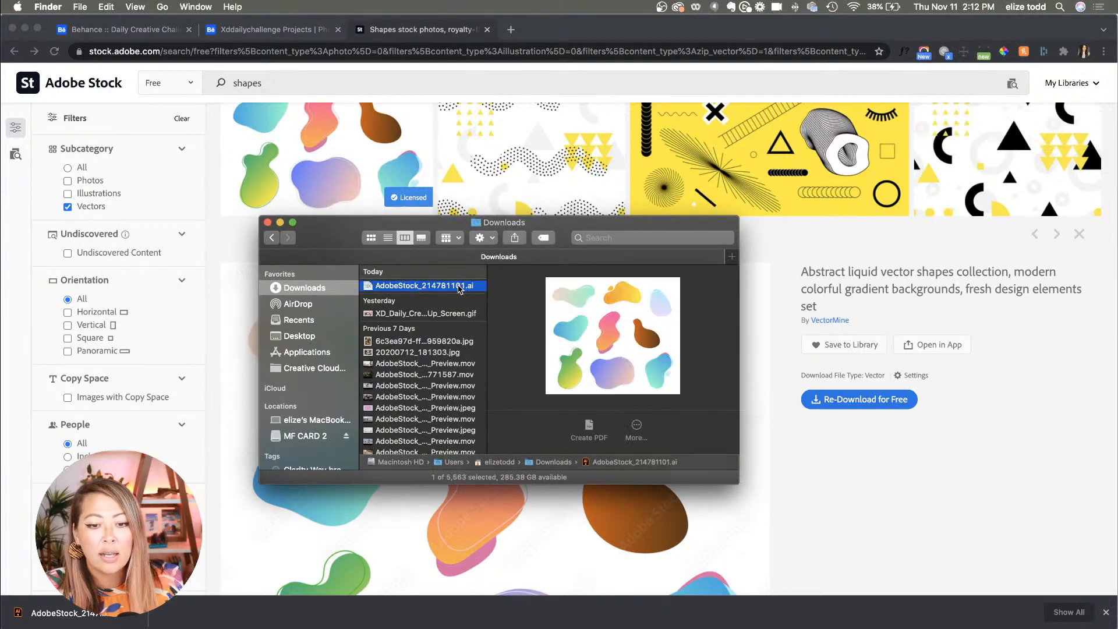
pyautogui.rightClick(431, 288)
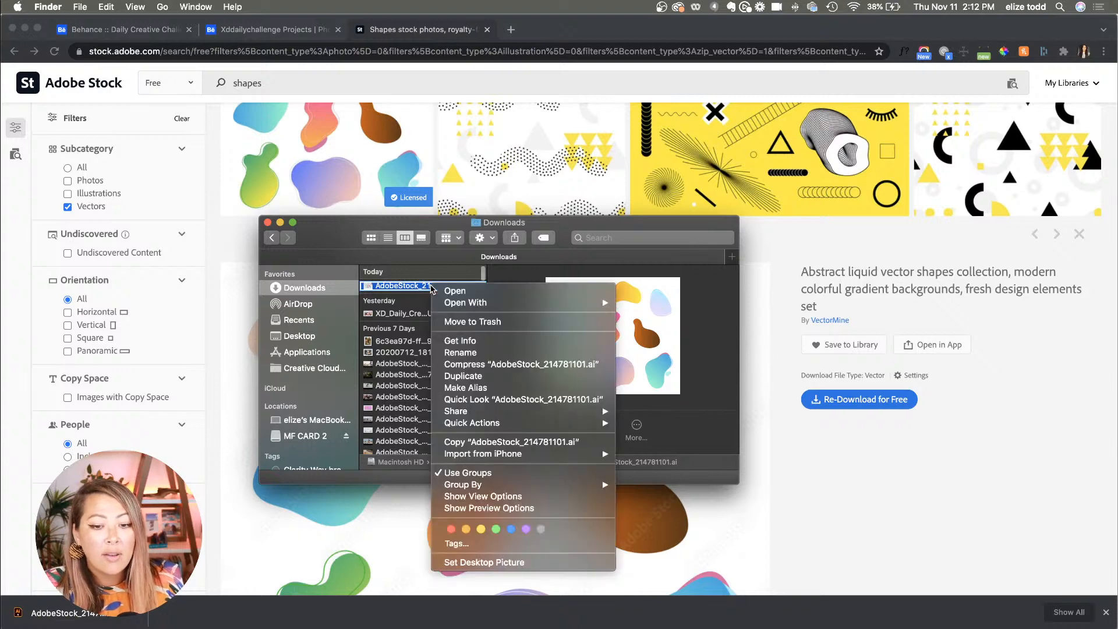
pyautogui.moveTo(472, 303)
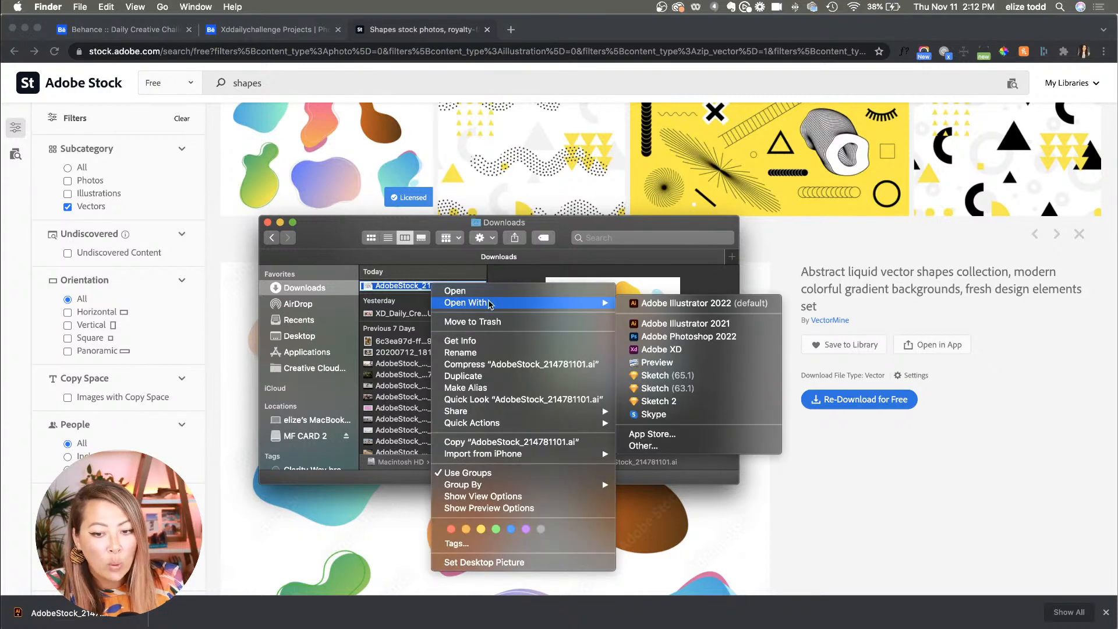
pyautogui.click(690, 348)
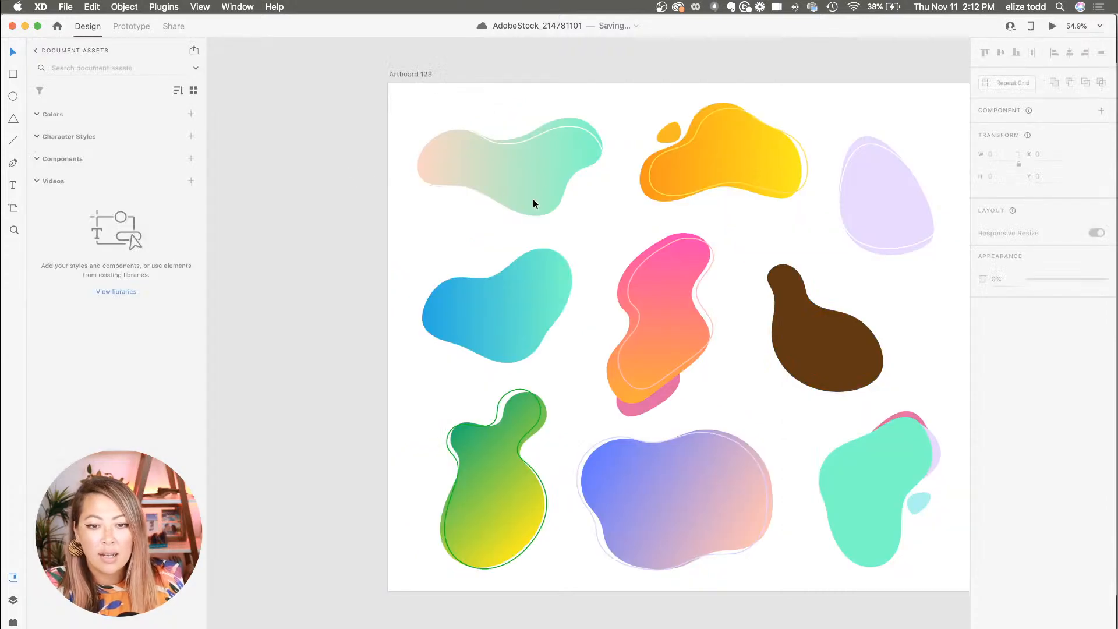
# Change the peach-to-green blob on Artboard 123 from a linear gradient to the solid fill color #CE9681.
pyautogui.click(546, 183)
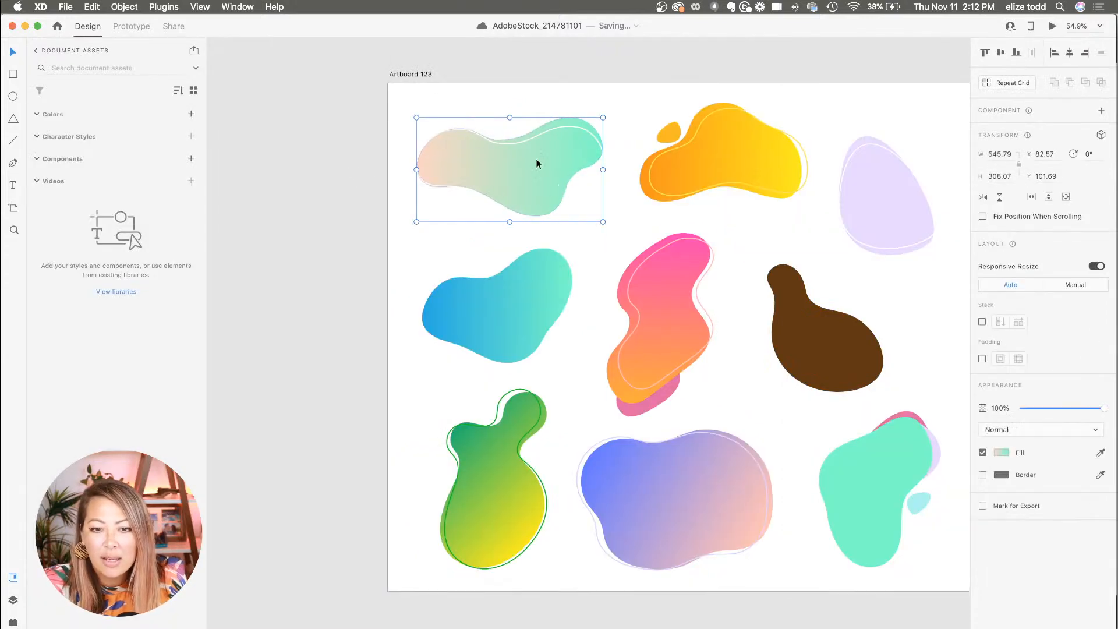
pyautogui.click(1001, 366)
pyautogui.click(912, 365)
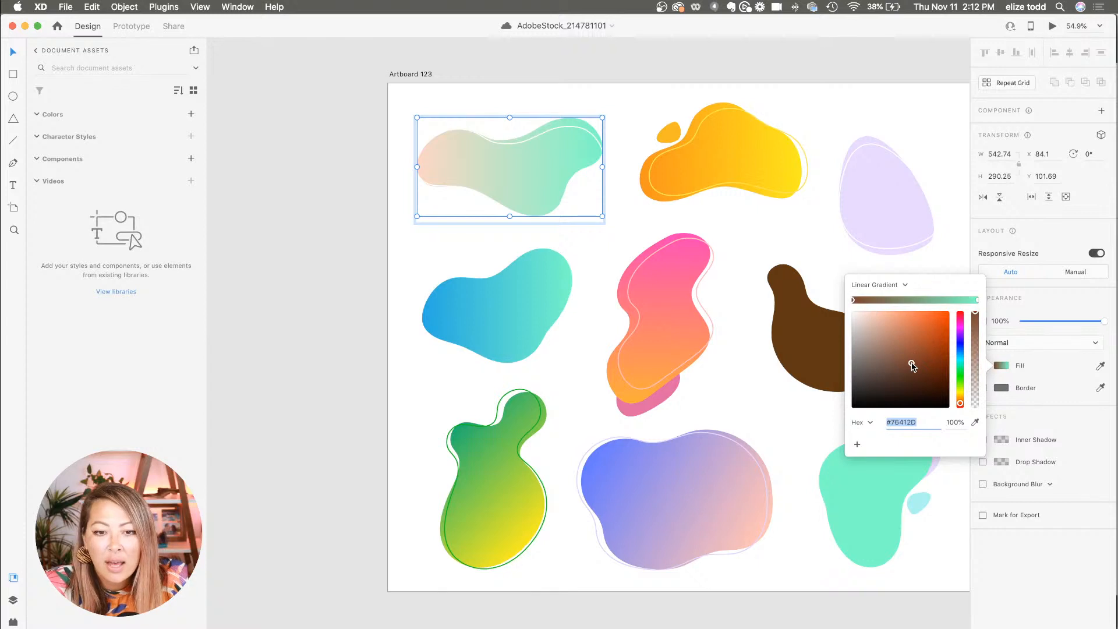
pyautogui.click(881, 284)
pyautogui.click(879, 274)
pyautogui.click(900, 346)
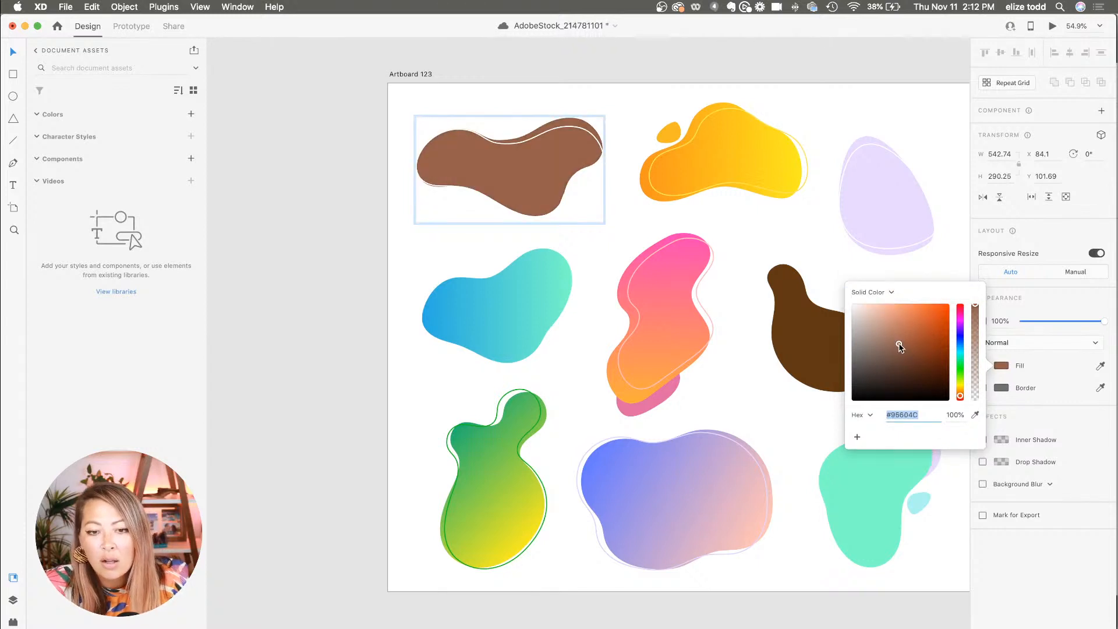
pyautogui.moveTo(899, 347); pyautogui.dragTo(884, 324)
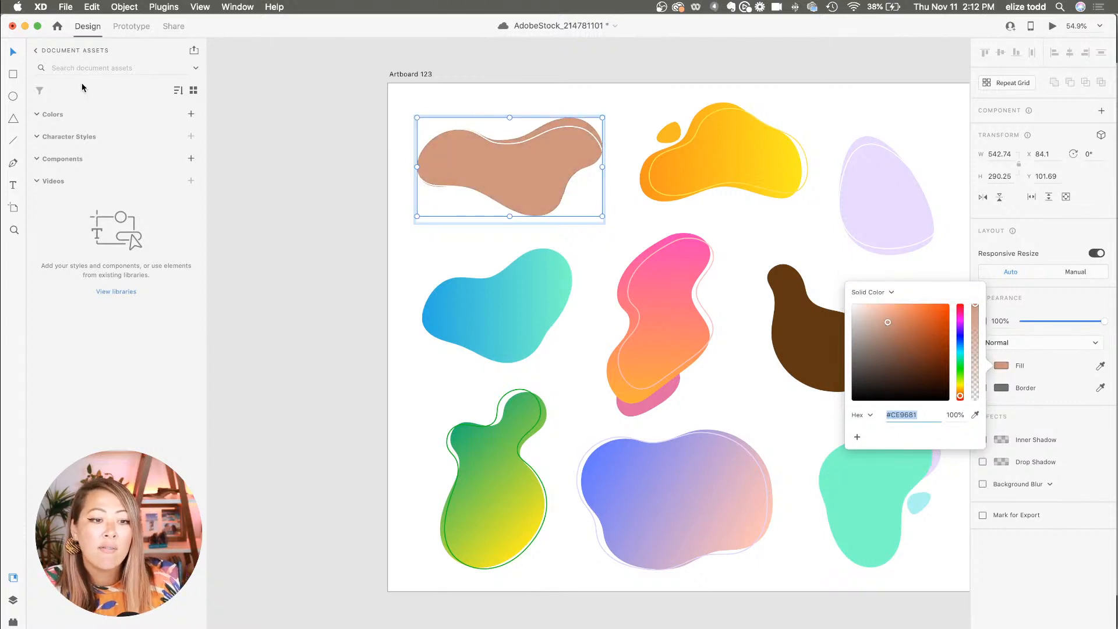
# Minimize the stock shapes document and return to the Onboard 1 artboard in DCC_Day4.
pyautogui.click(27, 30)
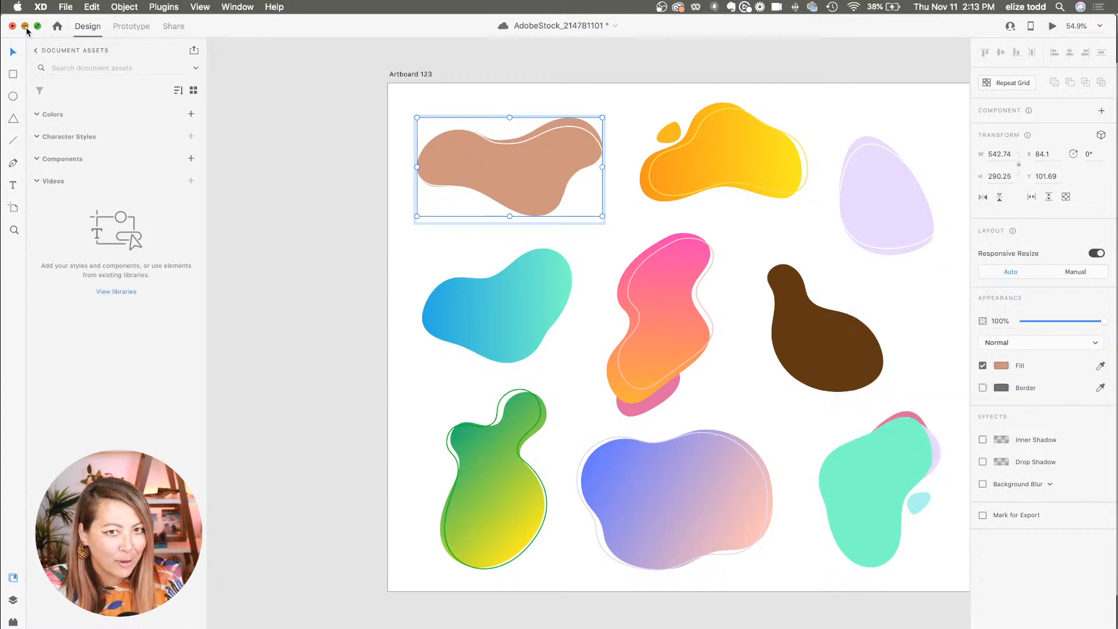
pyautogui.click(26, 31)
pyautogui.click(445, 101)
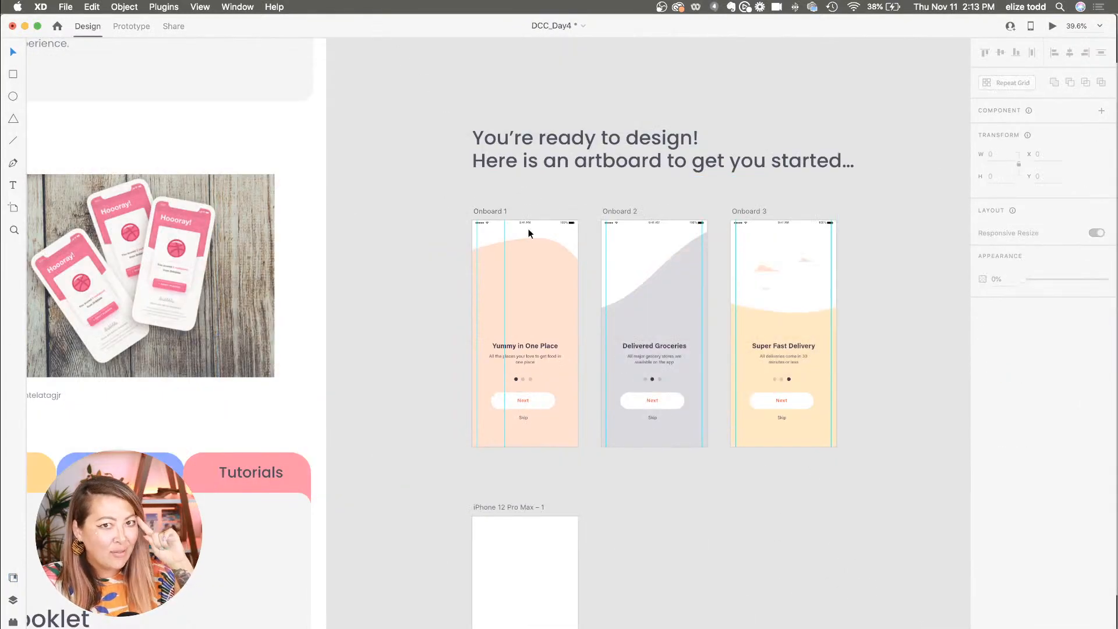
pyautogui.scroll(5, 529, 229)
pyautogui.scroll(-2, 521, 282)
pyautogui.scroll(-1, 611, 285)
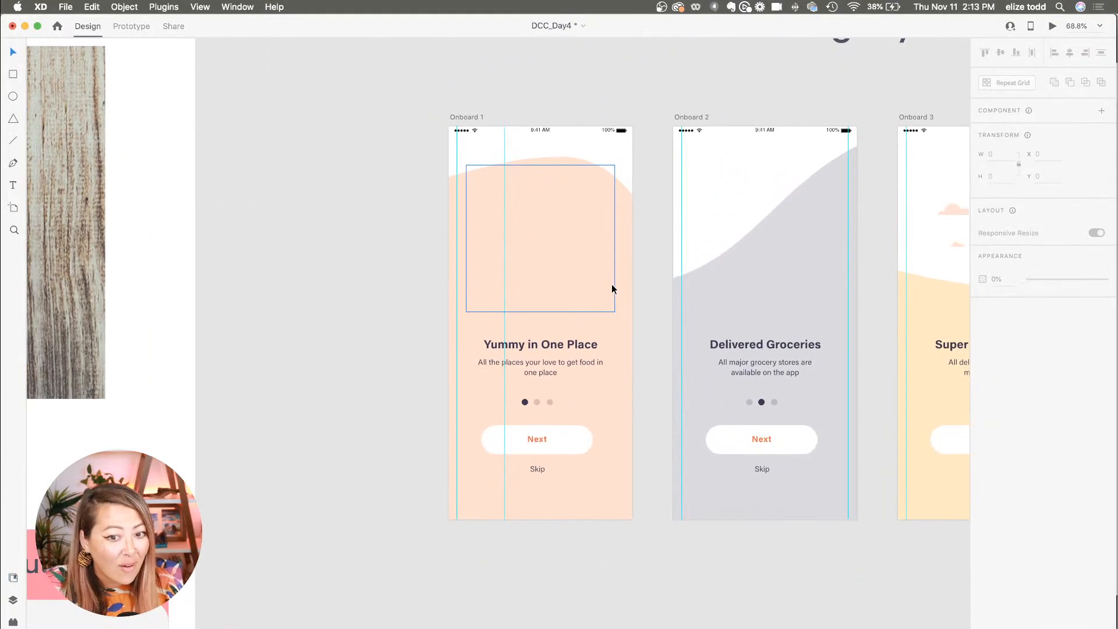
# Copy the peach blob from Onboard 1 and paste it onto the iPhone 12 Pro Max – 1 artboard in the same position.
pyautogui.scroll(-6, 460, 336)
pyautogui.scroll(-3, 460, 331)
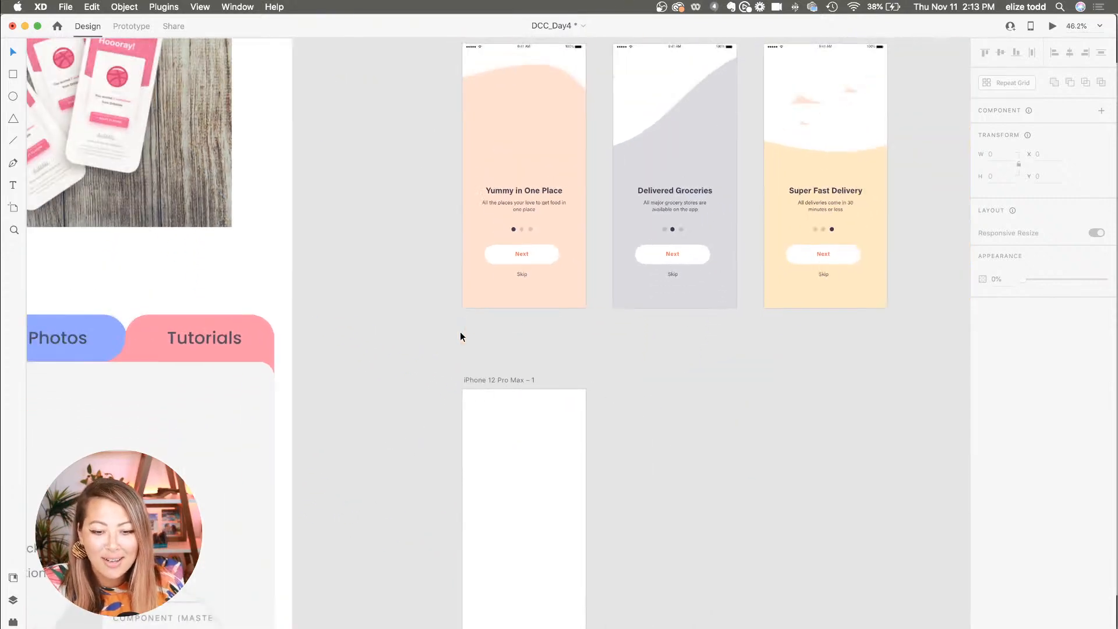
pyautogui.click(560, 124)
pyautogui.click(588, 187)
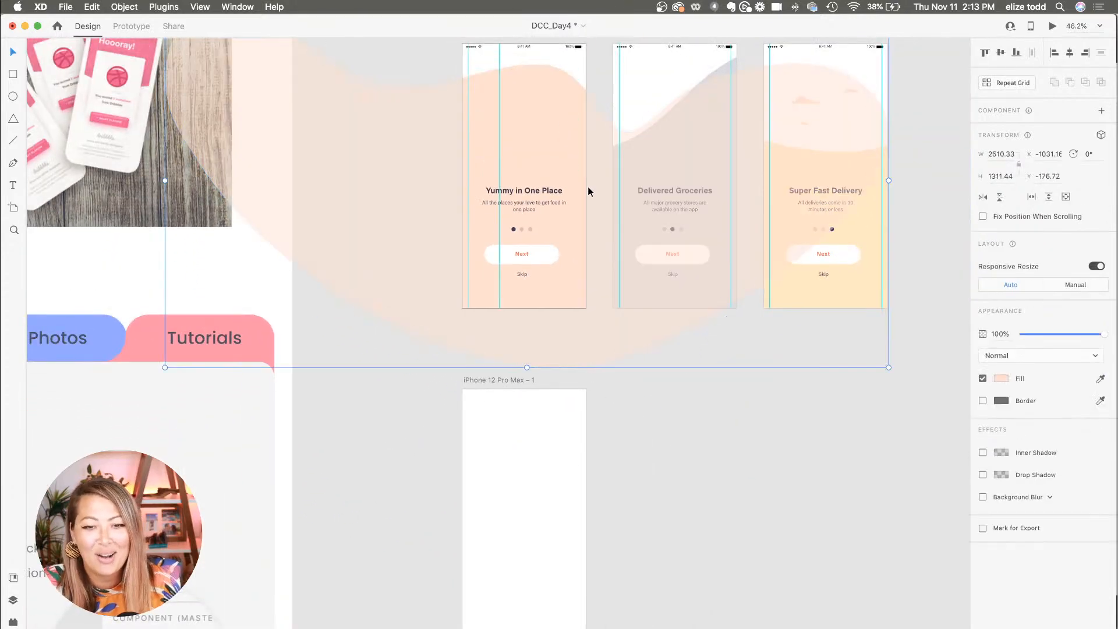
pyautogui.scroll(-5, 588, 186)
pyautogui.press('super+x')
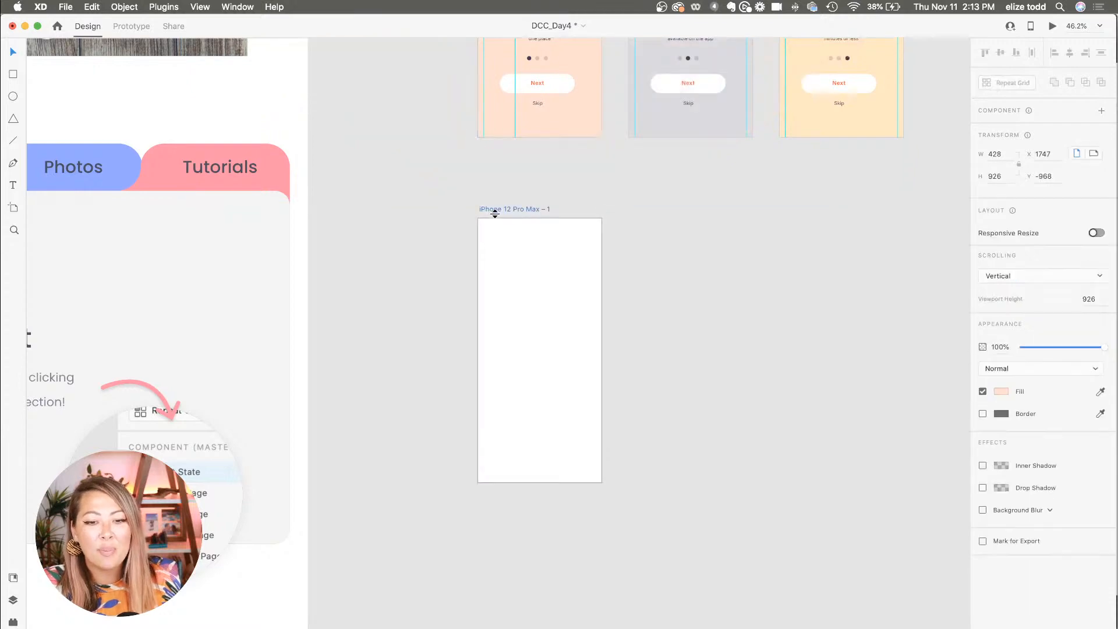
pyautogui.click(494, 208)
pyautogui.press('super+v')
pyautogui.moveTo(617, 352); pyautogui.dragTo(627, 353)
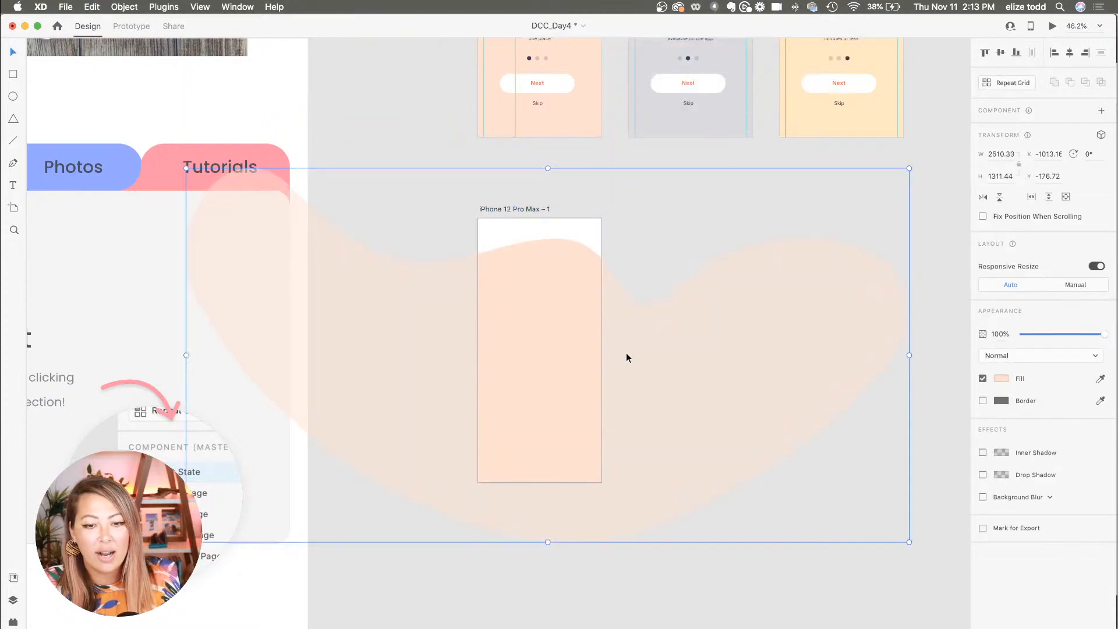
pyautogui.press('super+z')
pyautogui.click(656, 166)
pyautogui.scroll(-3, 565, 292)
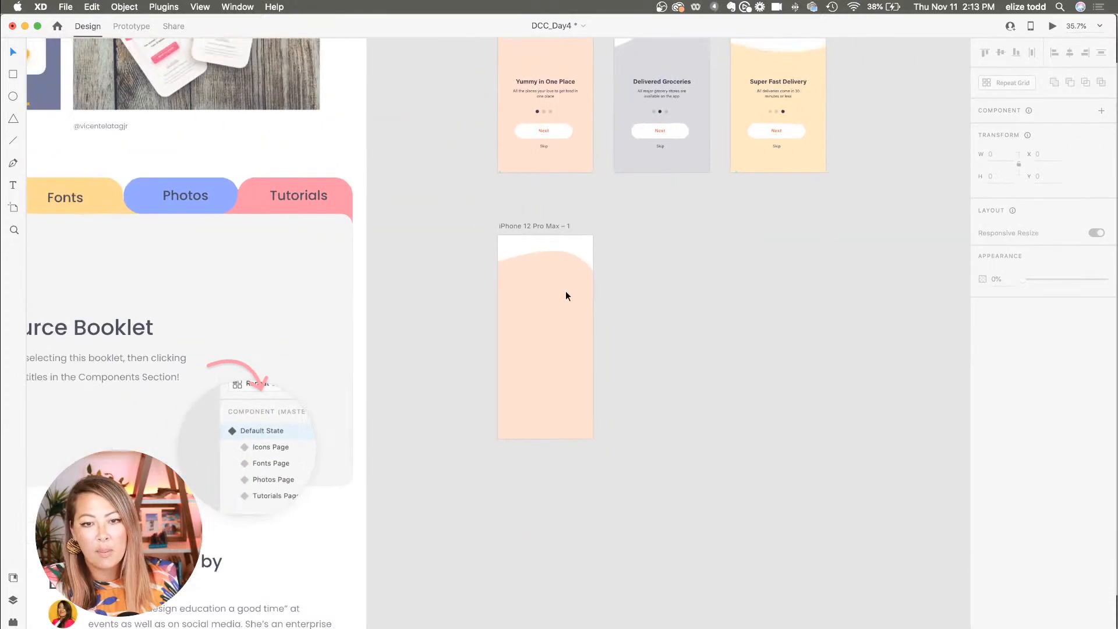
# Open the LottieFiles for XD plugin and search its animations for "food".
pyautogui.scroll(2, 564, 292)
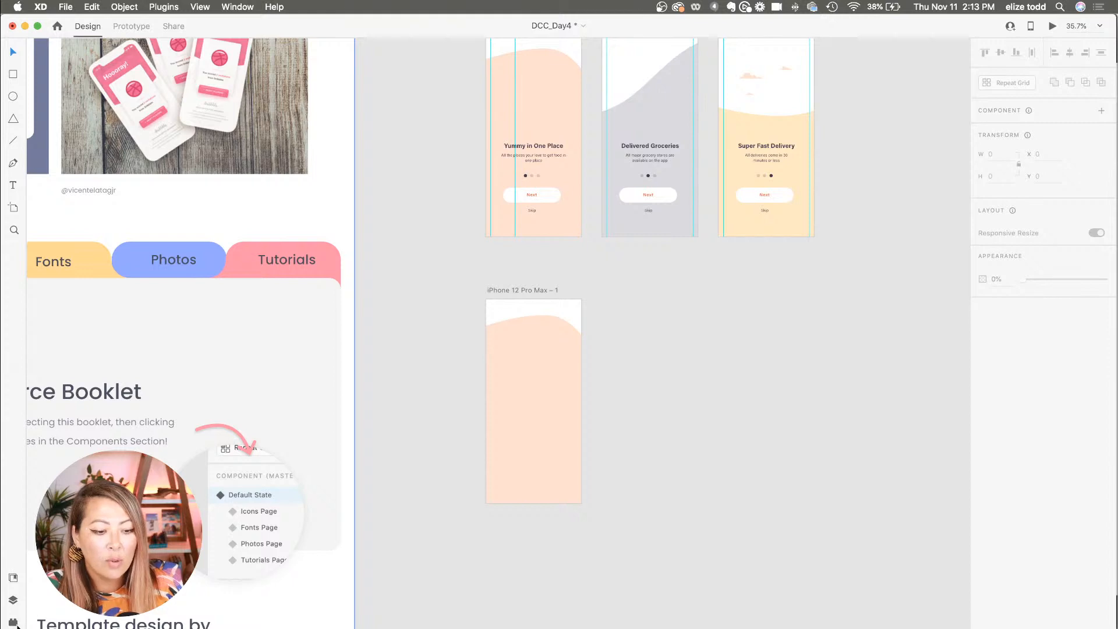
pyautogui.click(13, 621)
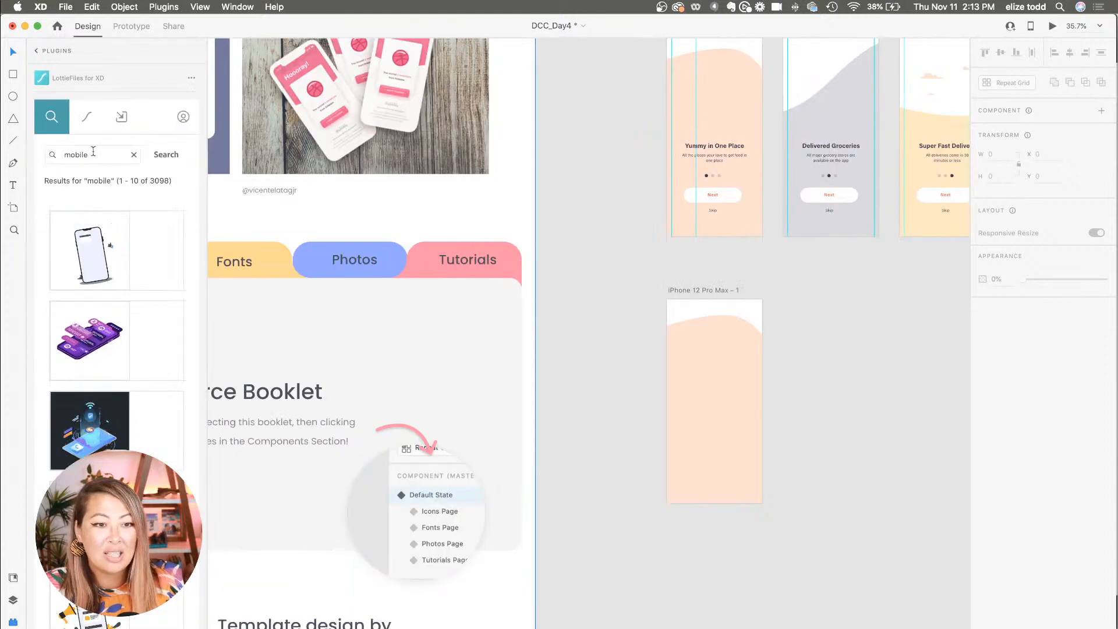
pyautogui.click(37, 52)
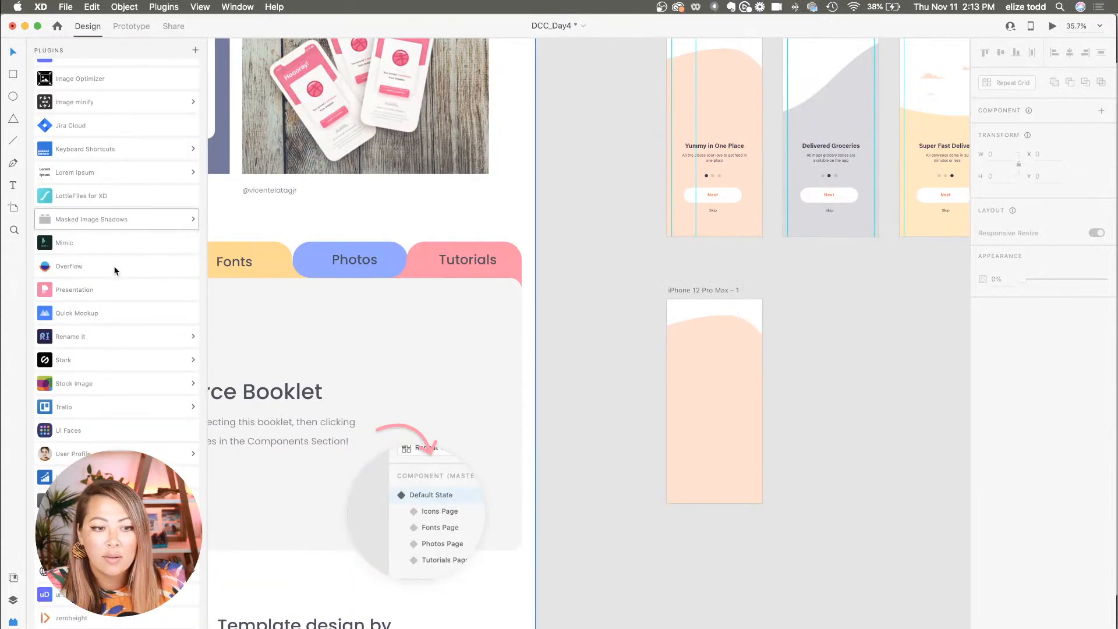
pyautogui.click(75, 197)
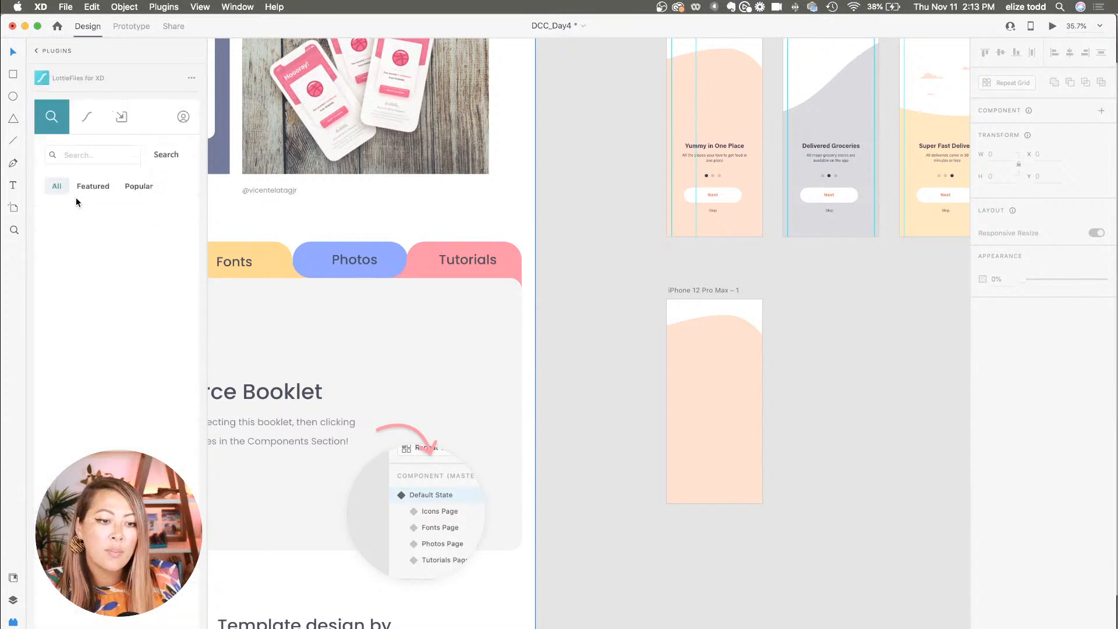
pyautogui.click(65, 155)
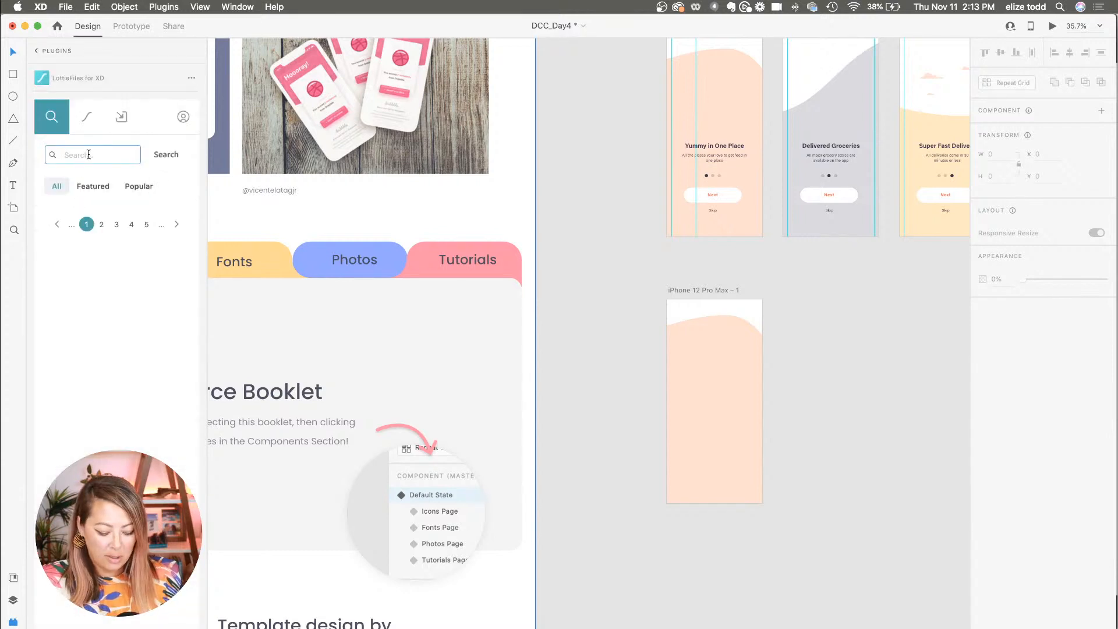
pyautogui.write('food')
pyautogui.press('Return')
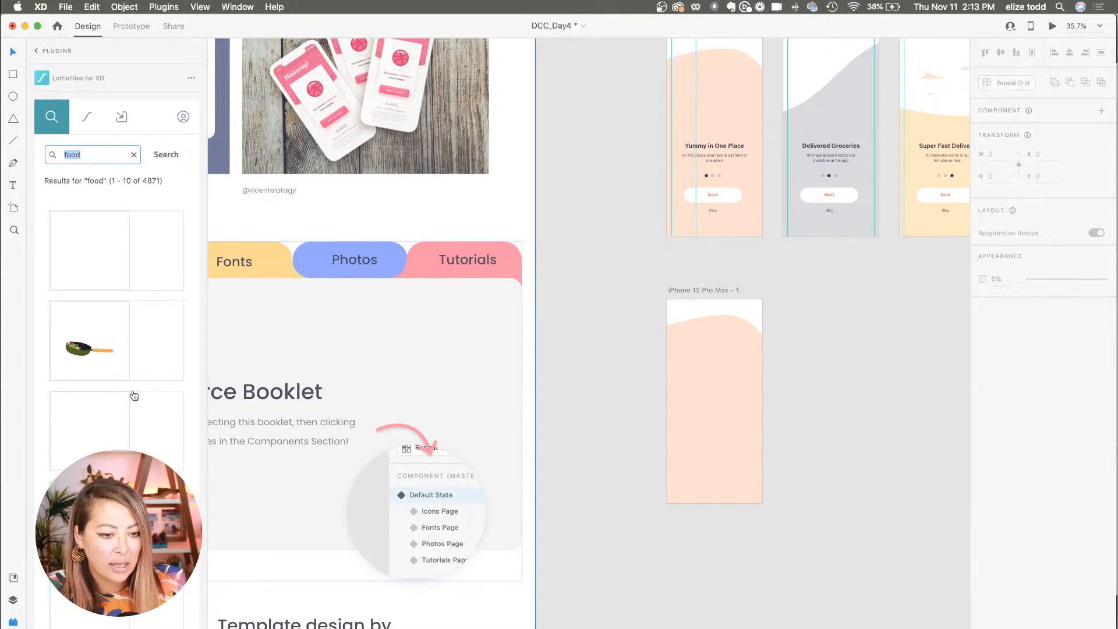
# Place the food app animation of a hand holding a phone on the iPhone 12 Pro Max – 1 artboard, scaled to about 279 by 279.
pyautogui.scroll(-3, 137, 393)
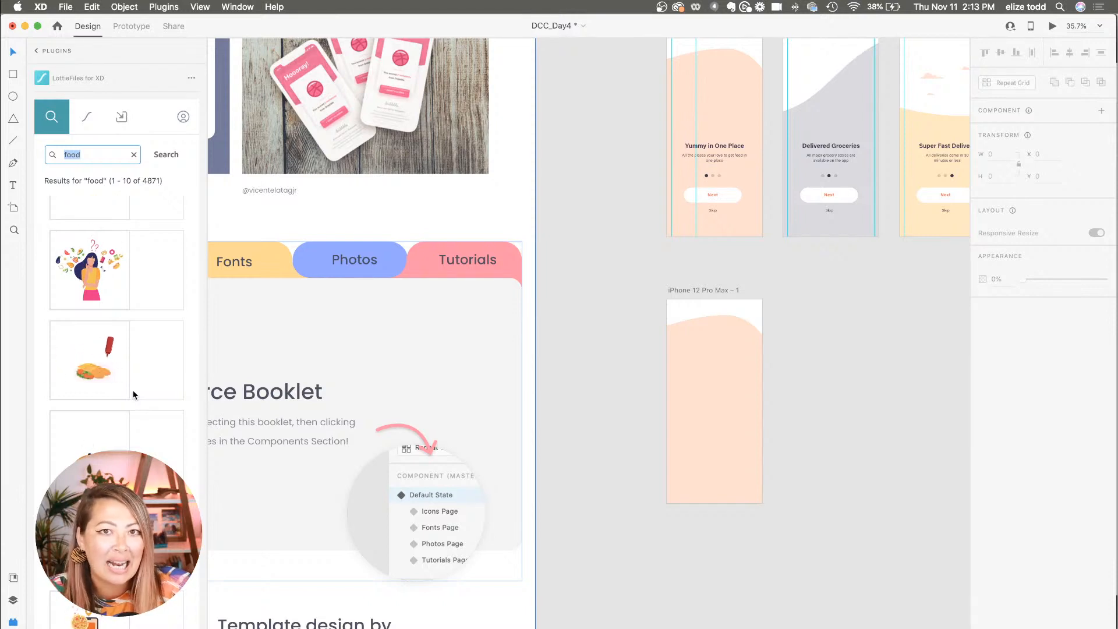
pyautogui.scroll(-8, 133, 394)
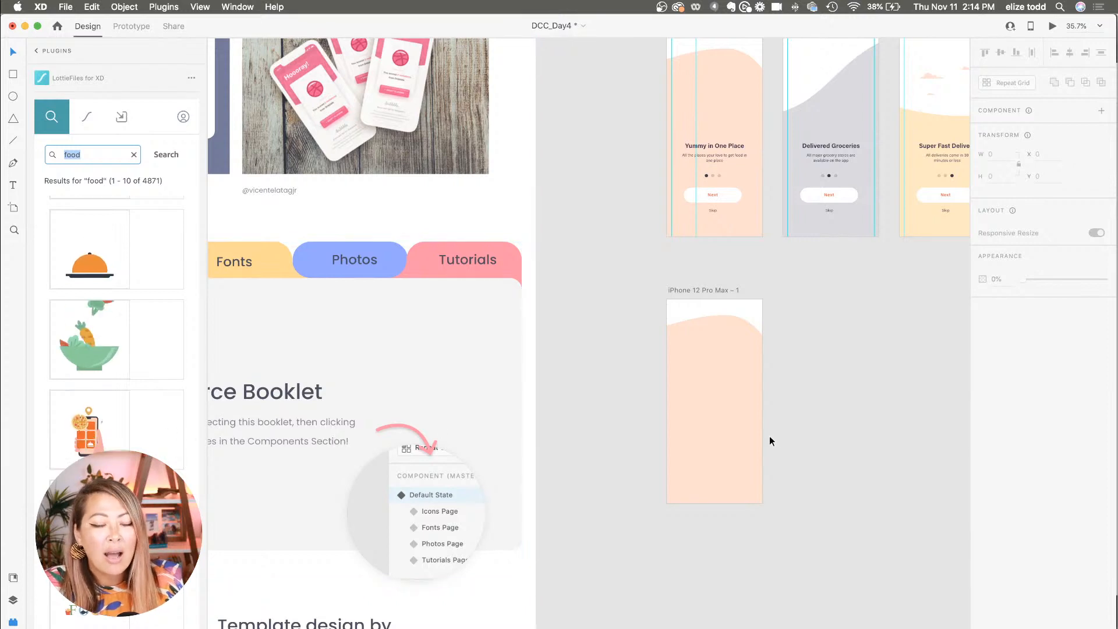
pyautogui.moveTo(91, 426); pyautogui.dragTo(773, 330)
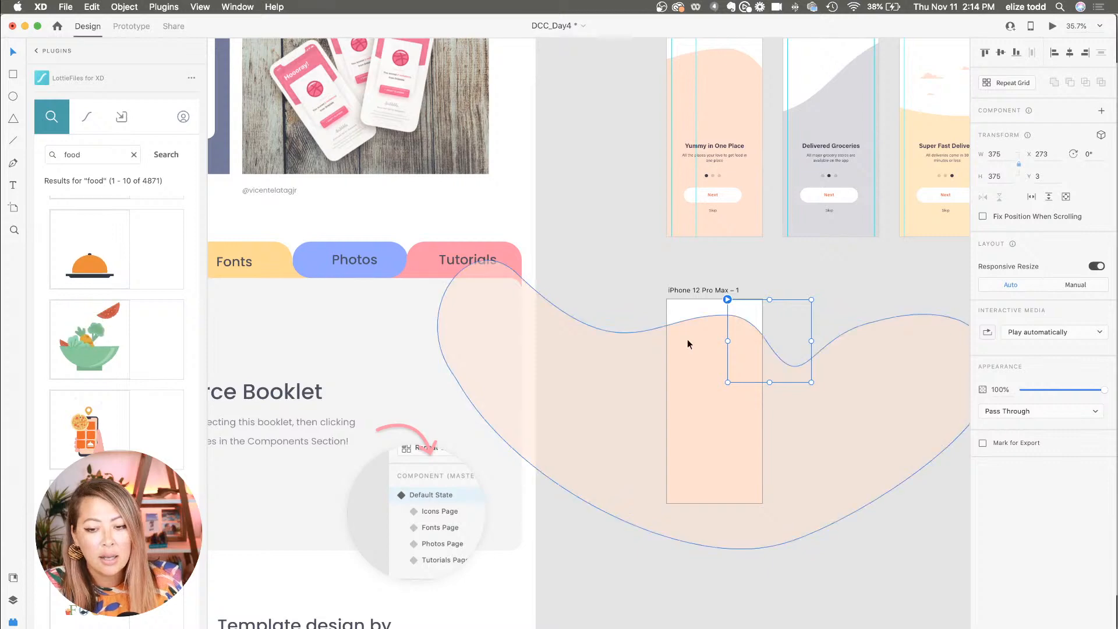
pyautogui.scroll(3, 687, 339)
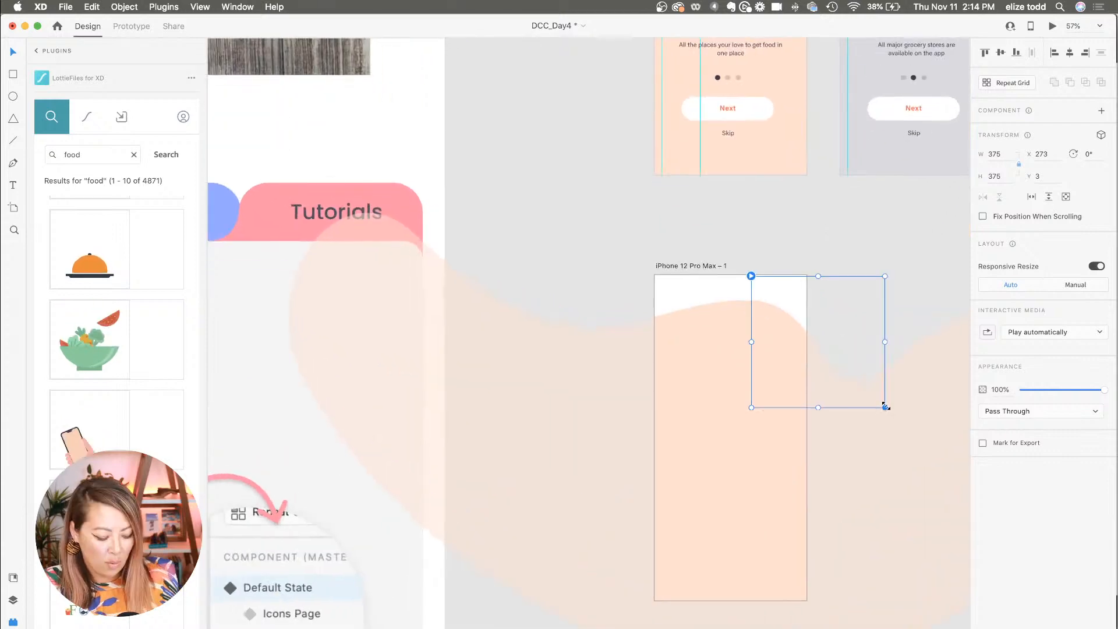
pyautogui.moveTo(883, 409); pyautogui.dragTo(844, 373)
pyautogui.moveTo(801, 332); pyautogui.dragTo(801, 518)
# Try filling a rectangle of about 346 by 333 low on the artboard with the salad bowl animation, and delete it.
pyautogui.scroll(-2, 721, 373)
pyautogui.press('r')
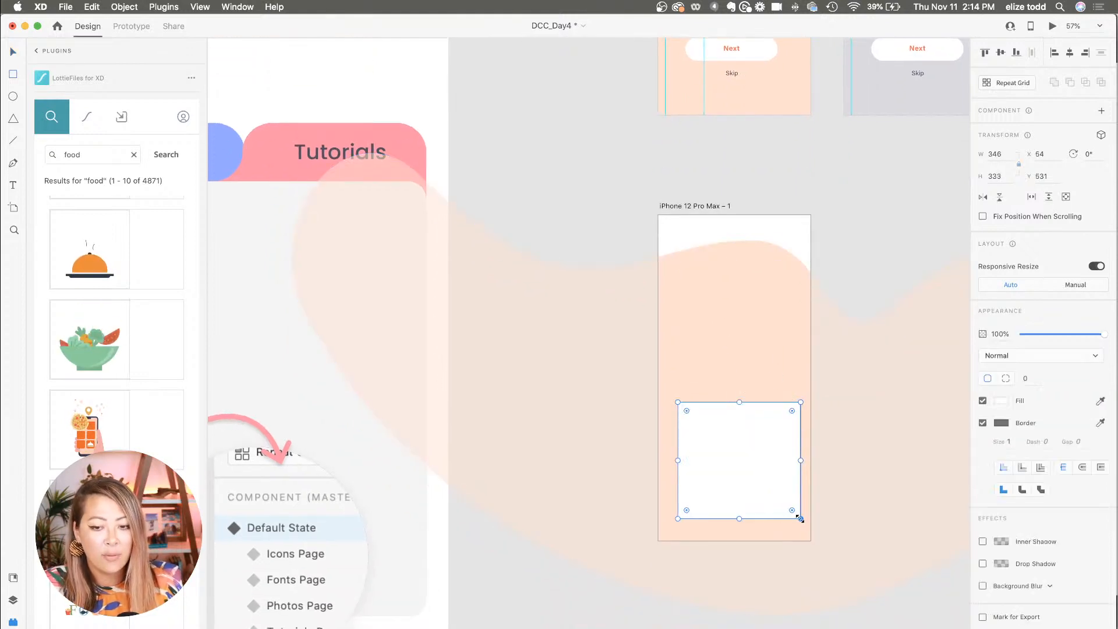
pyautogui.moveTo(89, 338); pyautogui.dragTo(728, 433)
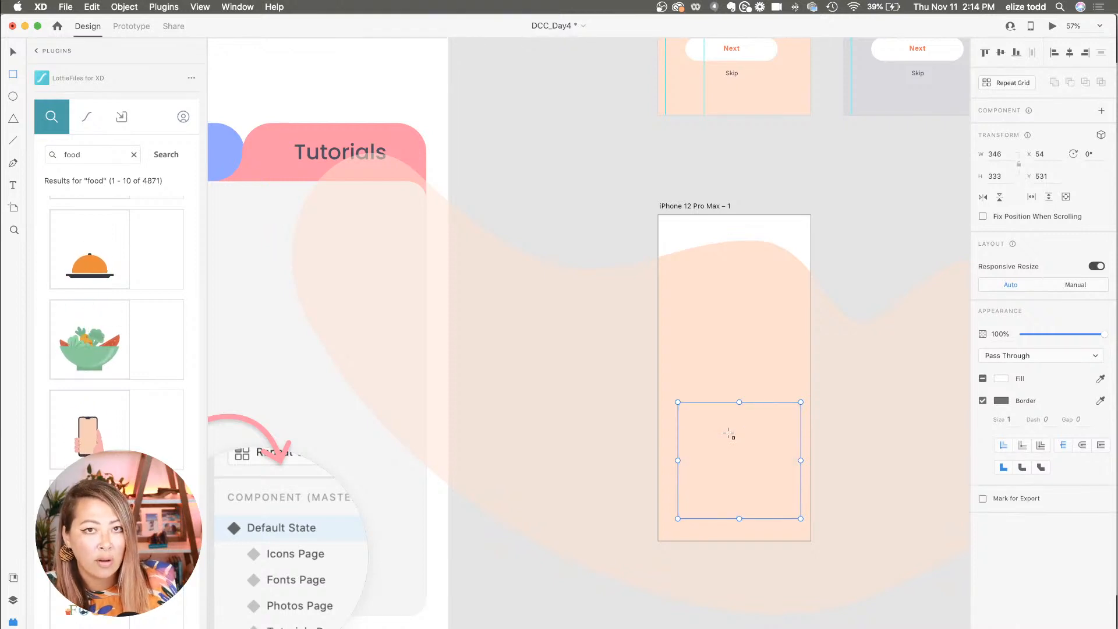
pyautogui.press('v')
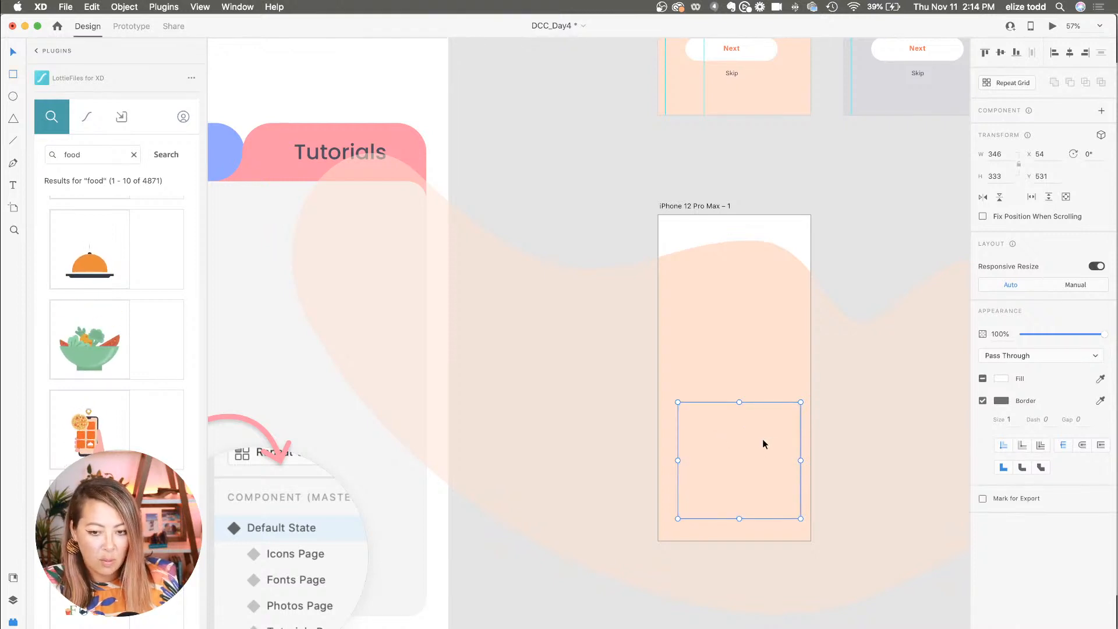
pyautogui.press('Delete')
# Center the food app animation horizontally on the iPhone 12 Pro Max – 1 artboard.
pyautogui.click(712, 288)
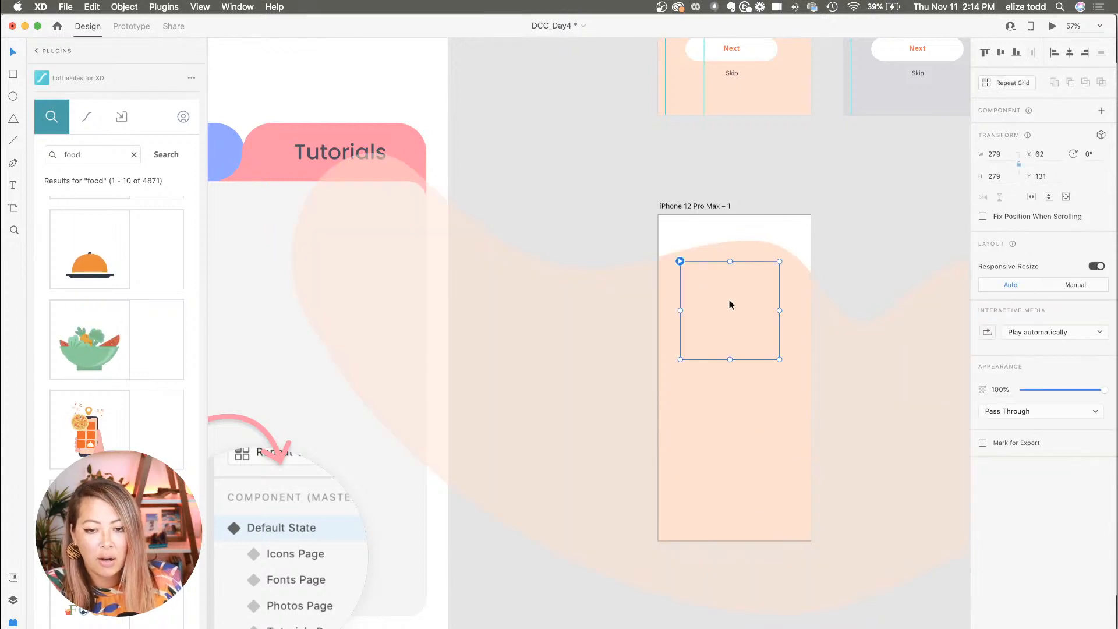
pyautogui.hscroll(5, 730, 301)
pyautogui.moveTo(659, 305); pyautogui.dragTo(663, 307)
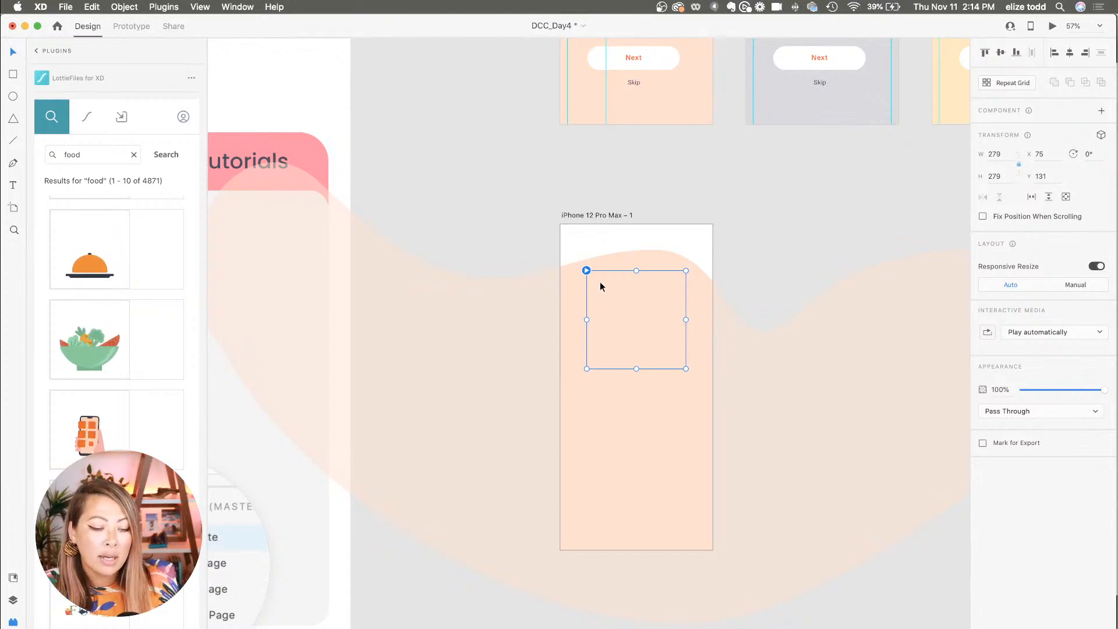
# Set the Food App Interaction layer to play automatically in a loop and preview the artboard.
pyautogui.click(12, 600)
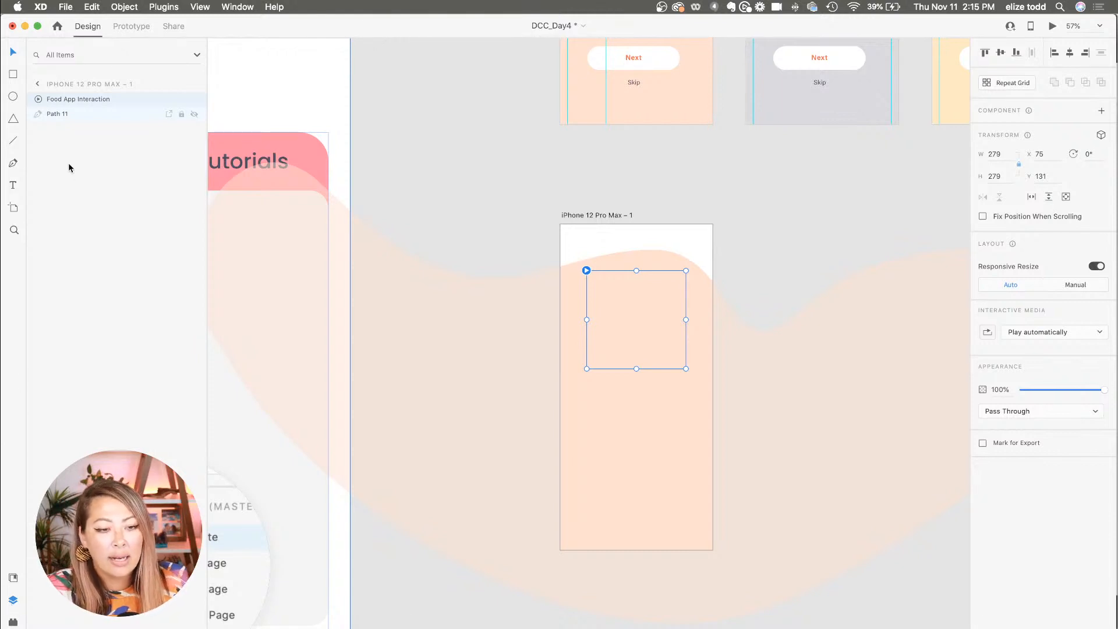
pyautogui.click(58, 113)
pyautogui.click(60, 104)
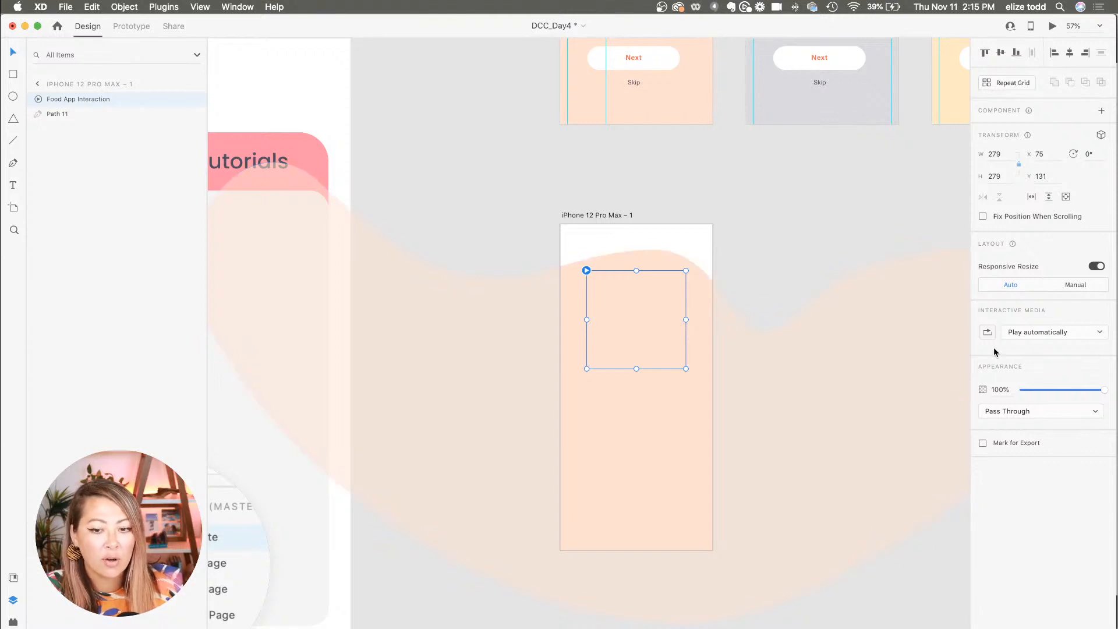
pyautogui.click(1024, 336)
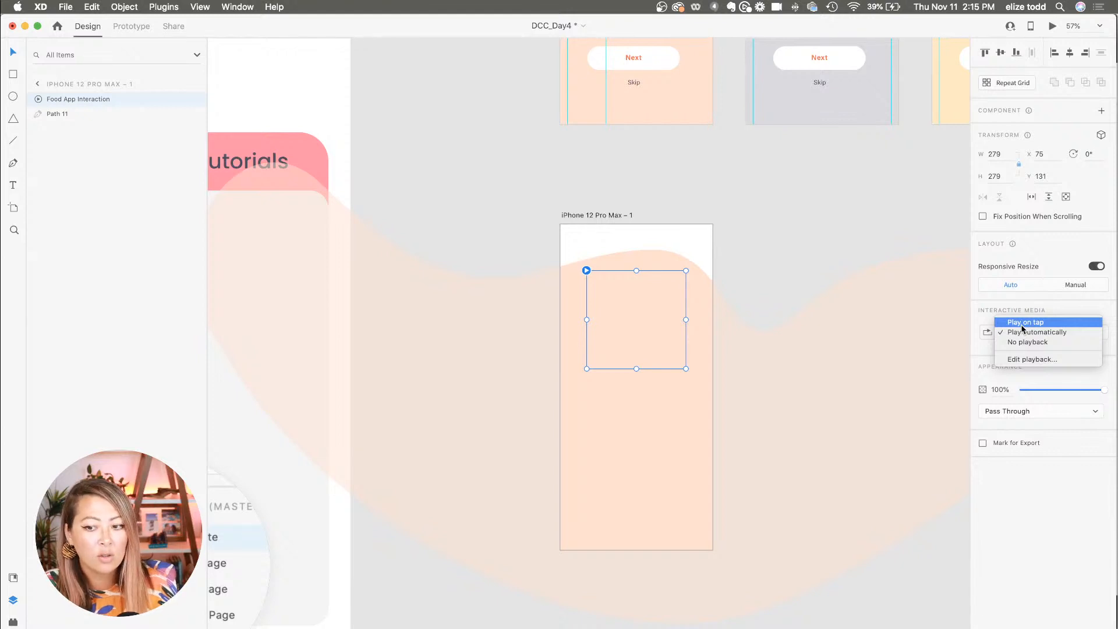
pyautogui.click(1024, 333)
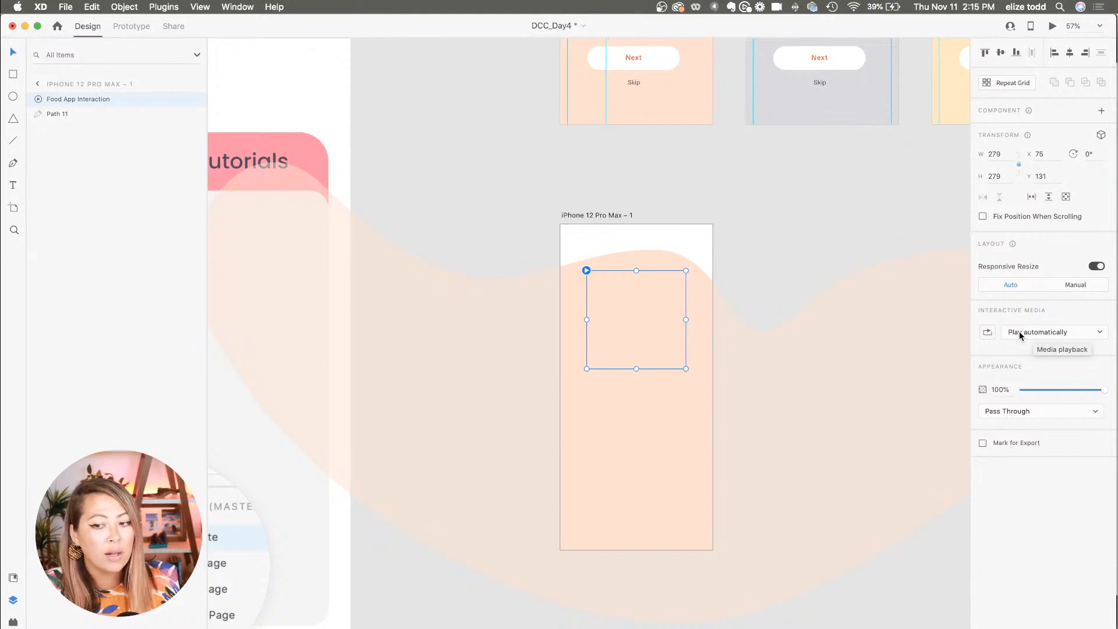
pyautogui.click(987, 336)
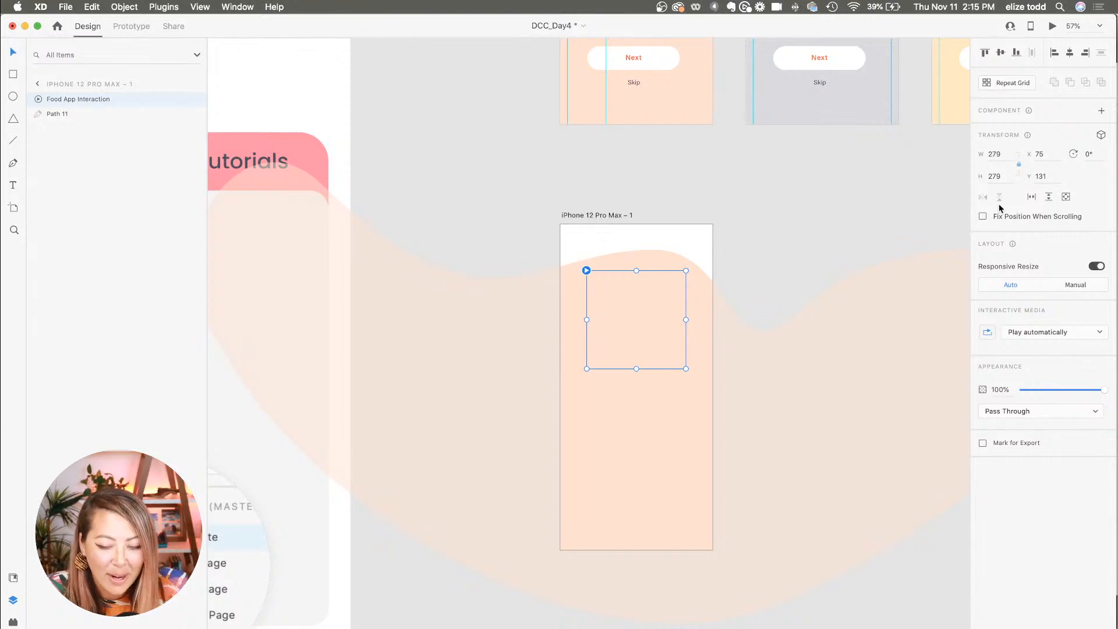
pyautogui.click(1051, 26)
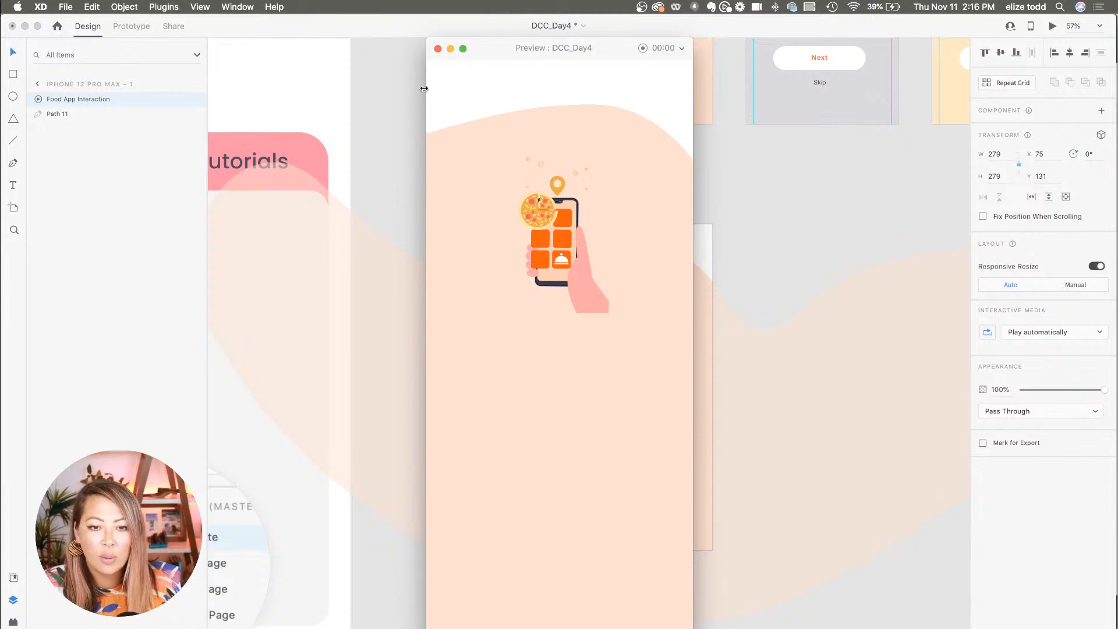
pyautogui.click(437, 49)
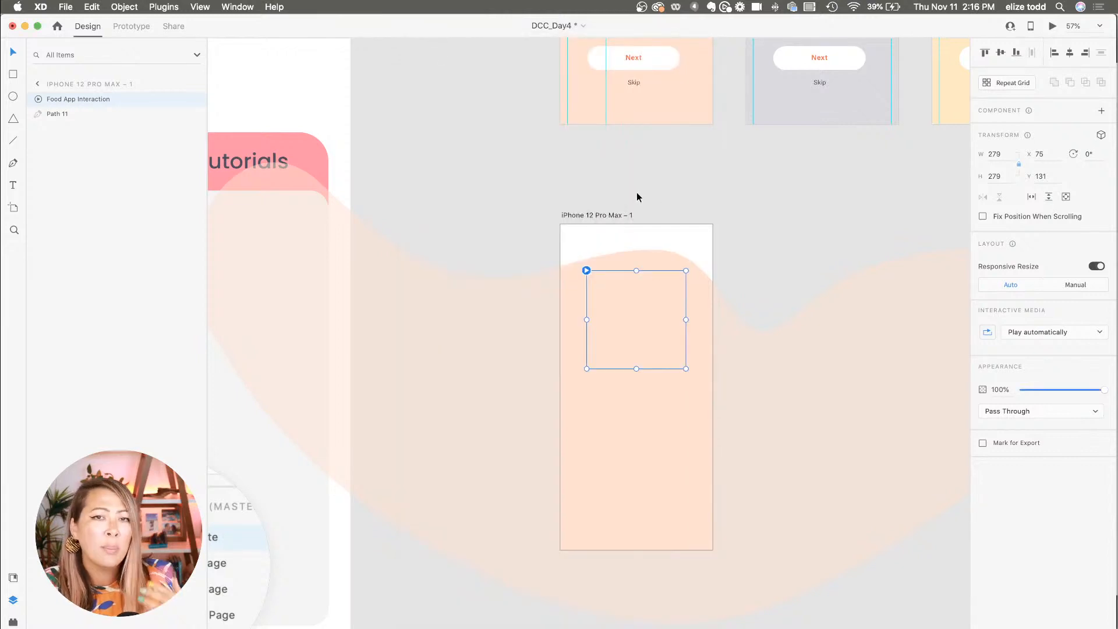
# Add a text area about 267 wide below the animation on iPhone 12 Pro Max – 1, reading "Food for Foodies".
pyautogui.scroll(1, 637, 193)
pyautogui.scroll(-1, 633, 193)
pyautogui.scroll(2, 632, 194)
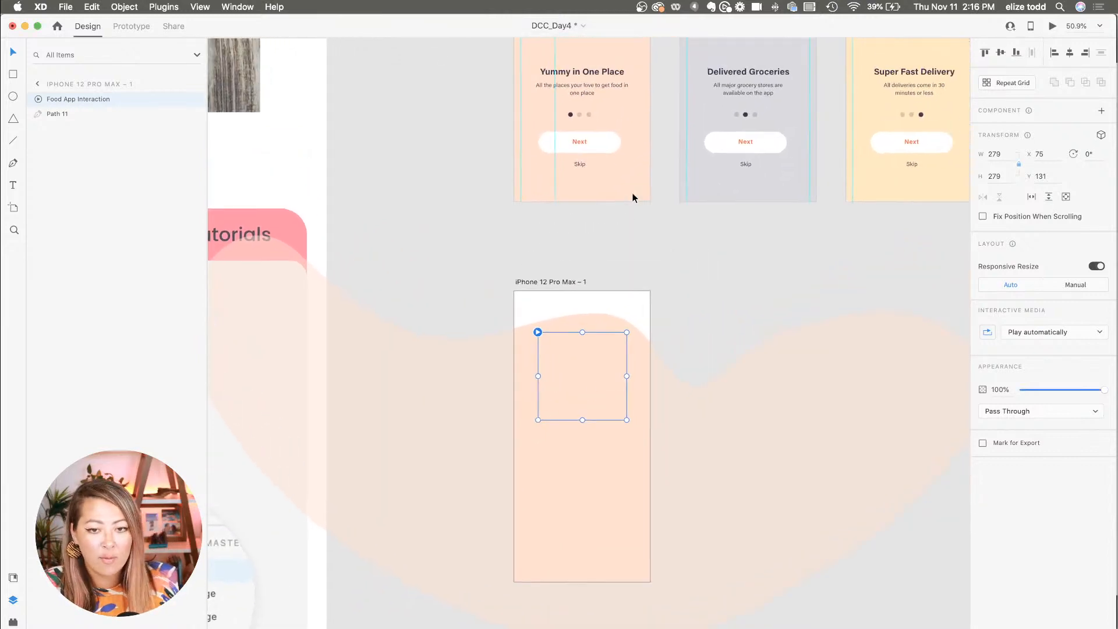
pyautogui.click(578, 74)
pyautogui.scroll(-2, 611, 313)
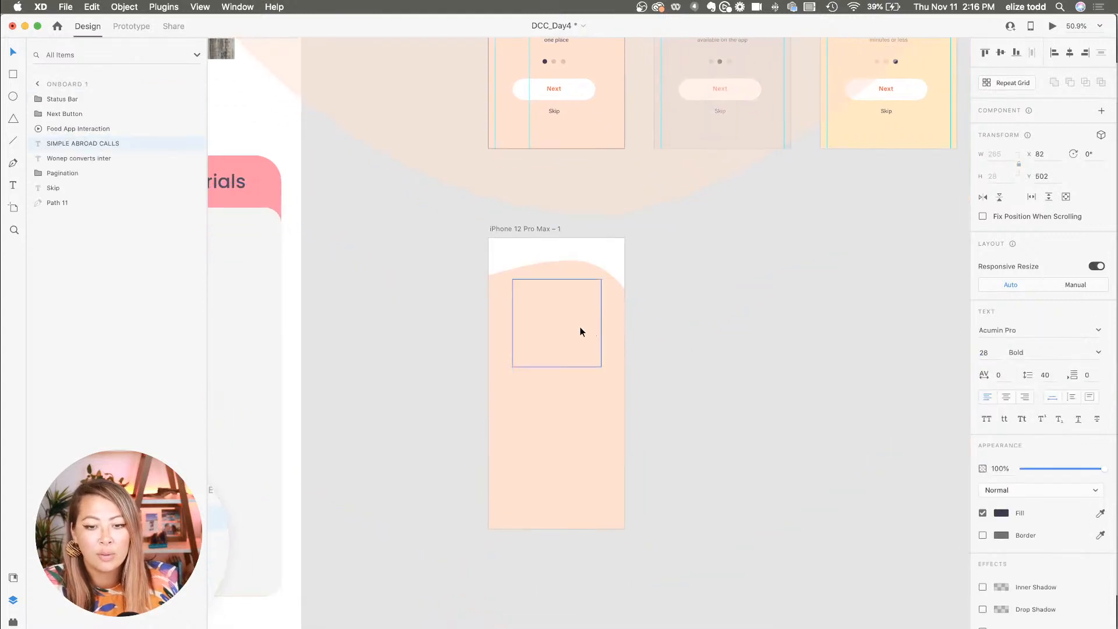
pyautogui.scroll(3, 553, 443)
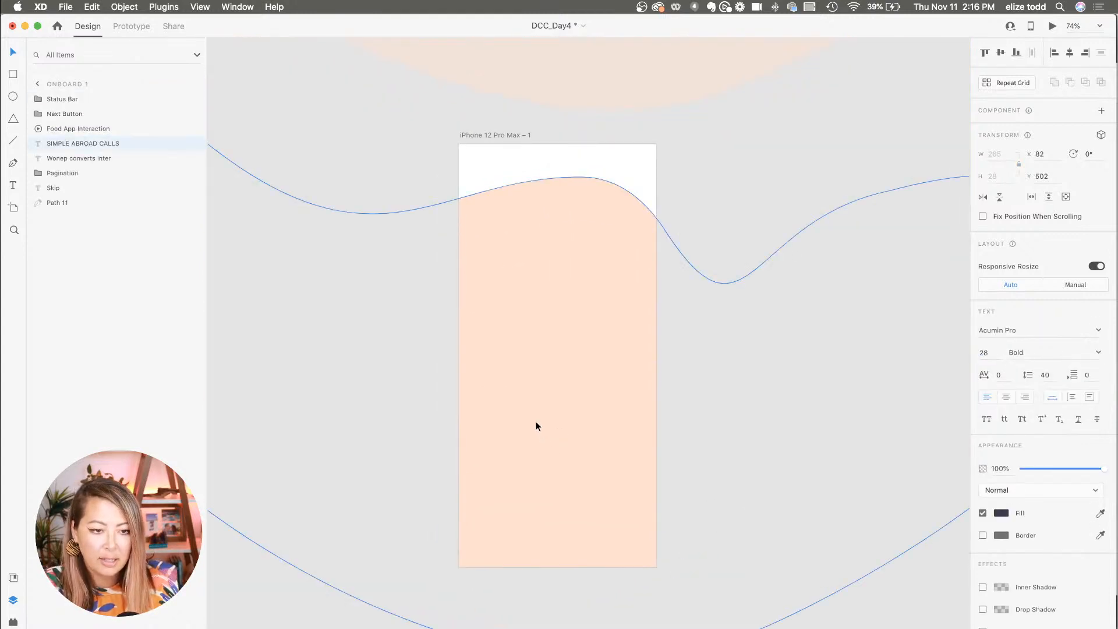
pyautogui.press('t')
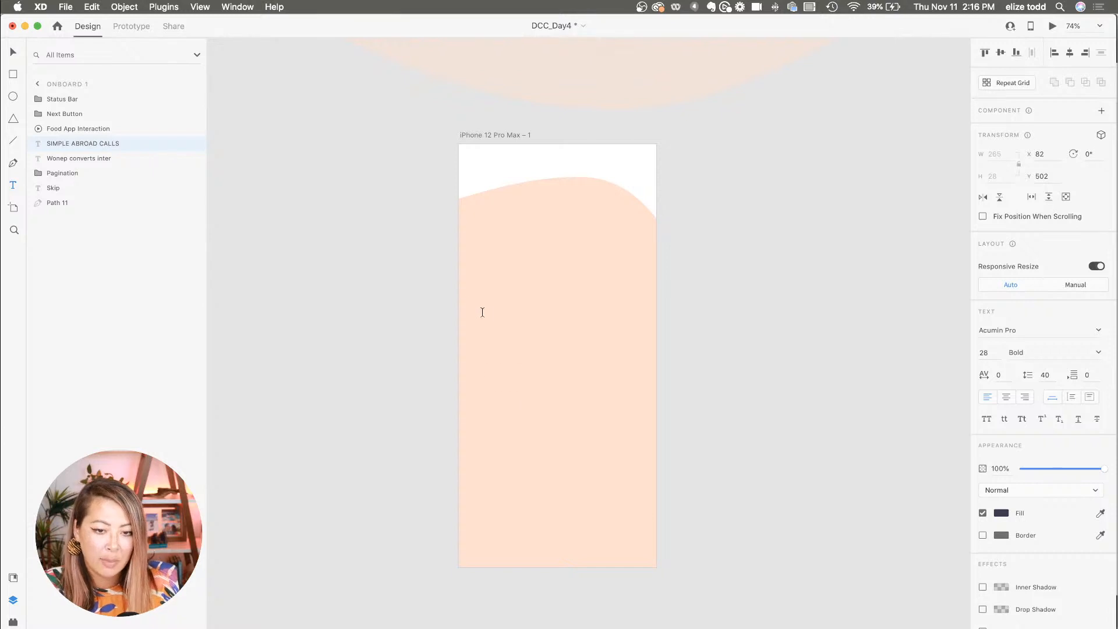
pyautogui.click(491, 287)
pyautogui.moveTo(519, 312); pyautogui.dragTo(616, 323)
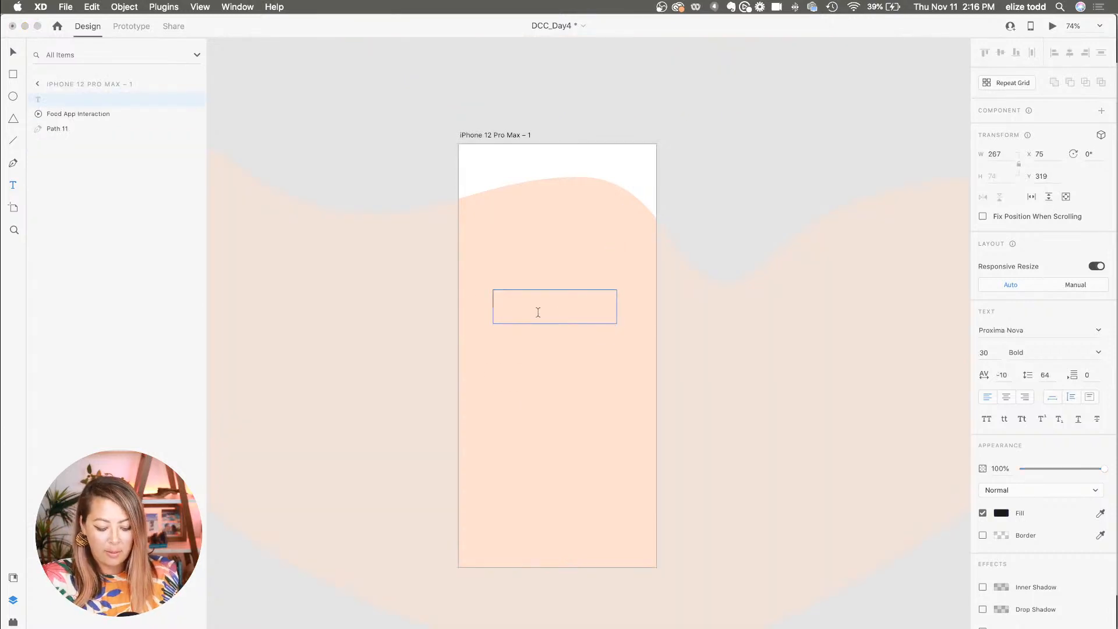
pyautogui.write('Food for C')
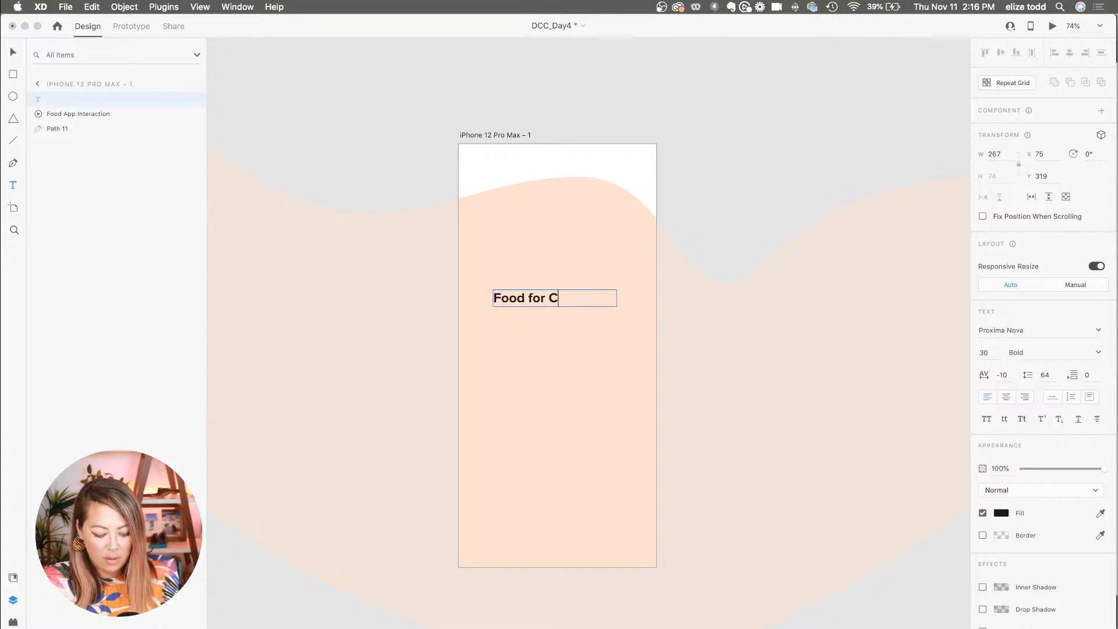
pyautogui.press('BackSpace')
pyautogui.write('Foodies')
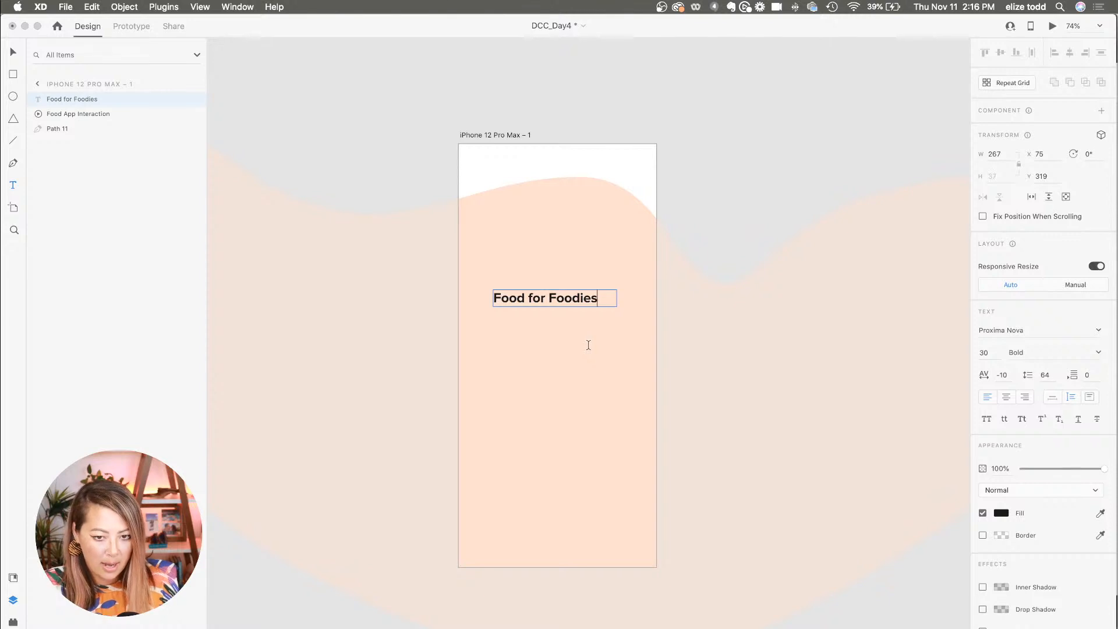
# Try to set the font size of the "Food for Foodies" heading to 20.
pyautogui.tripleClick(588, 298)
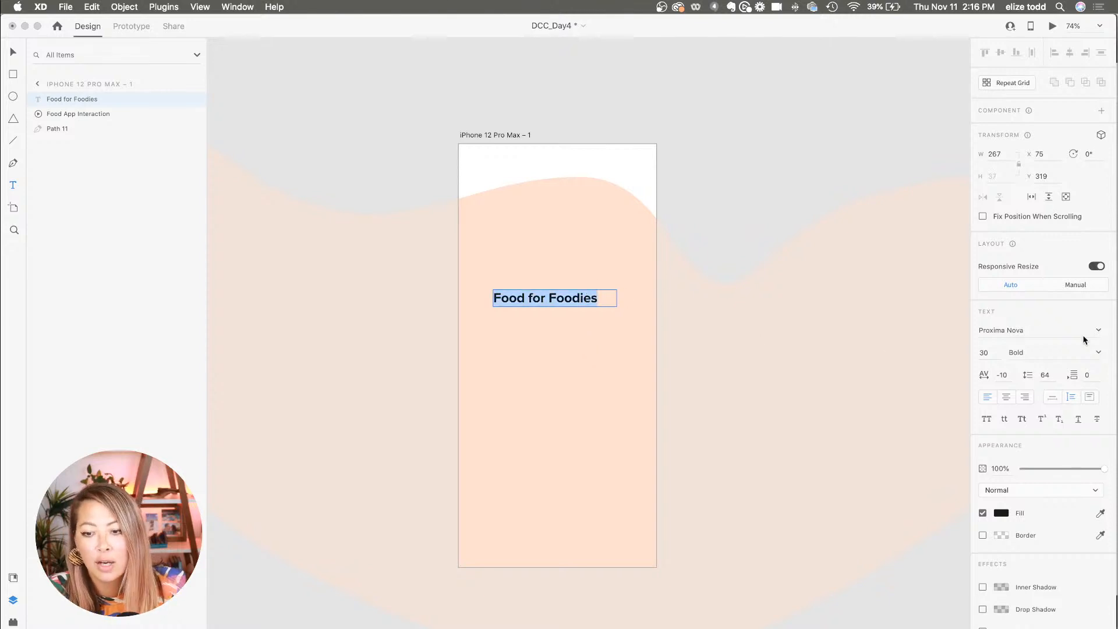
pyautogui.click(1097, 330)
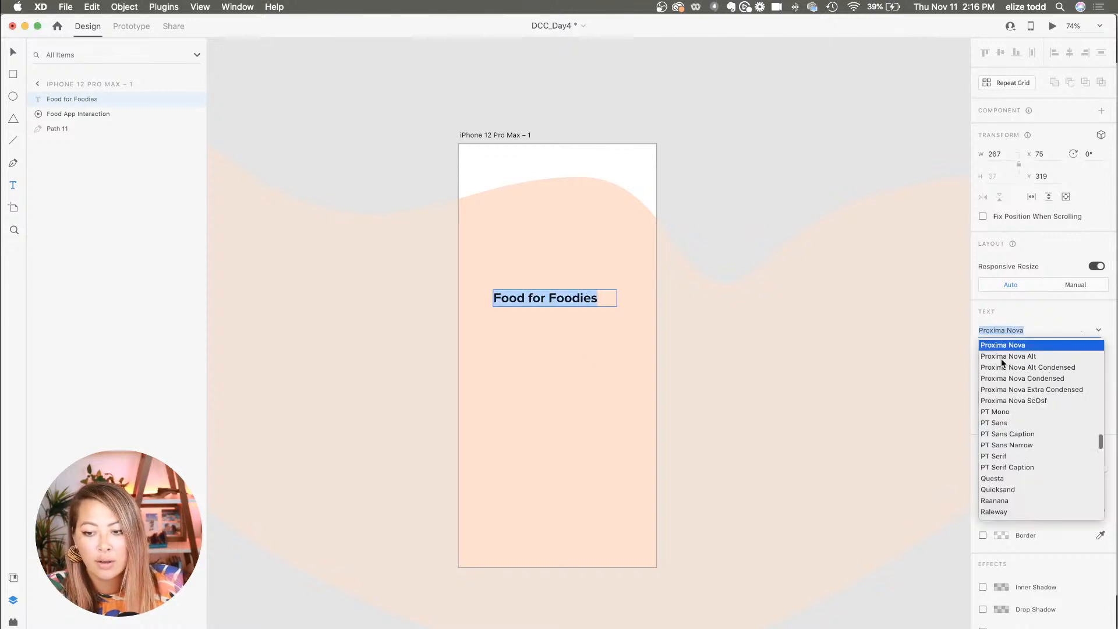
pyautogui.click(1060, 330)
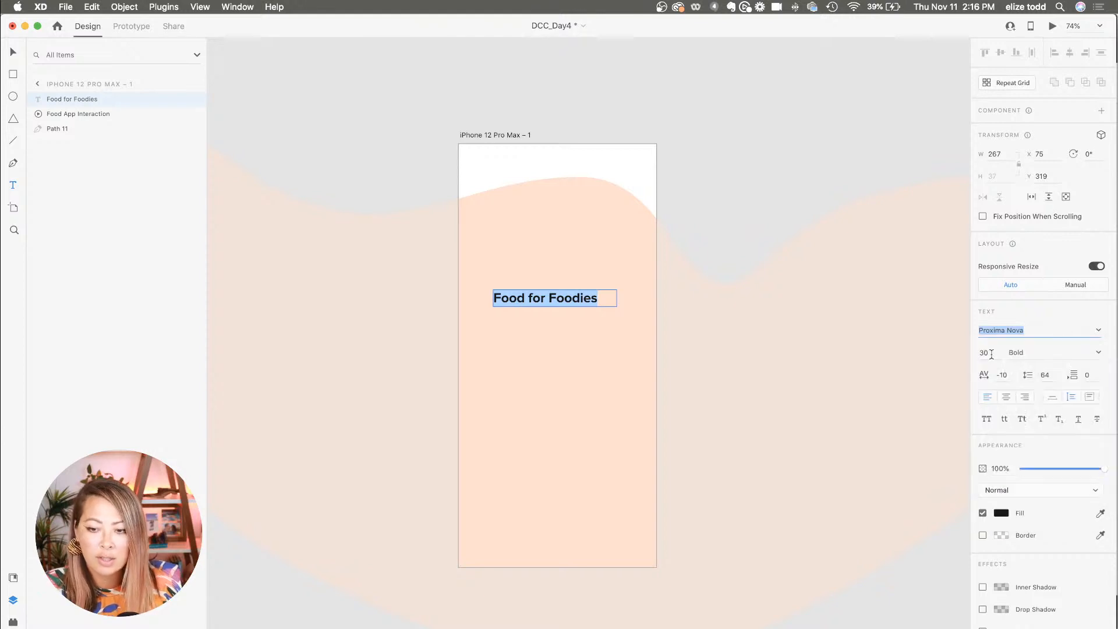
pyautogui.write('2')
pyautogui.click(1050, 340)
pyautogui.press('BackSpace')
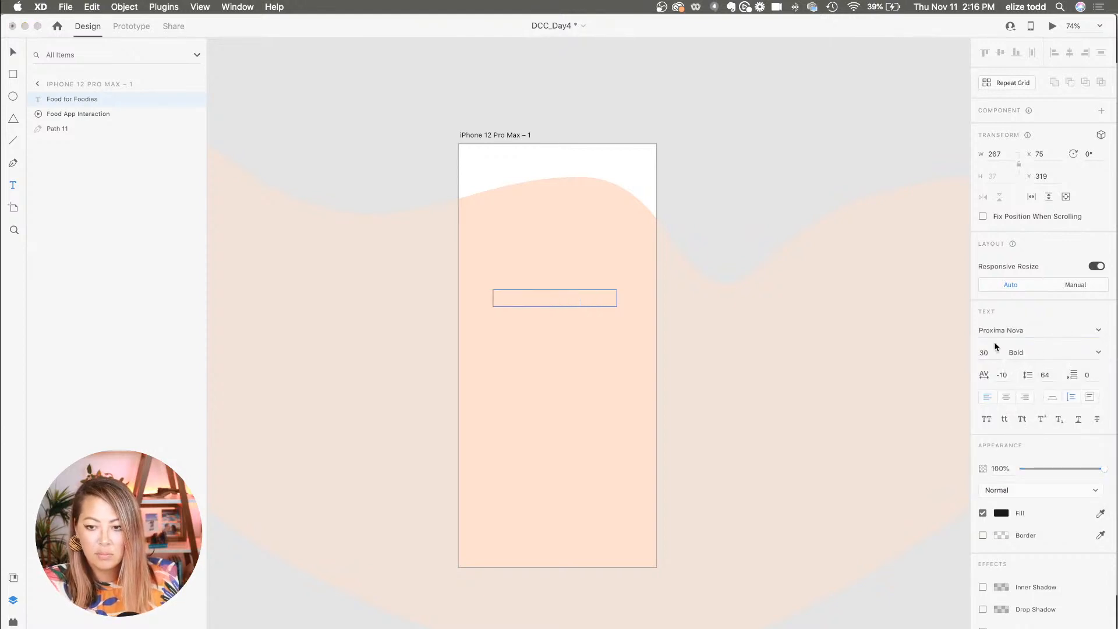
pyautogui.click(992, 352)
pyautogui.write('20')
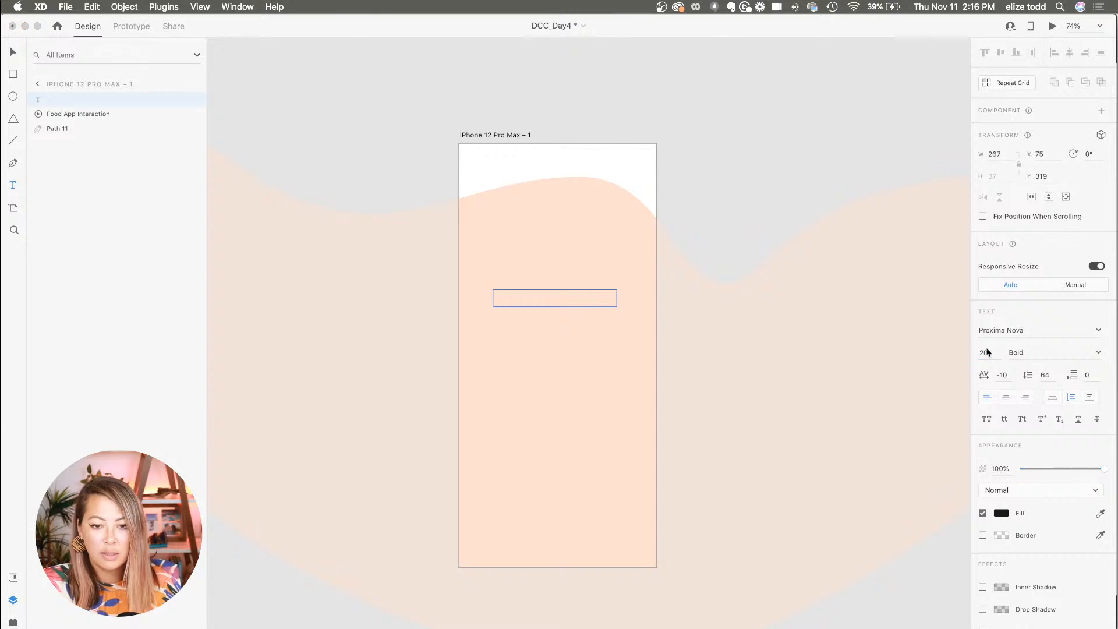
pyautogui.press('Return')
pyautogui.click(592, 345)
pyautogui.press('v')
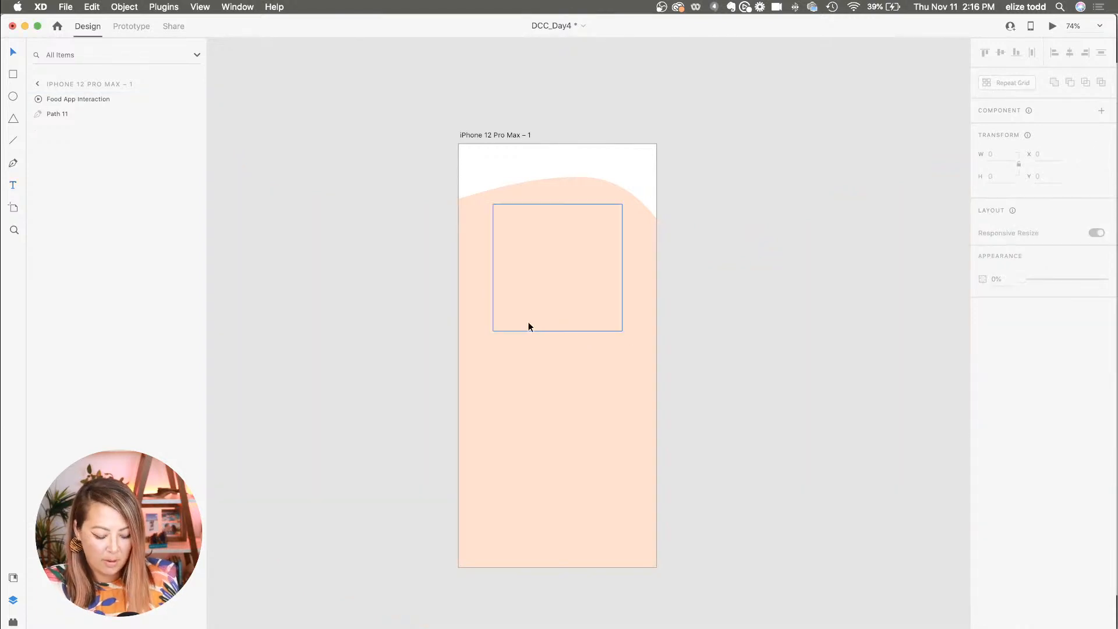
pyautogui.press('super+z')
pyautogui.press('super+z')
pyautogui.click(535, 380)
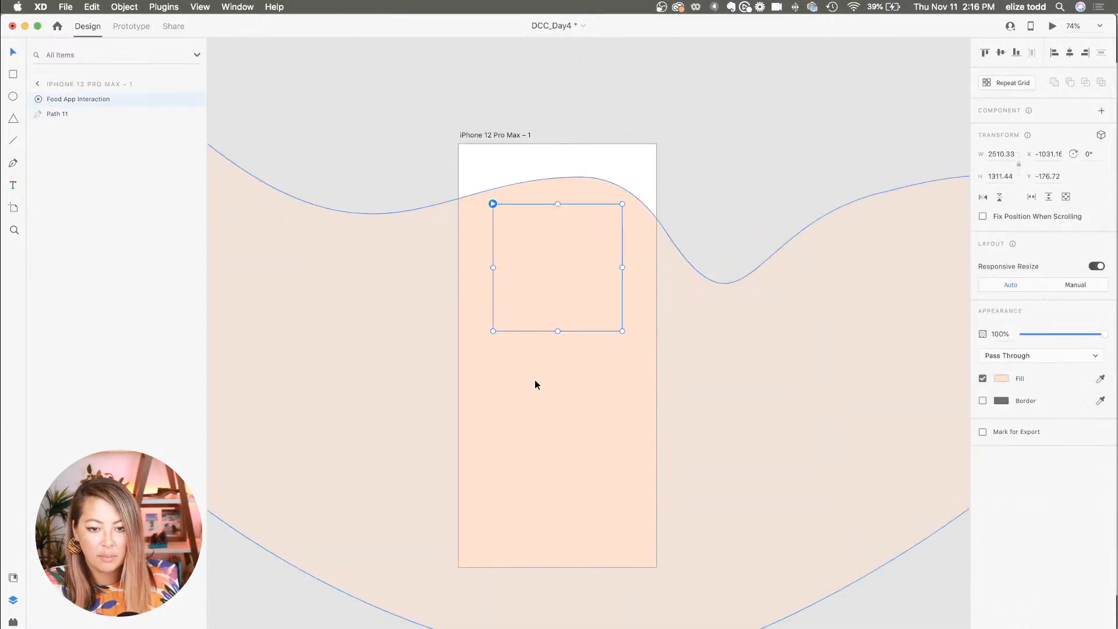
# Add a "Food for Foodies" text area about 267 wide below the animation, centred horizontally on the artboard with centre-aligned text.
pyautogui.press('t')
pyautogui.click(511, 364)
pyautogui.moveTo(605, 402); pyautogui.dragTo(613, 397)
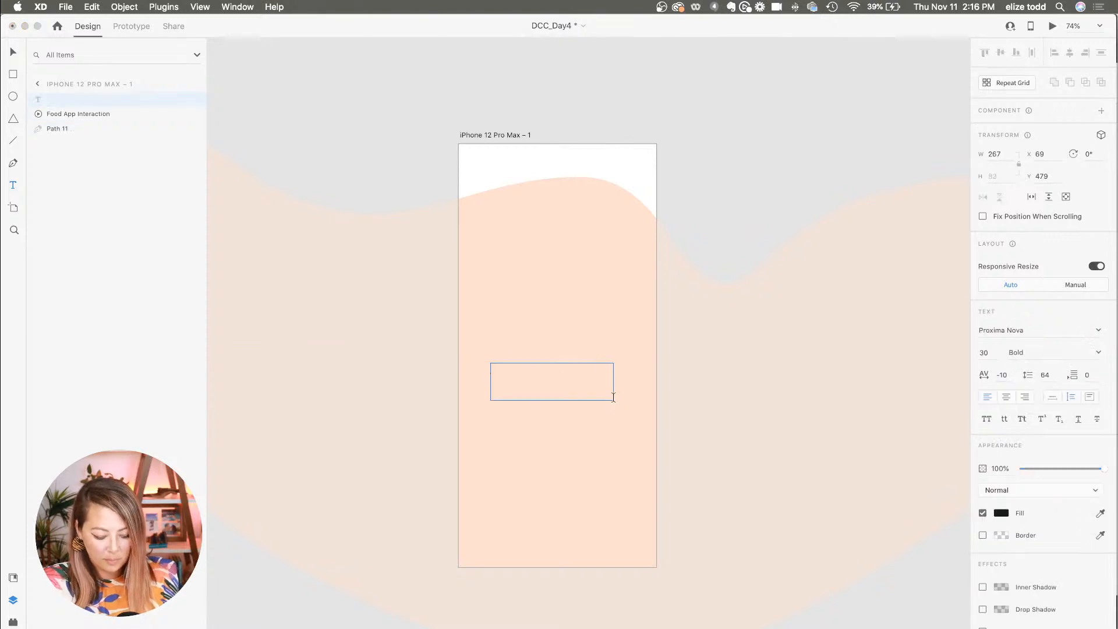
pyautogui.write('Food for Food')
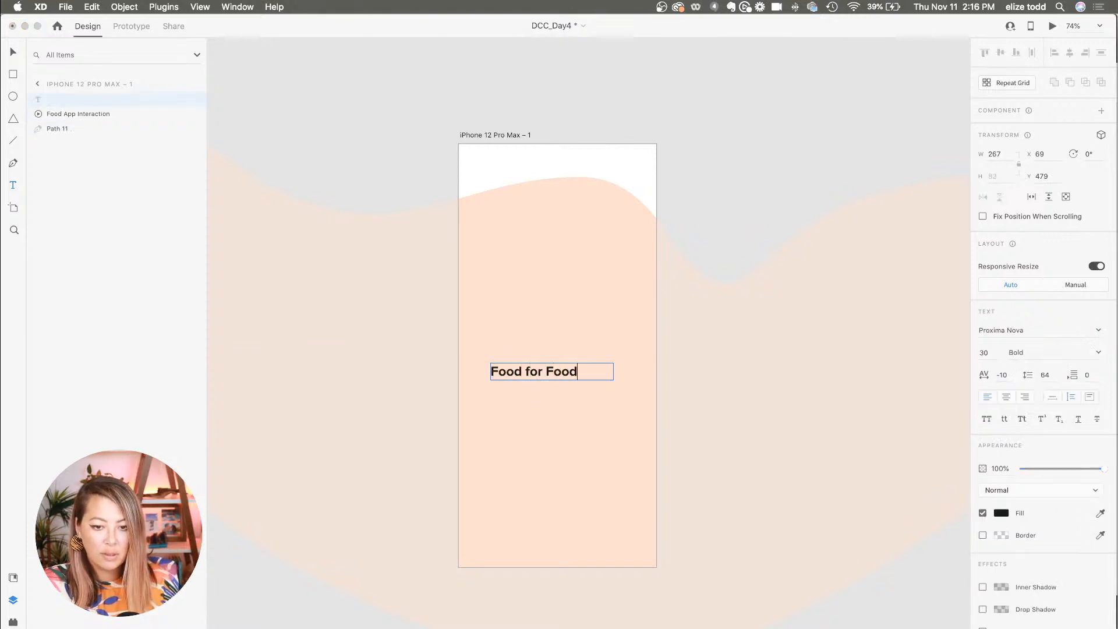
pyautogui.write('ies')
pyautogui.press('Escape')
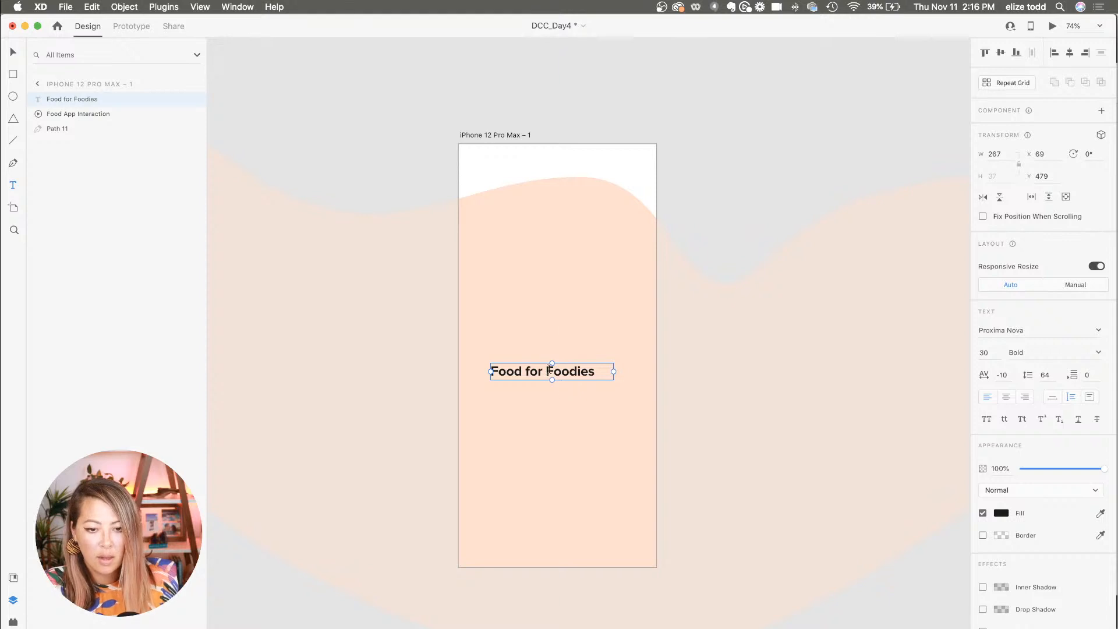
pyautogui.click(1074, 52)
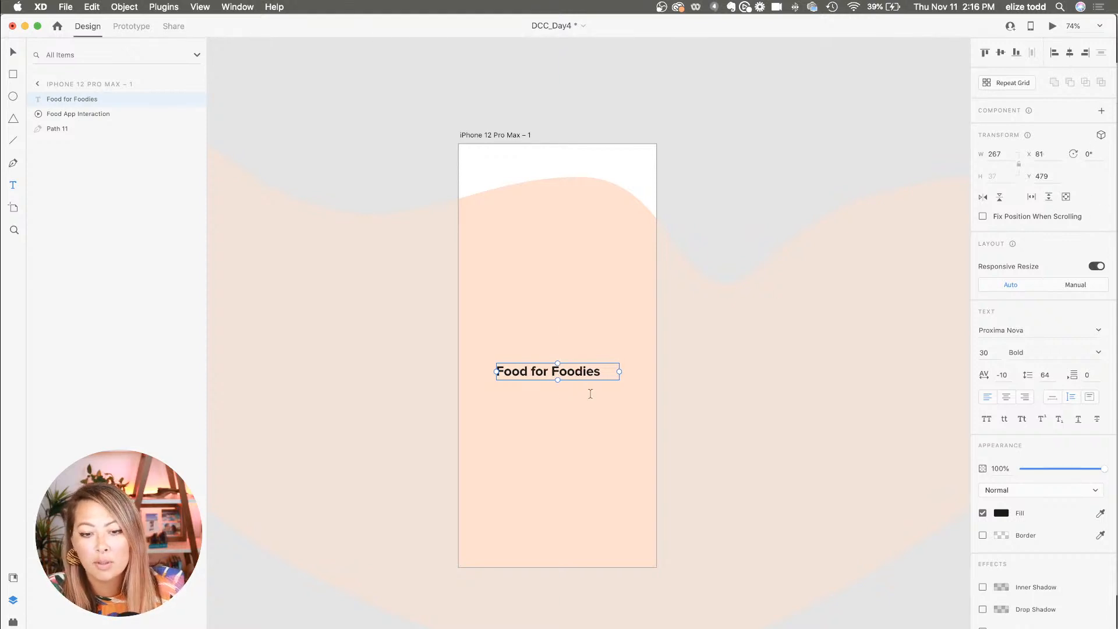
pyautogui.click(1006, 398)
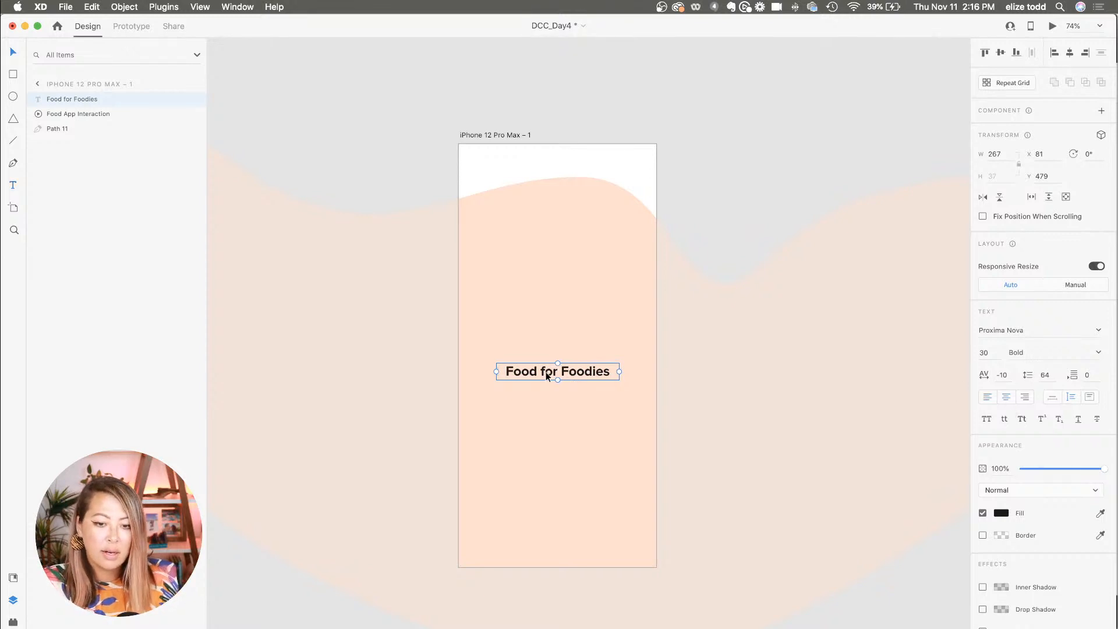
# Examine the text layout and pagination dots on the Onboard 1 artboard as a reference.
pyautogui.scroll(-3, 547, 375)
pyautogui.scroll(3, 542, 134)
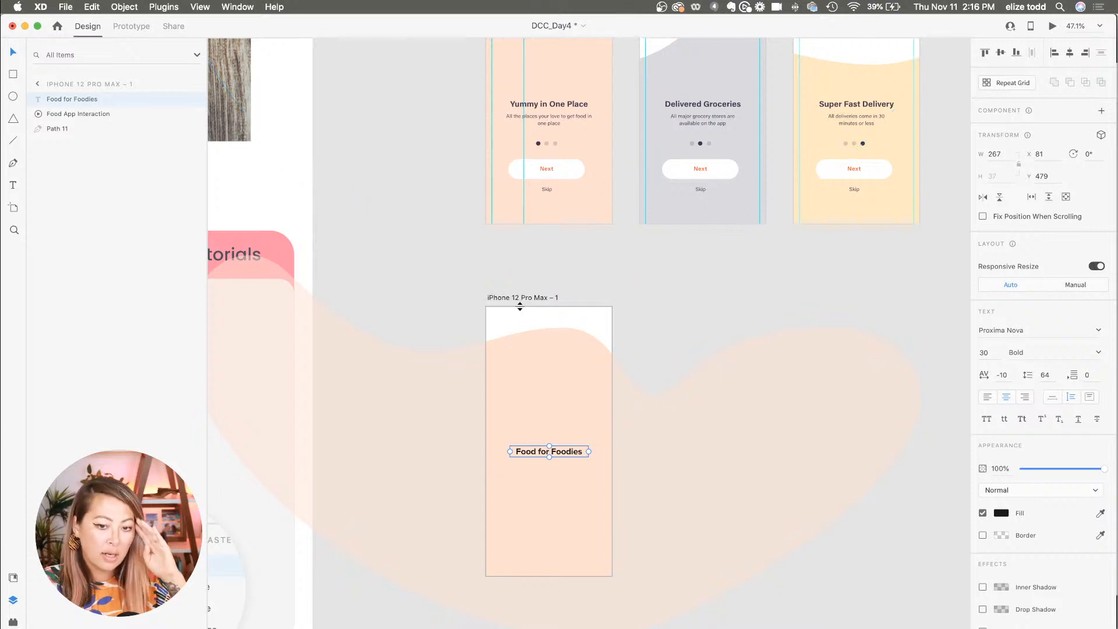
pyautogui.scroll(-1, 522, 317)
pyautogui.scroll(1, 534, 142)
pyautogui.scroll(3, 534, 142)
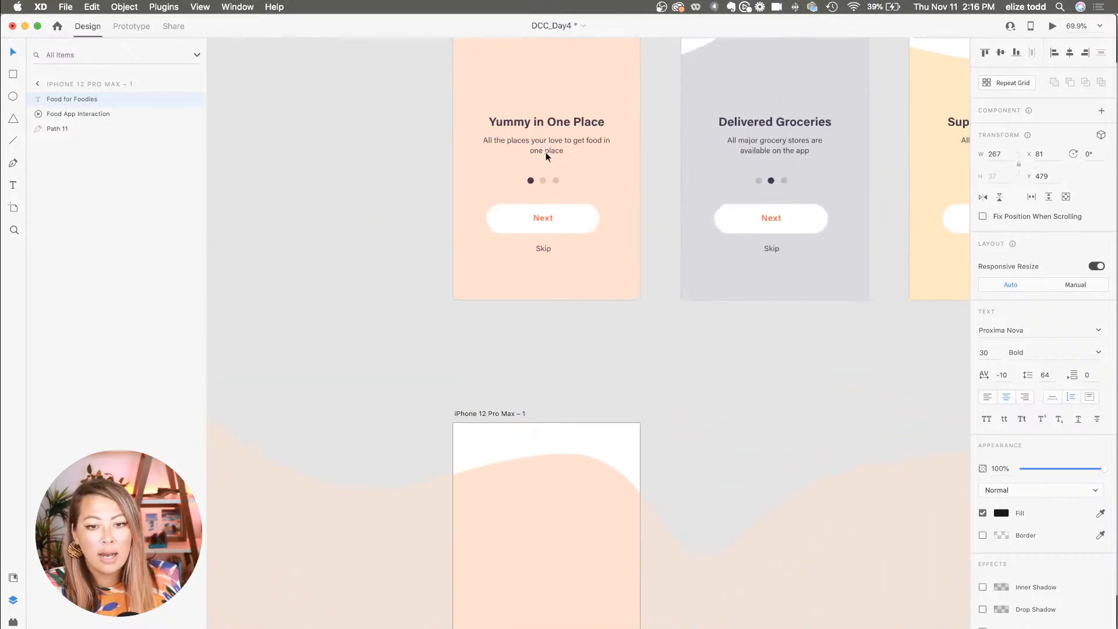
pyautogui.click(542, 180)
pyautogui.scroll(5, 552, 180)
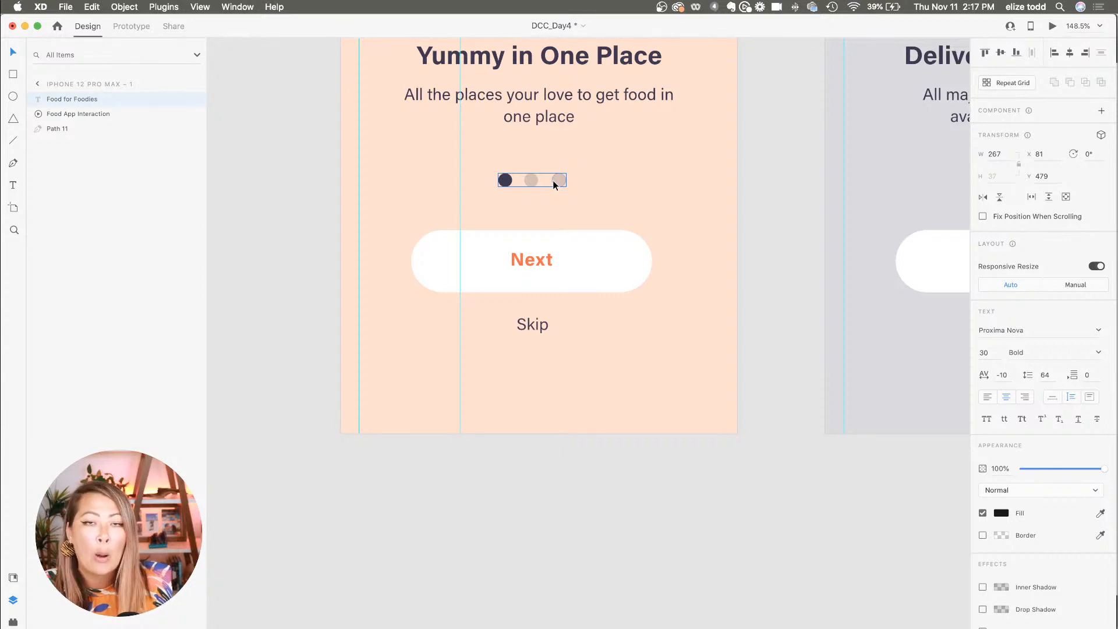
pyautogui.click(553, 181)
pyautogui.scroll(-5, 553, 181)
pyautogui.scroll(-5, 553, 187)
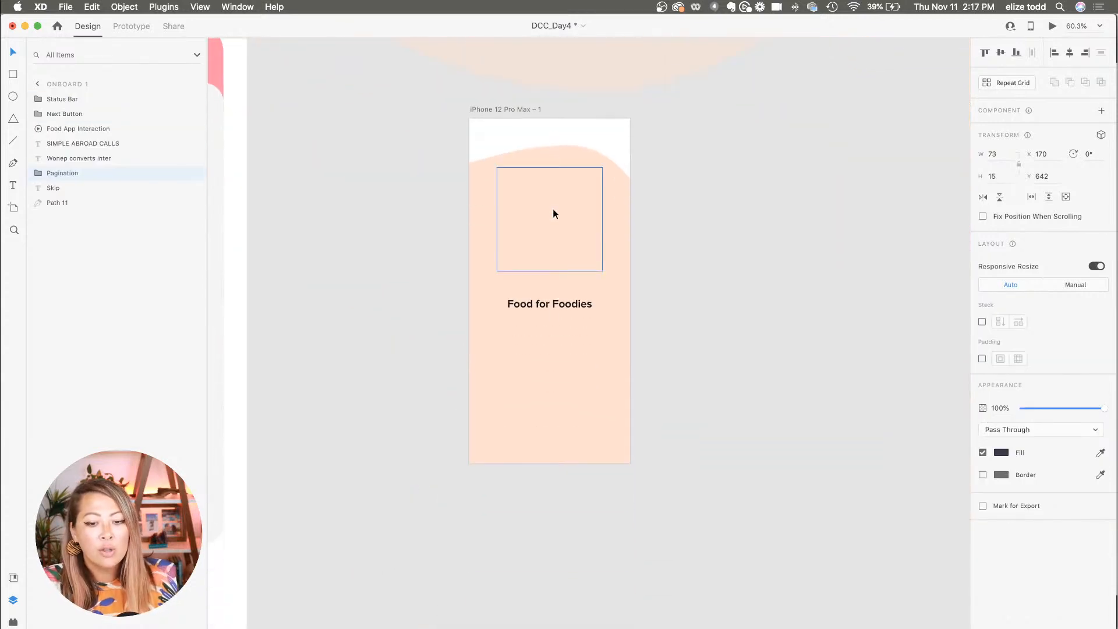
# Try drawing a borderless circle about 23 by 23 below the heading on iPhone 12 Pro Max – 1, and undo it.
pyautogui.scroll(5, 536, 373)
pyautogui.press('e')
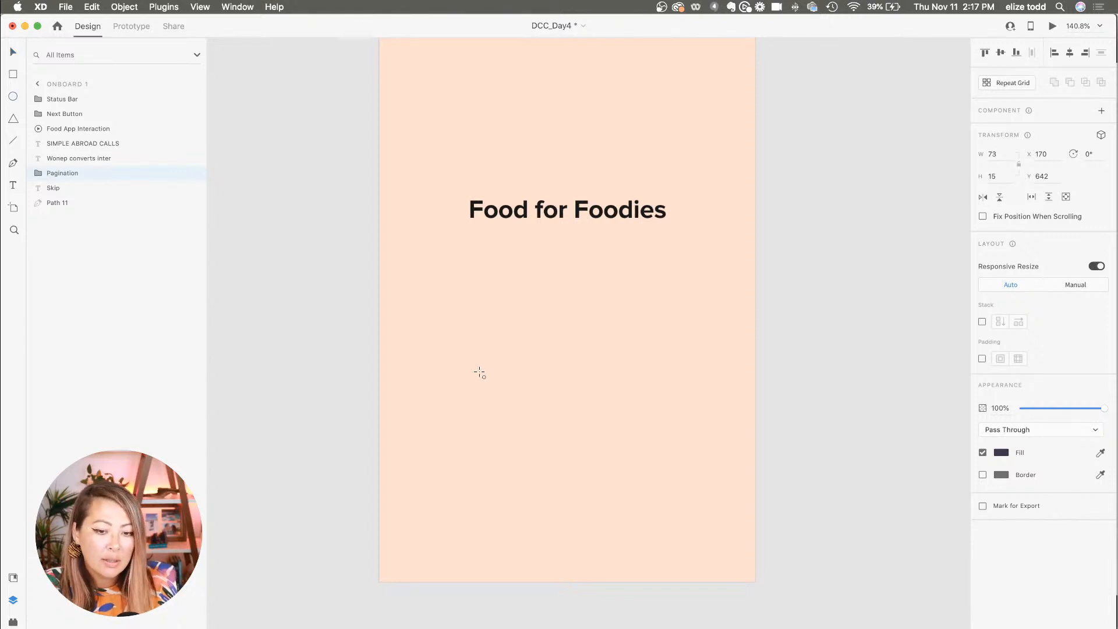
pyautogui.moveTo(479, 371); pyautogui.dragTo(499, 398)
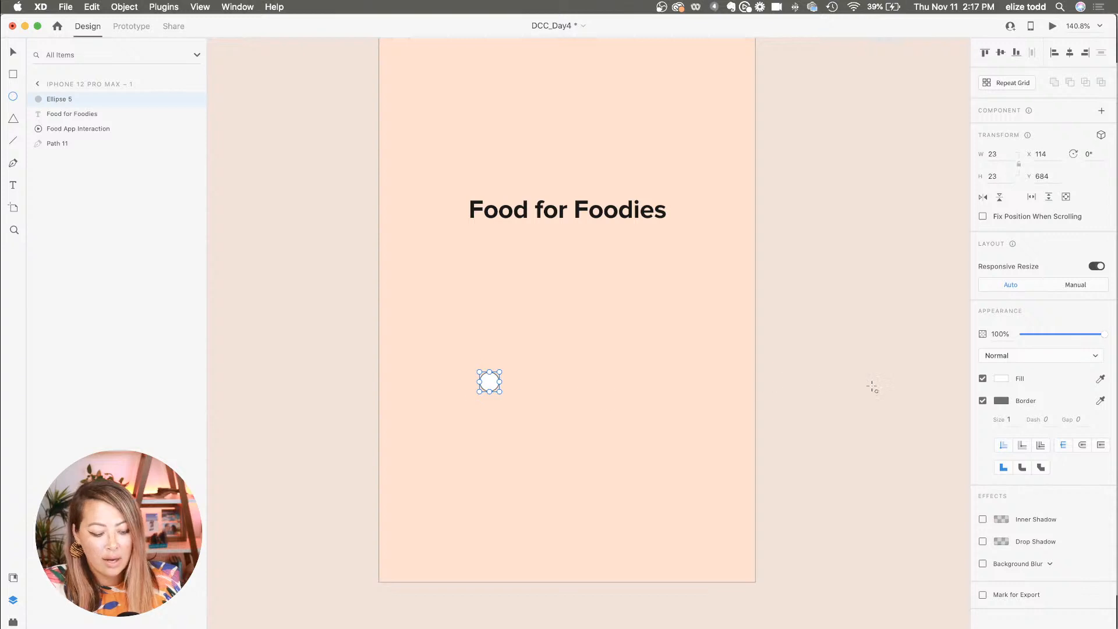
pyautogui.click(982, 400)
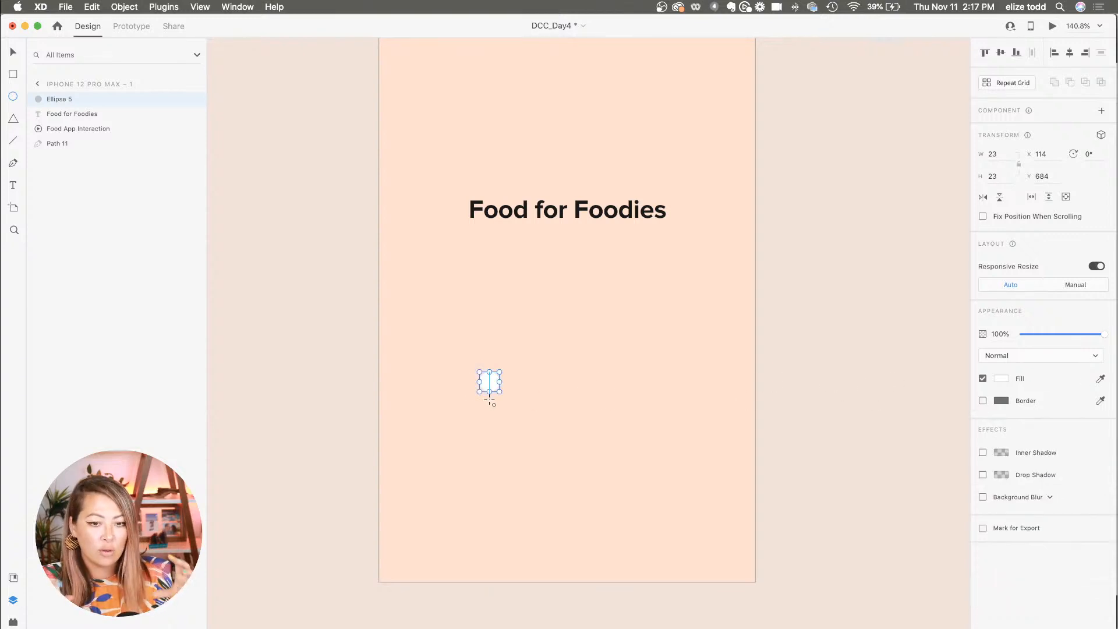
pyautogui.press('super+z')
pyautogui.press('super+z')
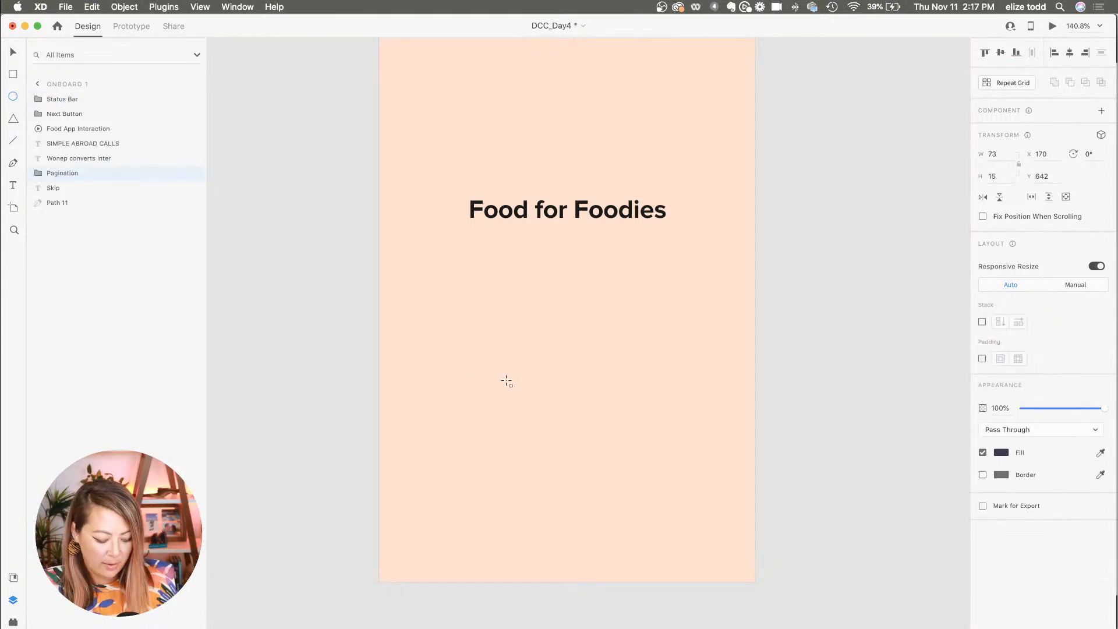
pyautogui.moveTo(465, 352)
pyautogui.mouseDown()
pyautogui.moveTo(539, 429)
pyautogui.moveTo(456, 391)
pyautogui.moveTo(658, 604)
pyautogui.moveTo(634, 561)
pyautogui.moveTo(316, 419)
pyautogui.moveTo(659, 430)
pyautogui.mouseUp()
pyautogui.moveTo(644, 473); pyautogui.dragTo(578, 436)
pyautogui.press('super+z')
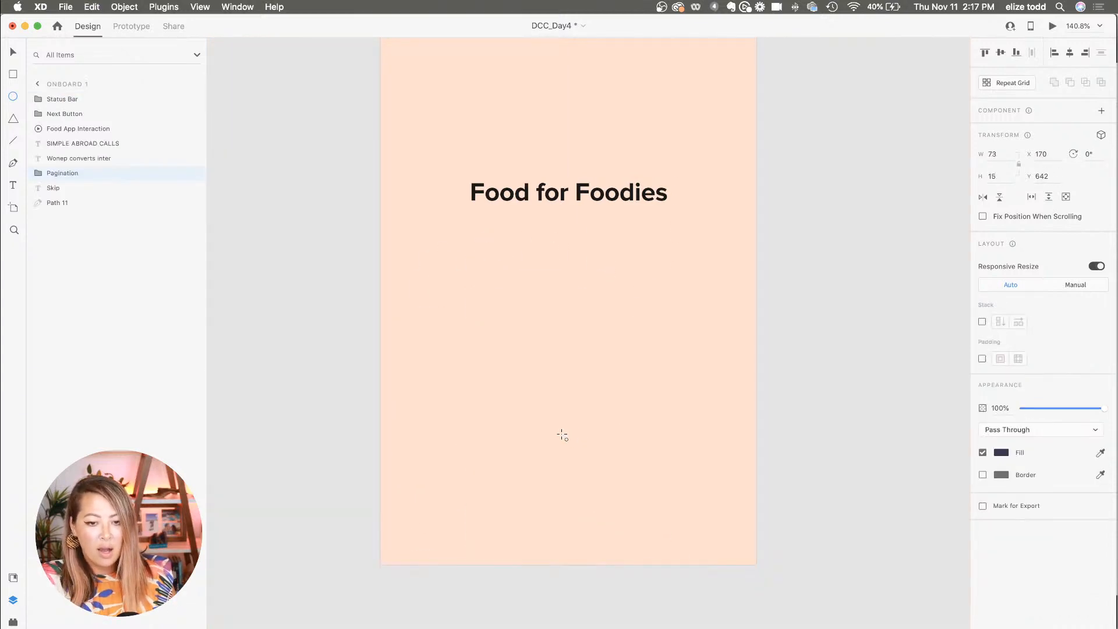
# Draw a white borderless circle below the "Food for Foodies" heading and scale it down to about 14 by 14.
pyautogui.moveTo(496, 374); pyautogui.dragTo(534, 416)
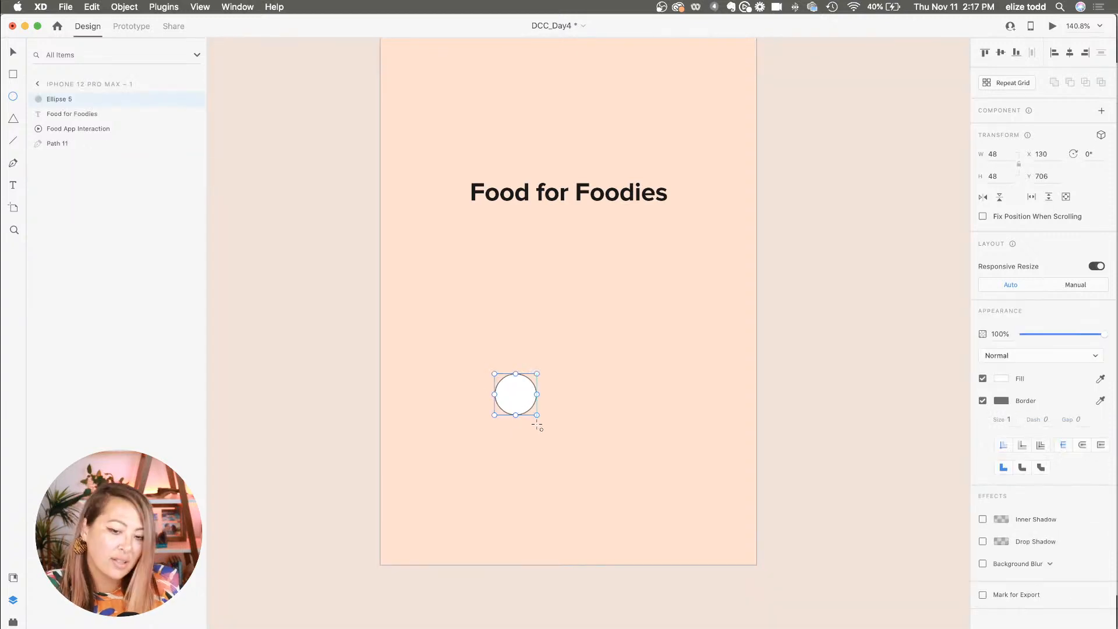
pyautogui.click(982, 401)
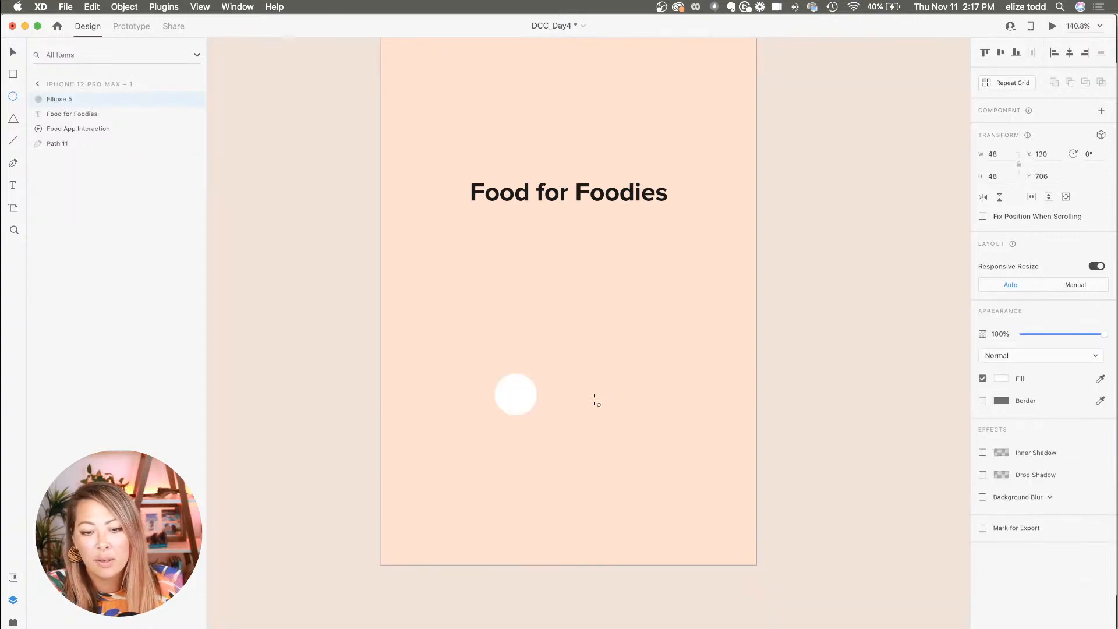
pyautogui.press('v')
pyautogui.moveTo(536, 416); pyautogui.dragTo(497, 296)
pyautogui.scroll(3, 506, 394)
pyautogui.scroll(5, 494, 344)
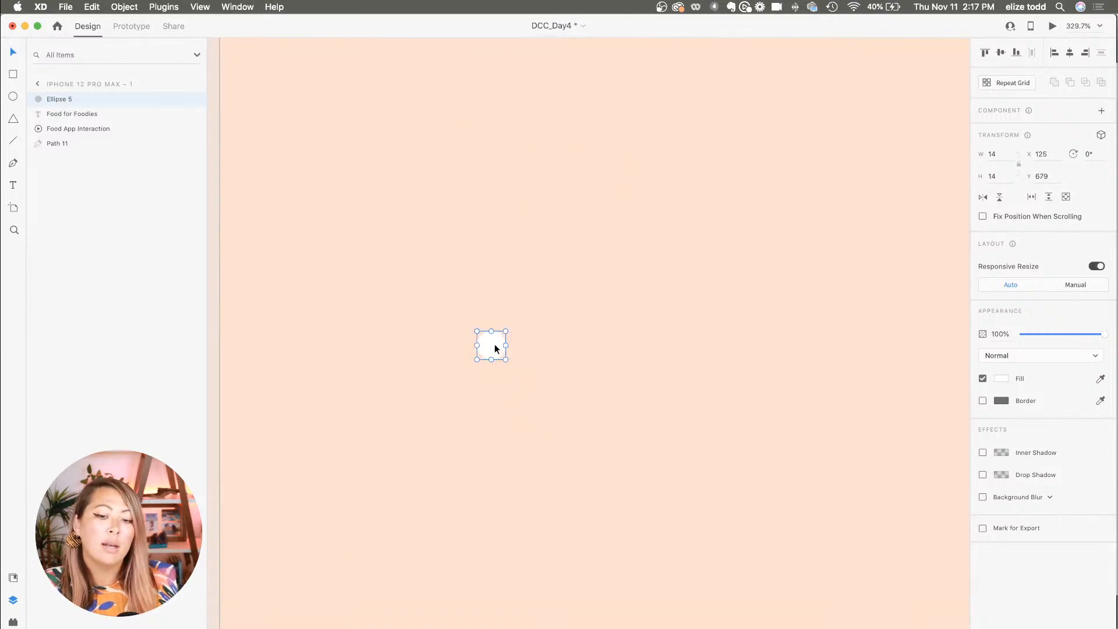
# Duplicate the circle twice into an evenly spaced row and move the three dots to the middle beneath the heading.
pyautogui.moveTo(495, 344); pyautogui.dragTo(600, 347)
pyautogui.press('super+d')
pyautogui.scroll(-4, 575, 344)
pyautogui.keyDown('shift'); pyautogui.click(547, 345); pyautogui.keyUp('shift')
pyautogui.keyDown('shift'); pyautogui.click(519, 345); pyautogui.keyUp('shift')
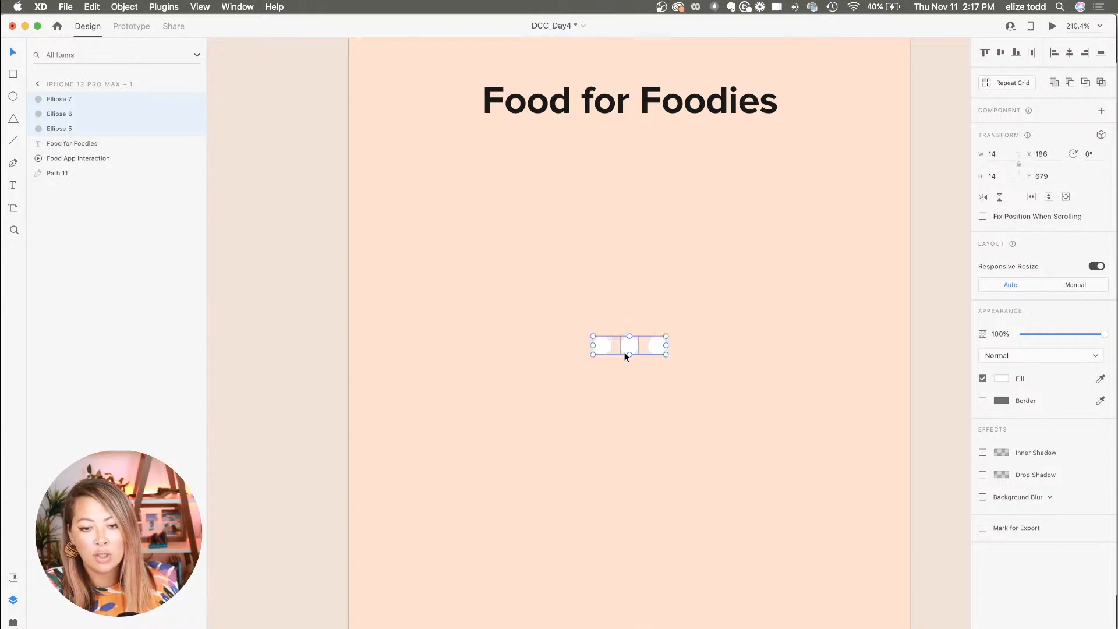
# Fill the first pagination dot with grey #9A9A9A.
pyautogui.click(628, 348)
pyautogui.keyDown('shift'); pyautogui.click(656, 347); pyautogui.keyUp('shift')
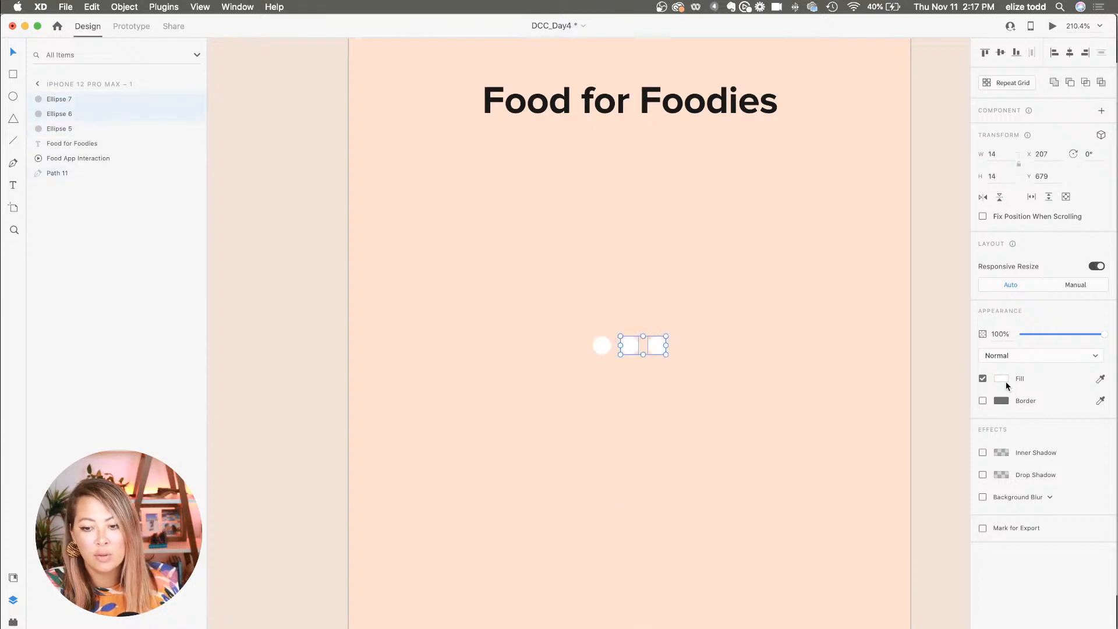
pyautogui.click(627, 372)
pyautogui.click(601, 346)
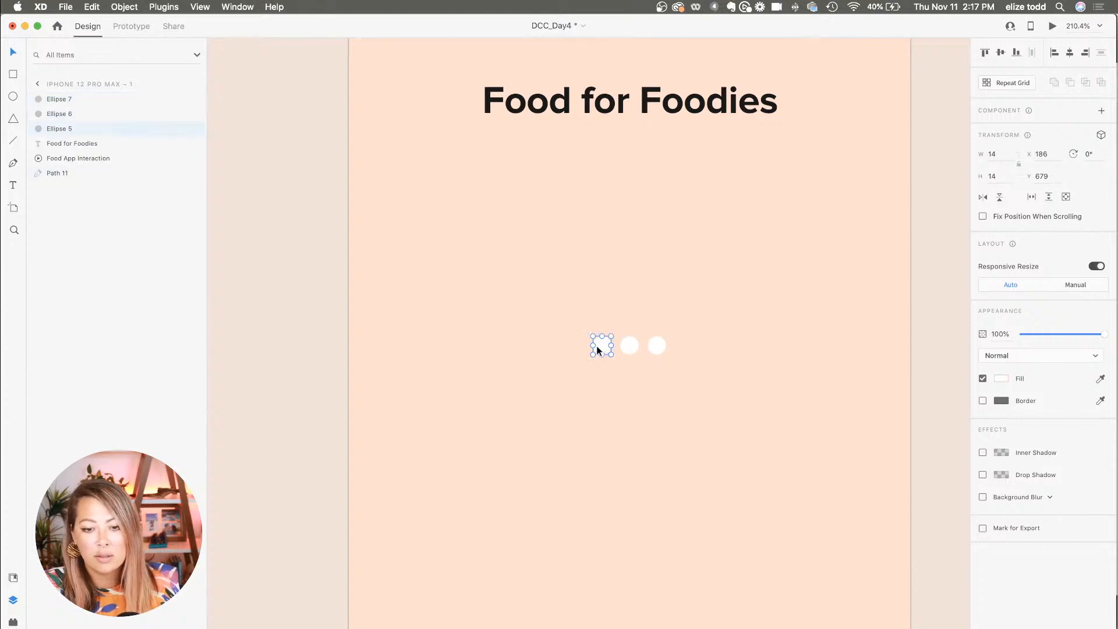
pyautogui.click(1003, 379)
pyautogui.click(866, 372)
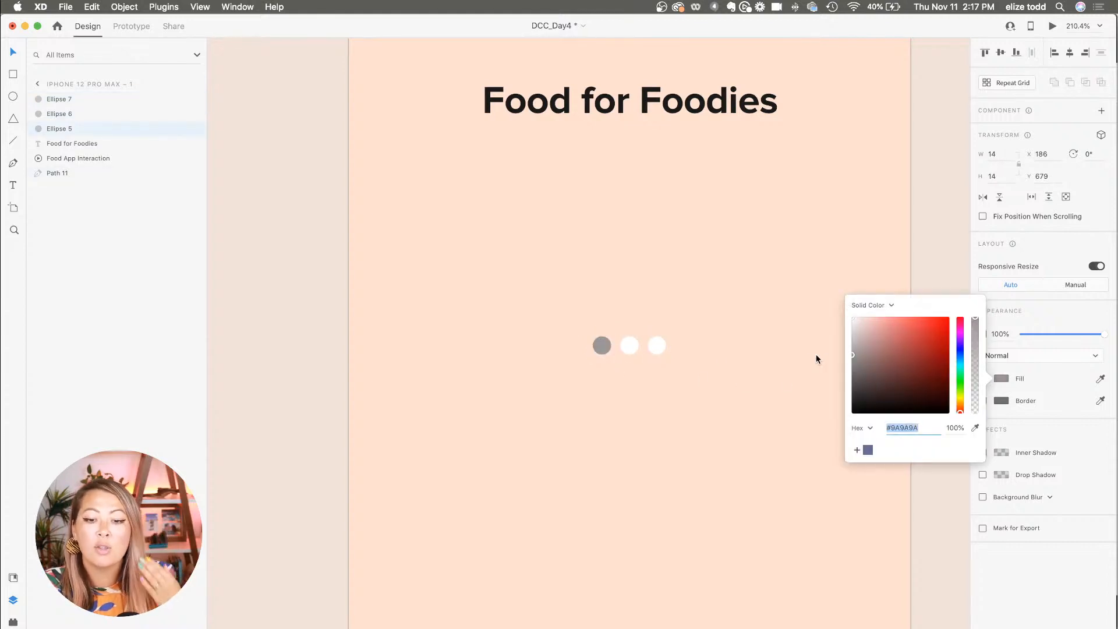
pyautogui.click(673, 403)
# Compare the three Onboard artboards' text, dots and buttons with the layout of iPhone 12 Pro Max – 1.
pyautogui.scroll(-5, 673, 403)
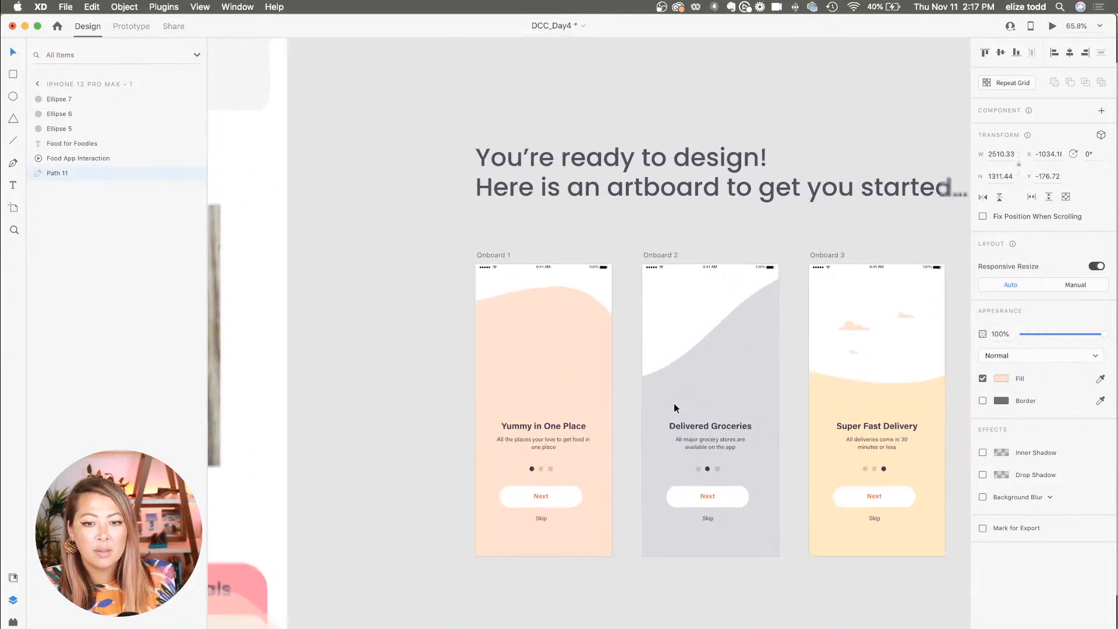
pyautogui.scroll(5, 522, 434)
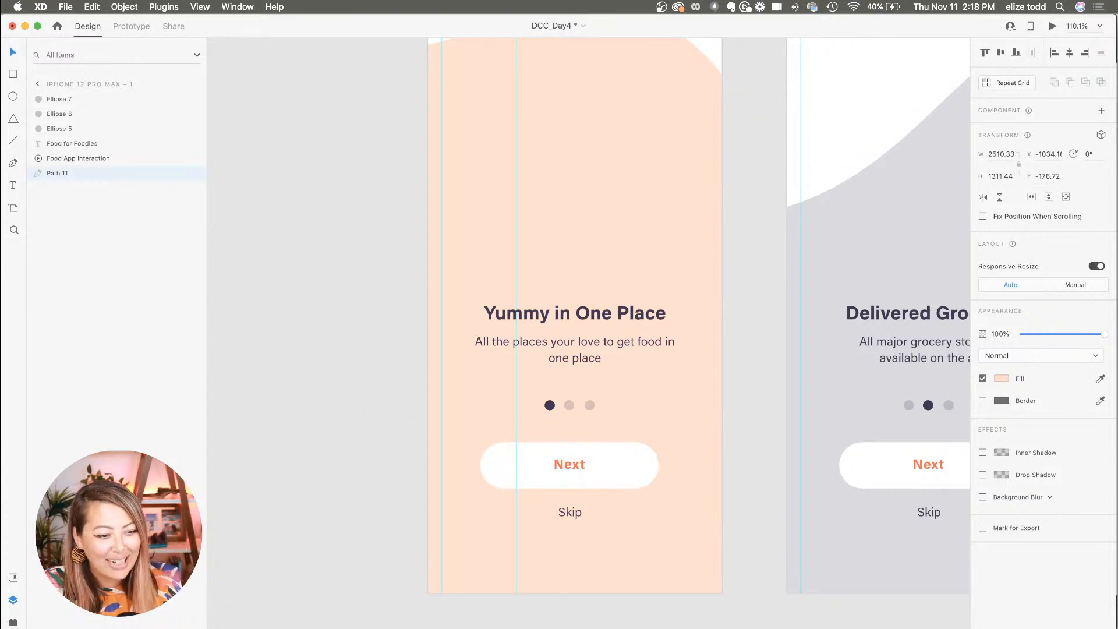
pyautogui.click(624, 348)
pyautogui.scroll(-5, 623, 349)
pyautogui.scroll(-2, 623, 348)
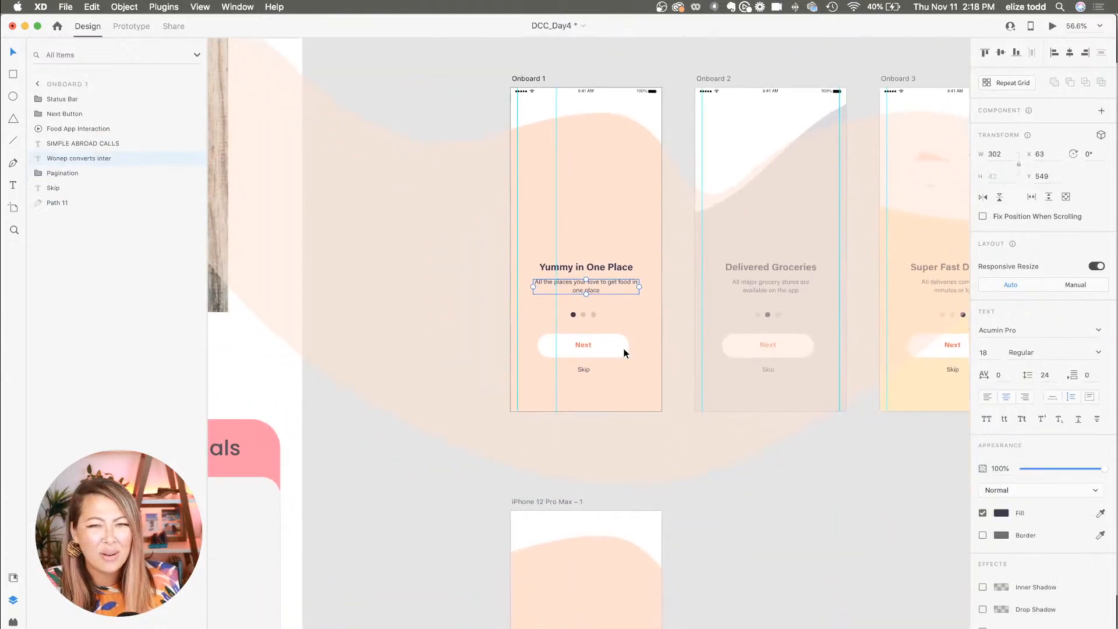
pyautogui.scroll(-8, 608, 384)
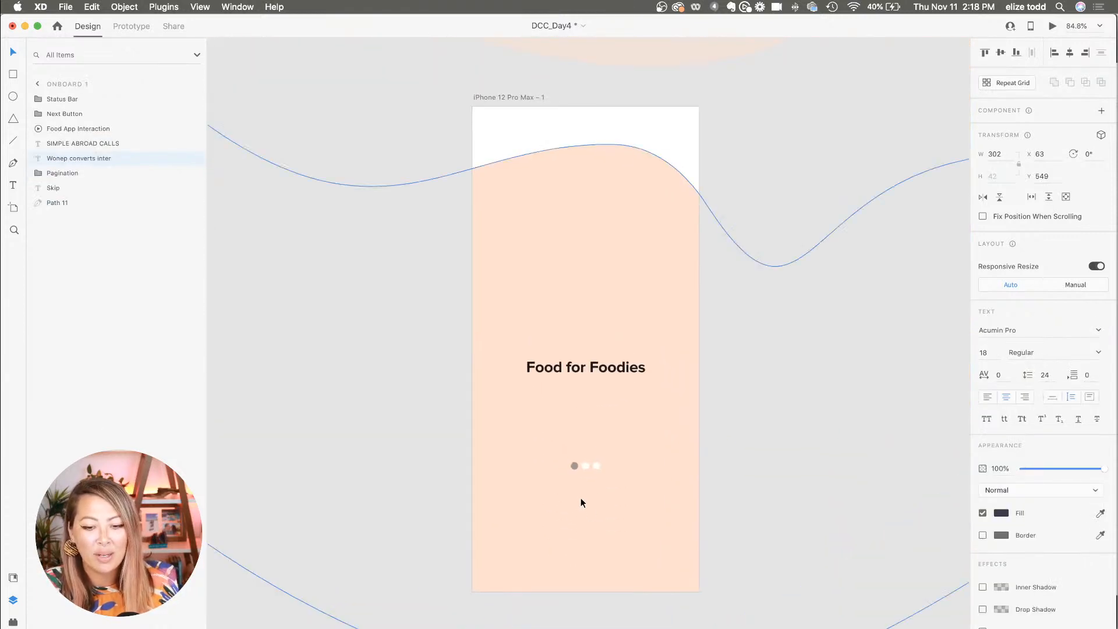
pyautogui.scroll(4, 588, 476)
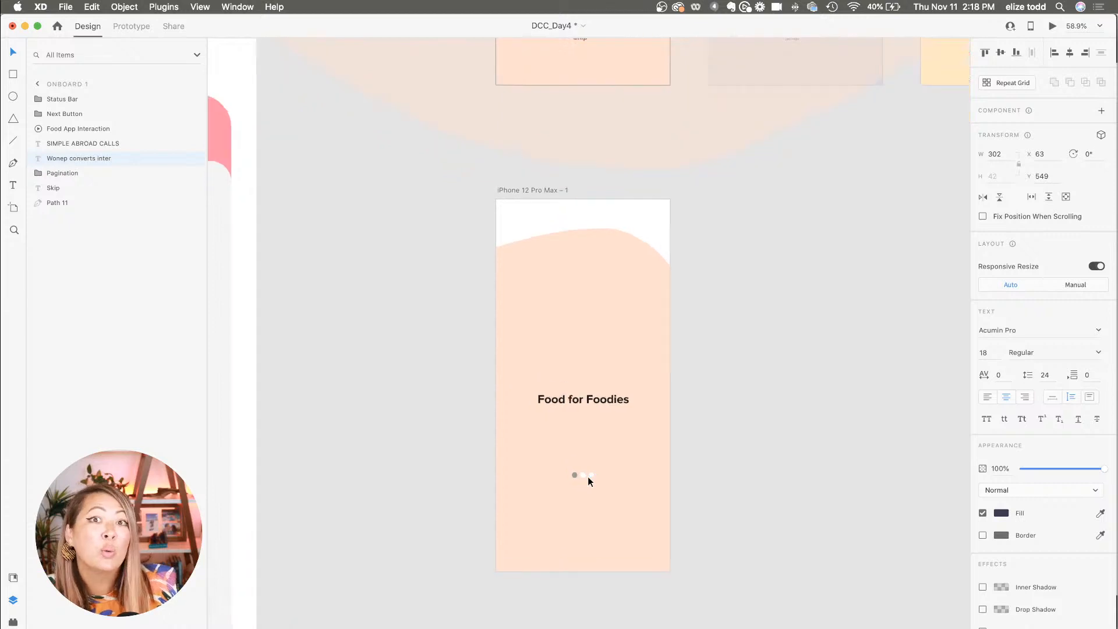
# Group the three pagination dots on iPhone 12 Pro Max – 1.
pyautogui.click(593, 475)
pyautogui.keyDown('shift'); pyautogui.click(582, 476); pyautogui.keyUp('shift')
pyautogui.keyDown('shift'); pyautogui.click(571, 476); pyautogui.keyUp('shift')
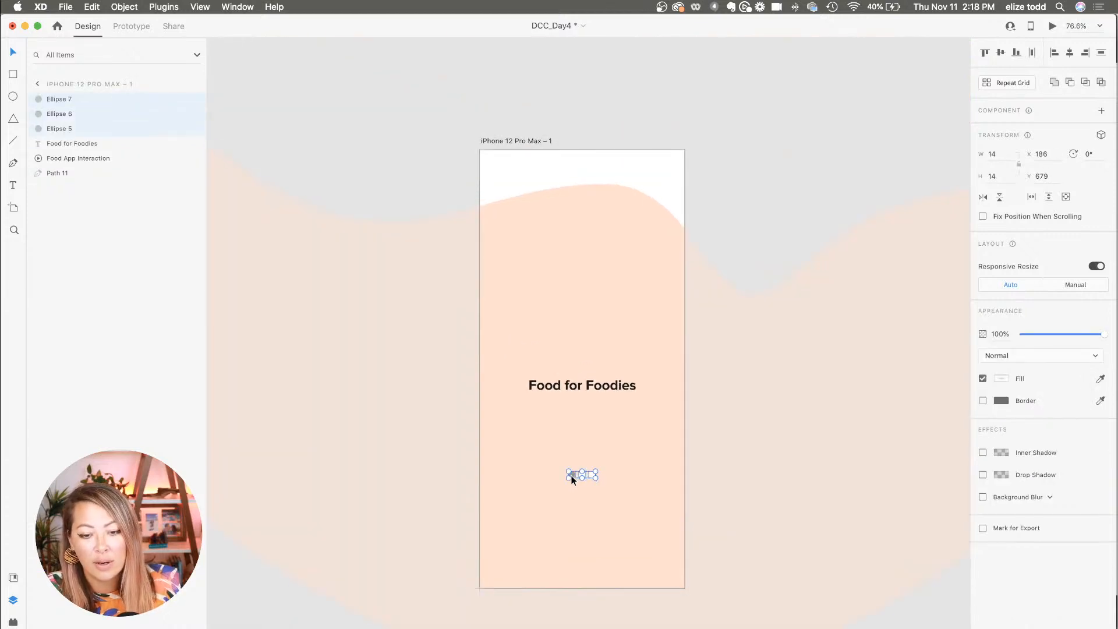
pyautogui.press('super+g')
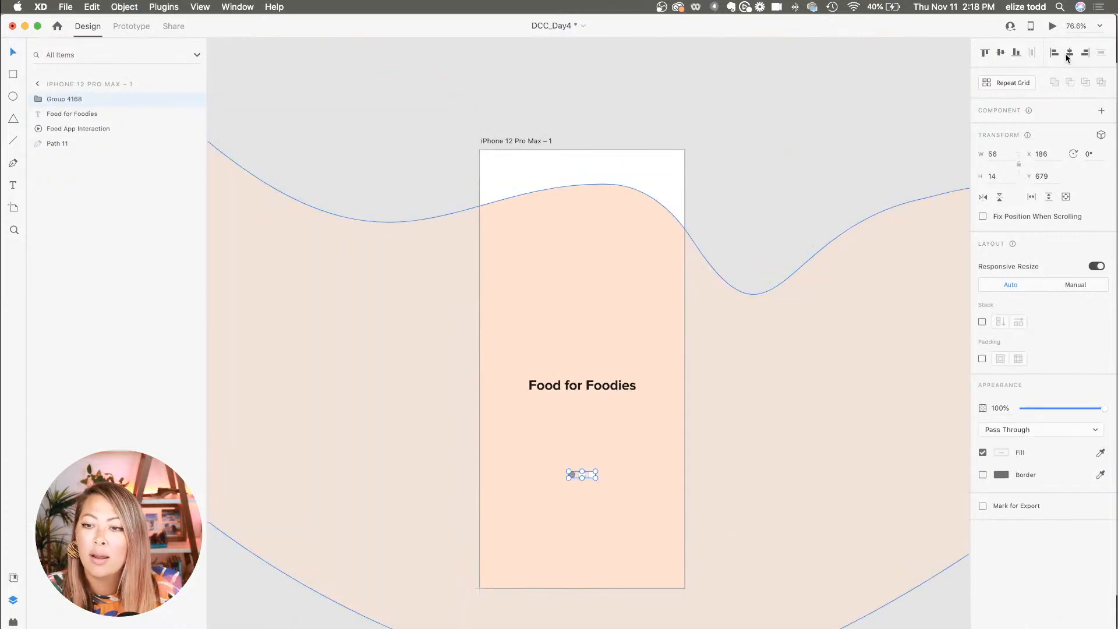
# Move the grouped pagination dots closer beneath the Food for Foodies heading, at Y 607.
pyautogui.click(633, 78)
pyautogui.scroll(-5, 634, 78)
pyautogui.scroll(3, 634, 78)
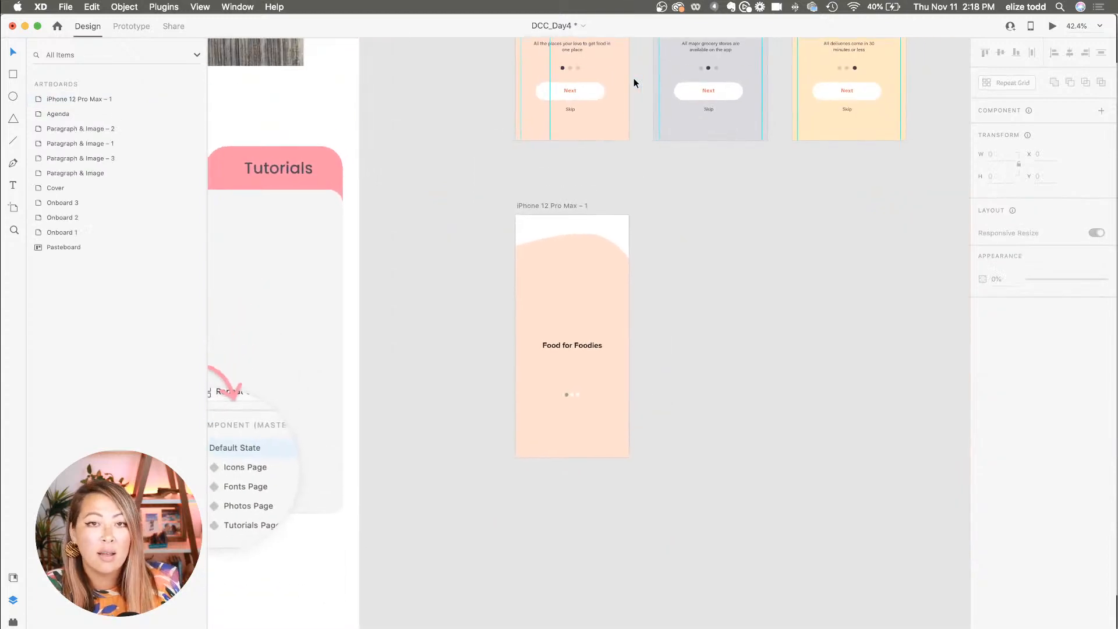
pyautogui.scroll(-2, 563, 275)
pyautogui.scroll(5, 564, 278)
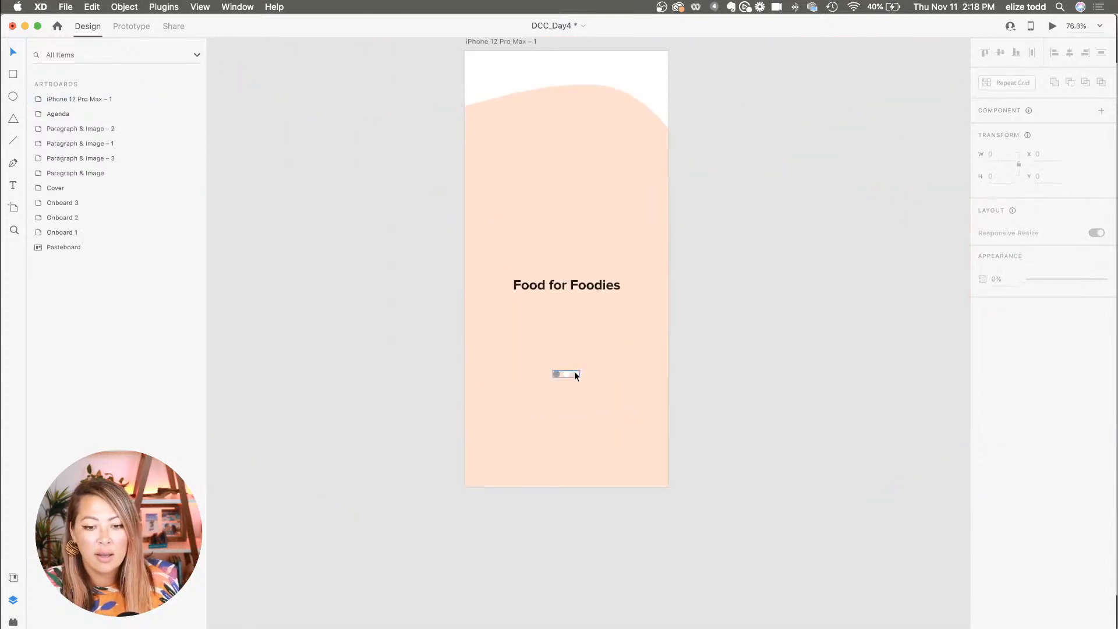
pyautogui.scroll(4, 575, 374)
pyautogui.scroll(4, 575, 375)
pyautogui.scroll(-4, 575, 376)
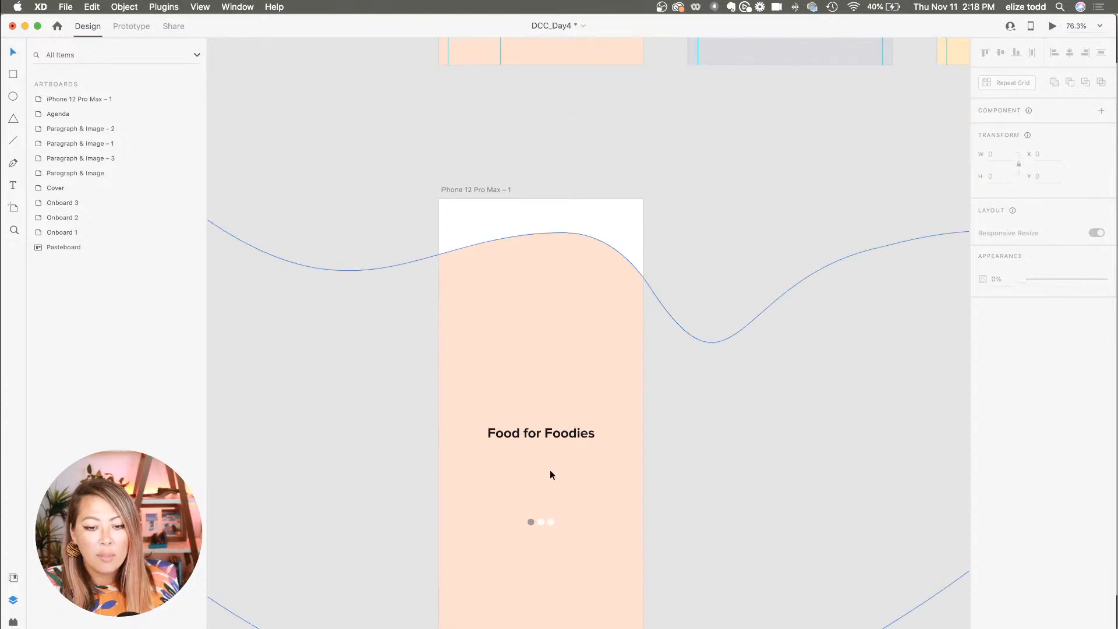
pyautogui.scroll(2, 551, 474)
pyautogui.scroll(-3, 550, 469)
pyautogui.scroll(2, 550, 469)
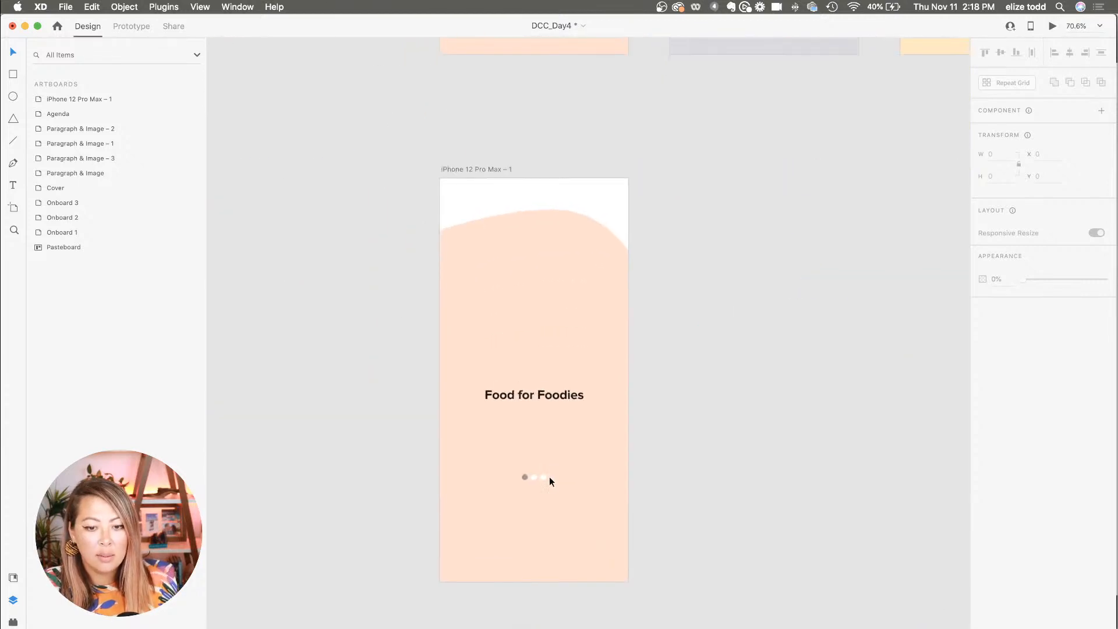
pyautogui.moveTo(543, 478); pyautogui.dragTo(543, 448)
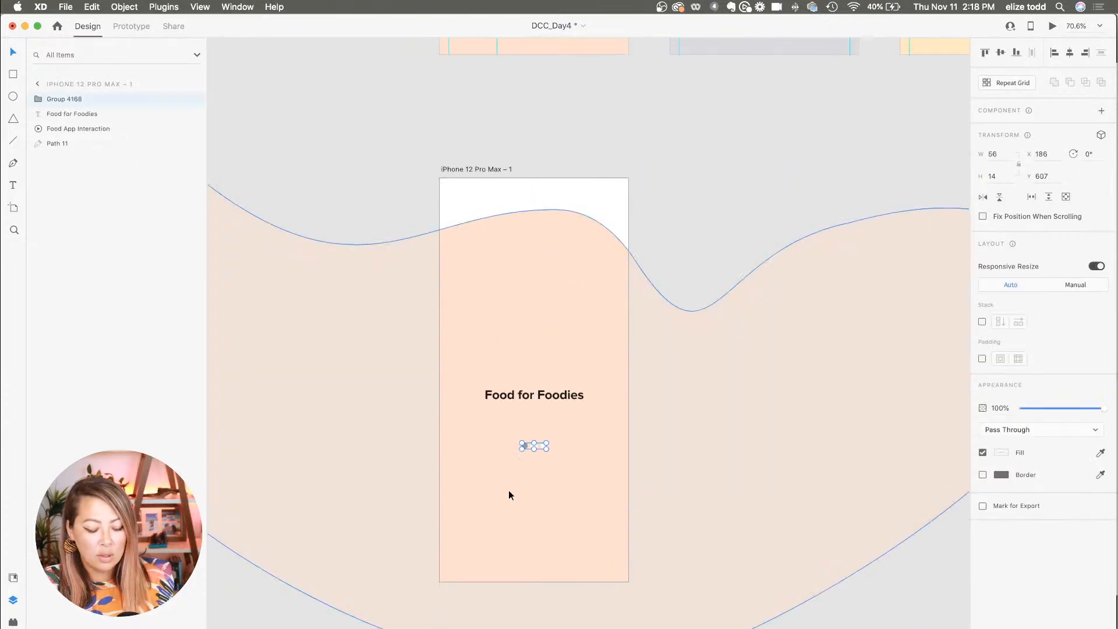
# Draw a white 245 × 63 rectangle beneath the dots as a button with corner radius 30 and no border.
pyautogui.press('r')
pyautogui.moveTo(475, 464); pyautogui.dragTo(583, 501)
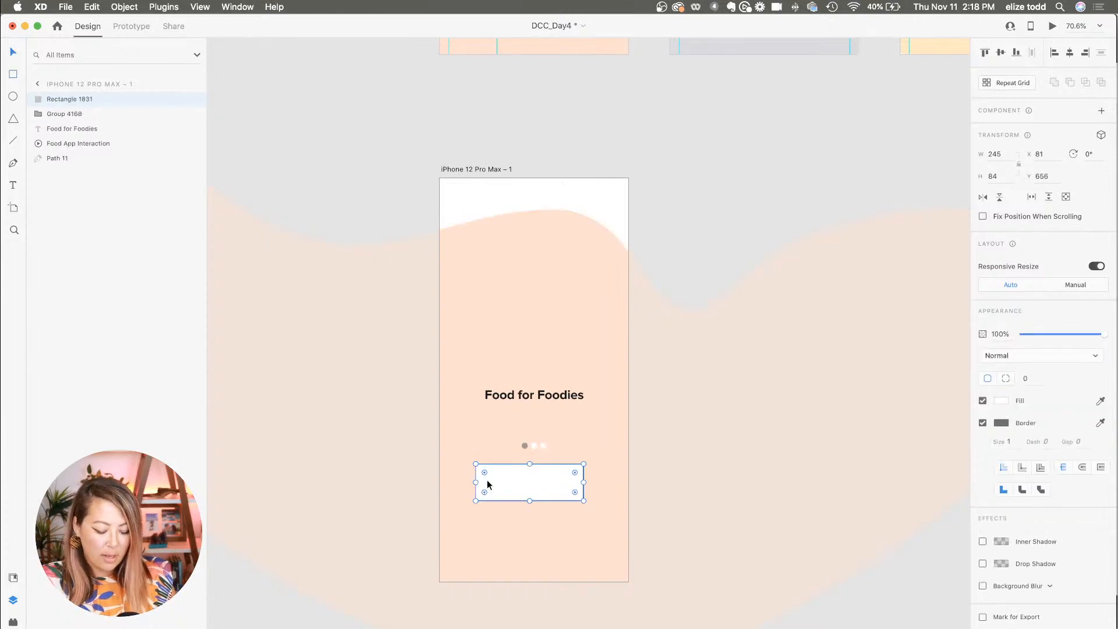
pyautogui.moveTo(574, 472); pyautogui.dragTo(571, 471)
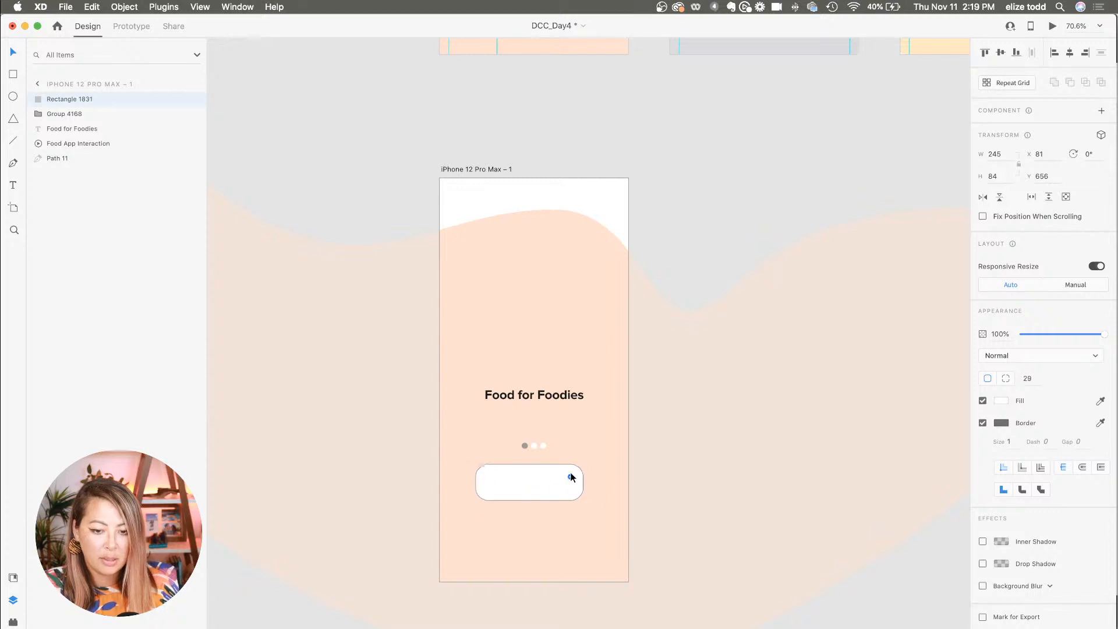
pyautogui.click(982, 423)
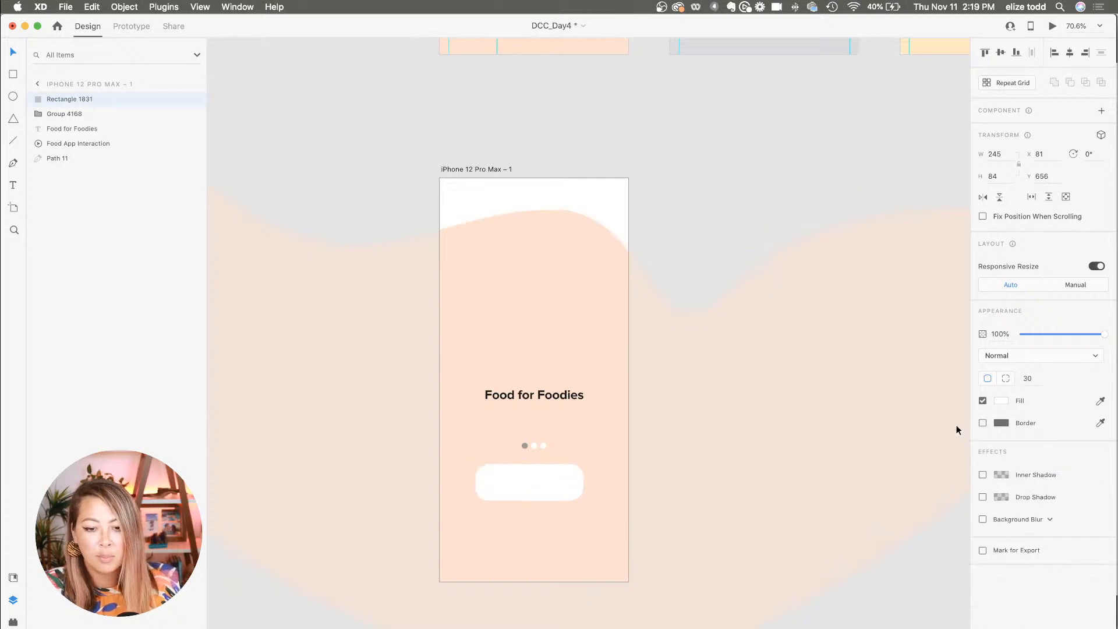
pyautogui.moveTo(529, 501); pyautogui.dragTo(529, 491)
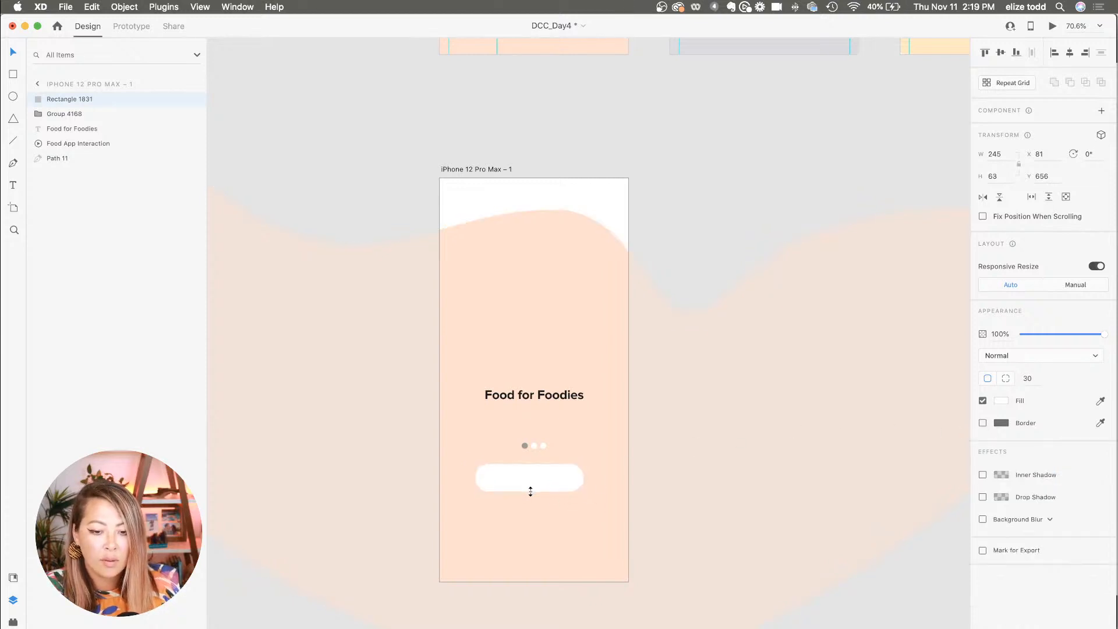
# Add the bold label "Next" and center it on the white button.
pyautogui.press('t')
pyautogui.click(516, 470)
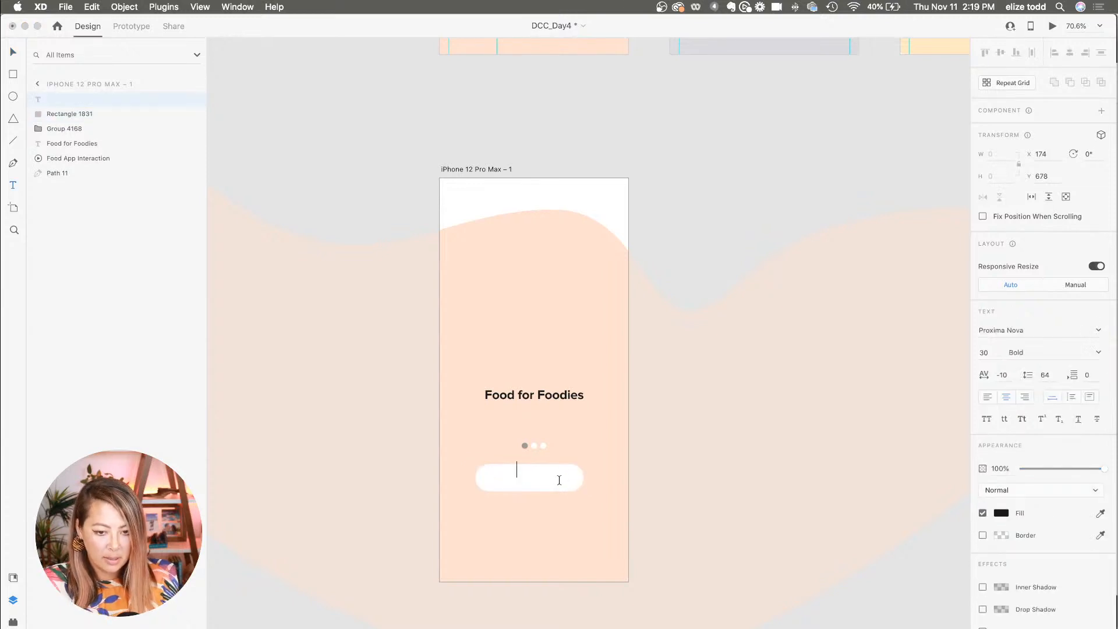
pyautogui.write('NExt')
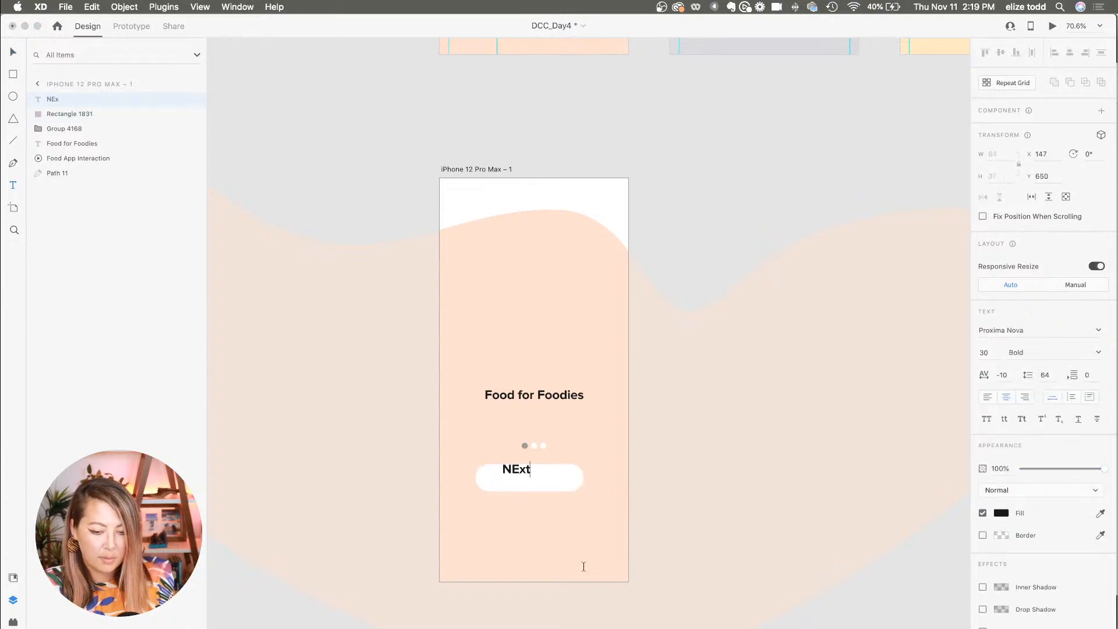
pyautogui.click(584, 582)
pyautogui.scroll(5, 530, 481)
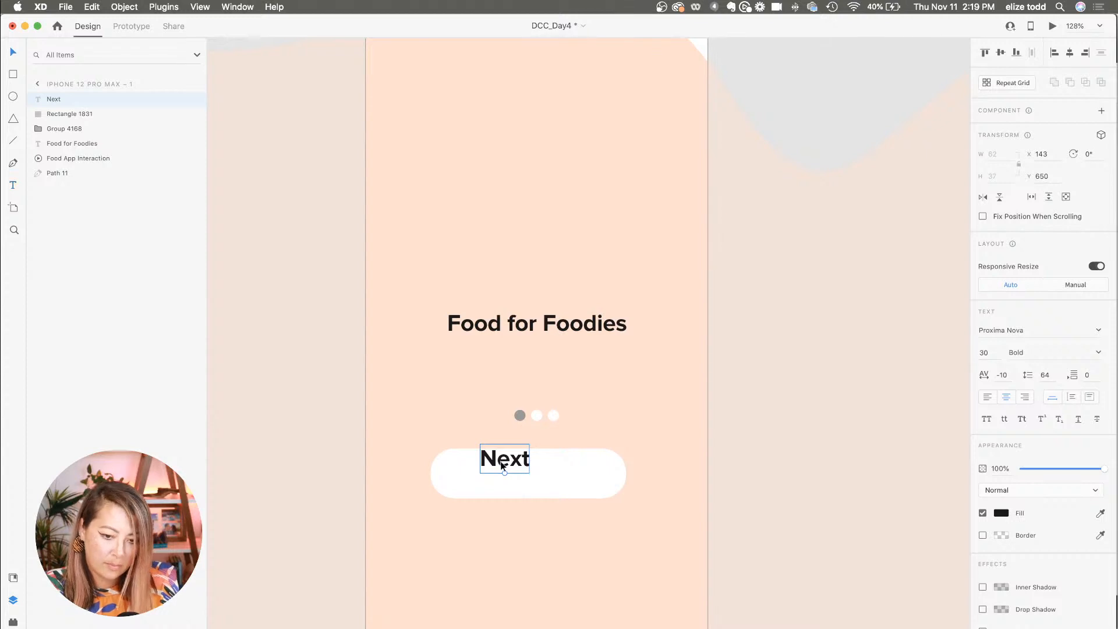
pyautogui.moveTo(502, 465); pyautogui.dragTo(525, 480)
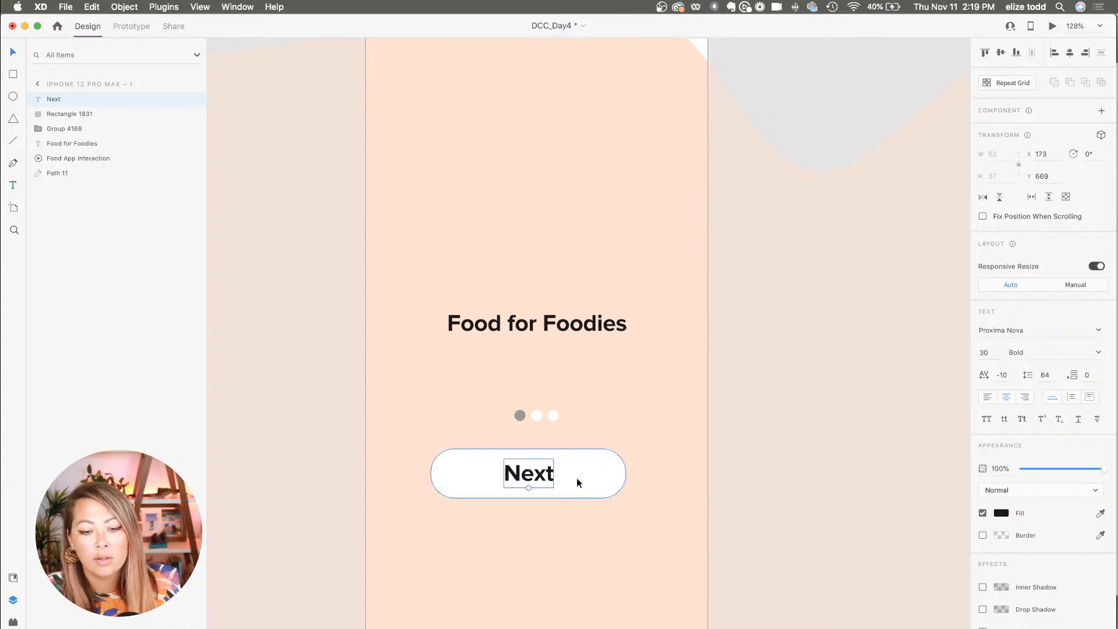
# Group the Next label with its button shape and center the group beneath the dots at X 92, Y 674.
pyautogui.keyDown('shift'); pyautogui.click(598, 484); pyautogui.keyUp('shift')
pyautogui.press('super+g')
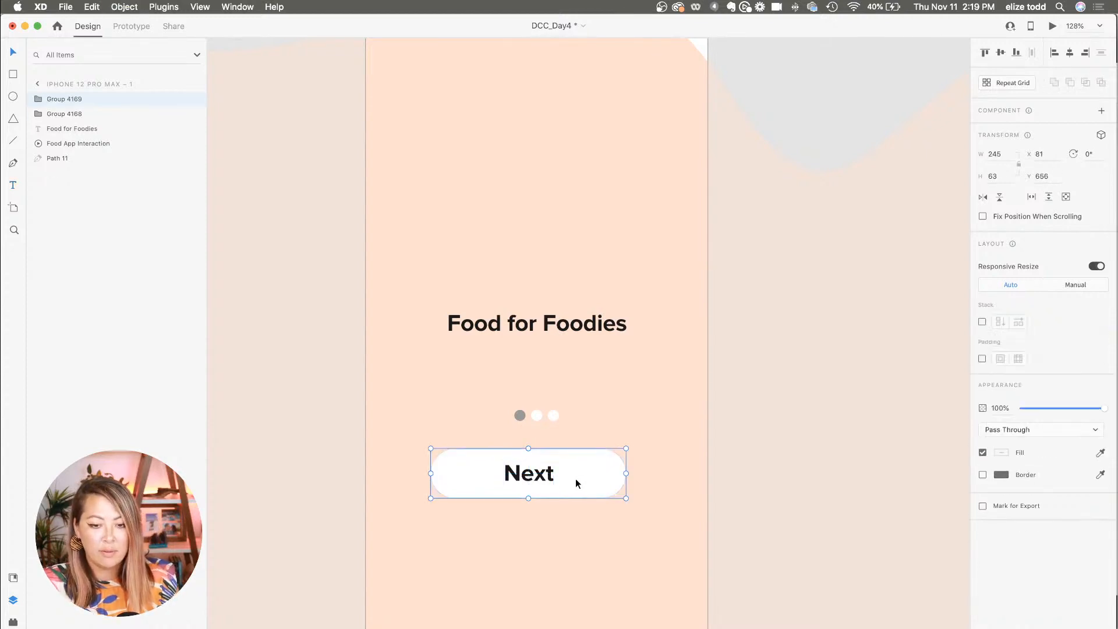
pyautogui.press('super+0')
pyautogui.moveTo(539, 488); pyautogui.dragTo(542, 487)
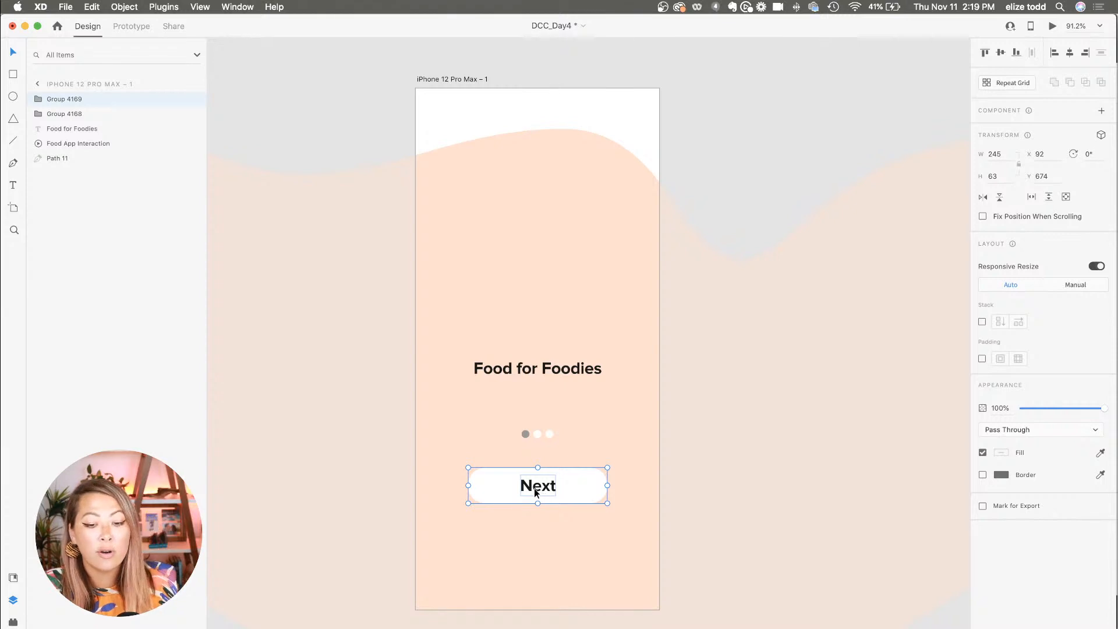
pyautogui.rightClick(533, 490)
pyautogui.click(494, 524)
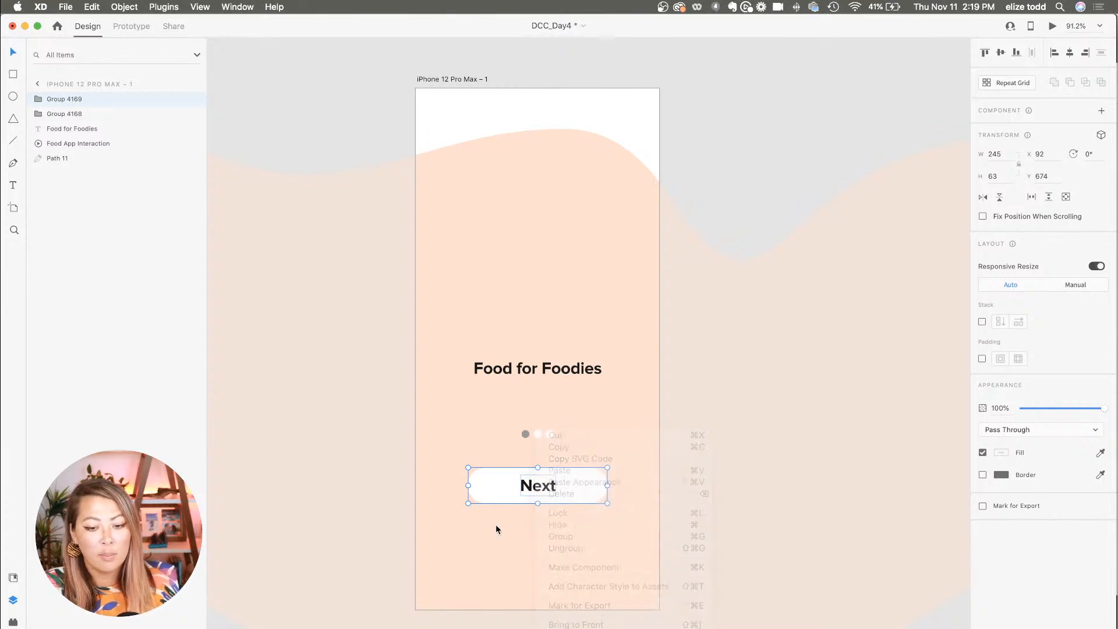
pyautogui.click(494, 525)
pyautogui.rightClick(495, 525)
pyautogui.click(525, 526)
pyautogui.press('super+z')
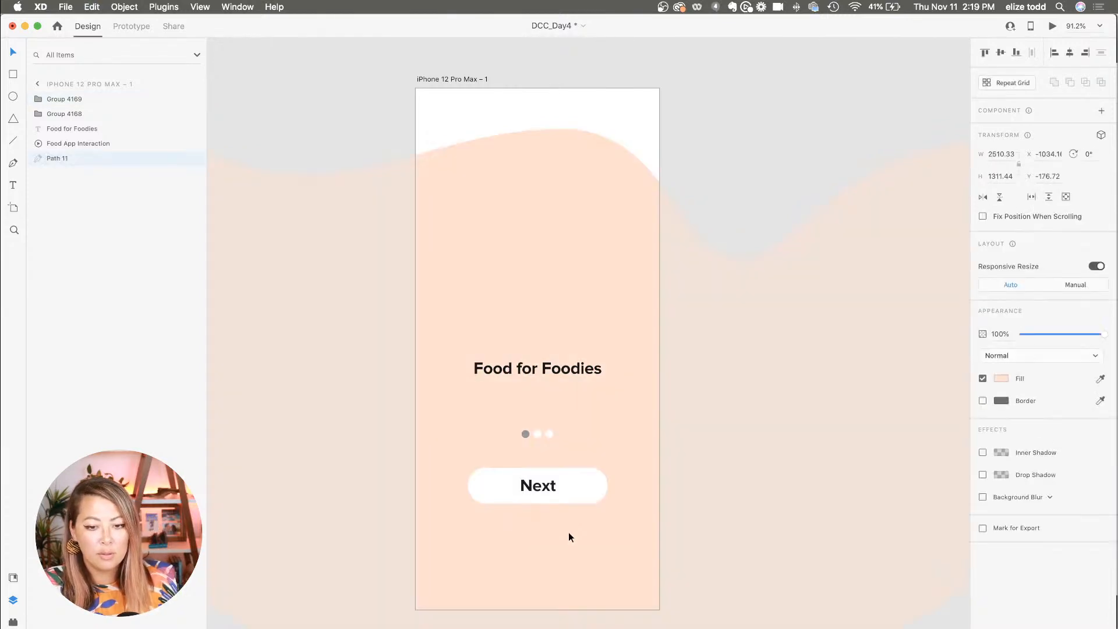
# Add a second "Next" text centered beneath the button in Regular weight at size 22.
pyautogui.click(526, 533)
pyautogui.write('Next')
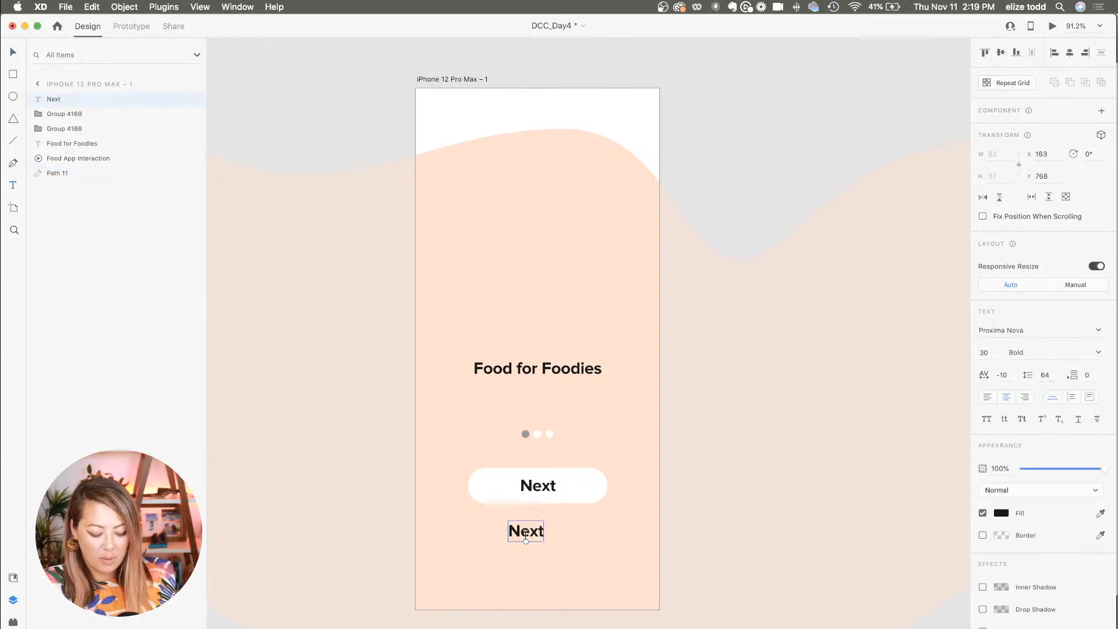
pyautogui.press('super+b')
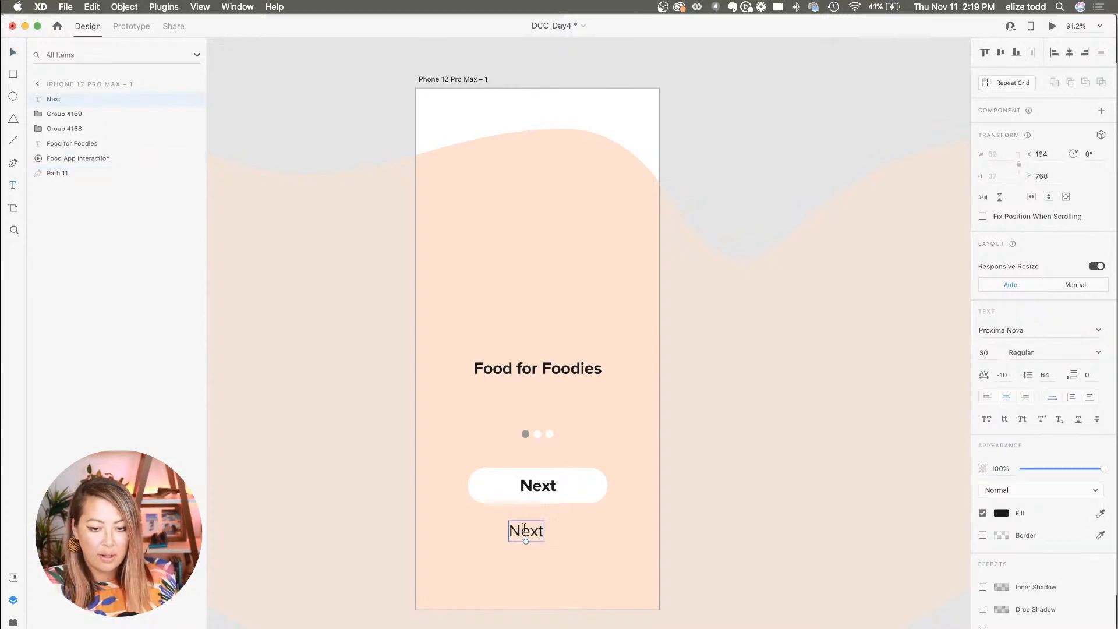
pyautogui.moveTo(525, 542); pyautogui.dragTo(540, 530)
# Preview iPhone 12 Pro Max – 1 to check the food animation with the heading, dots and button.
pyautogui.scroll(-5, 541, 528)
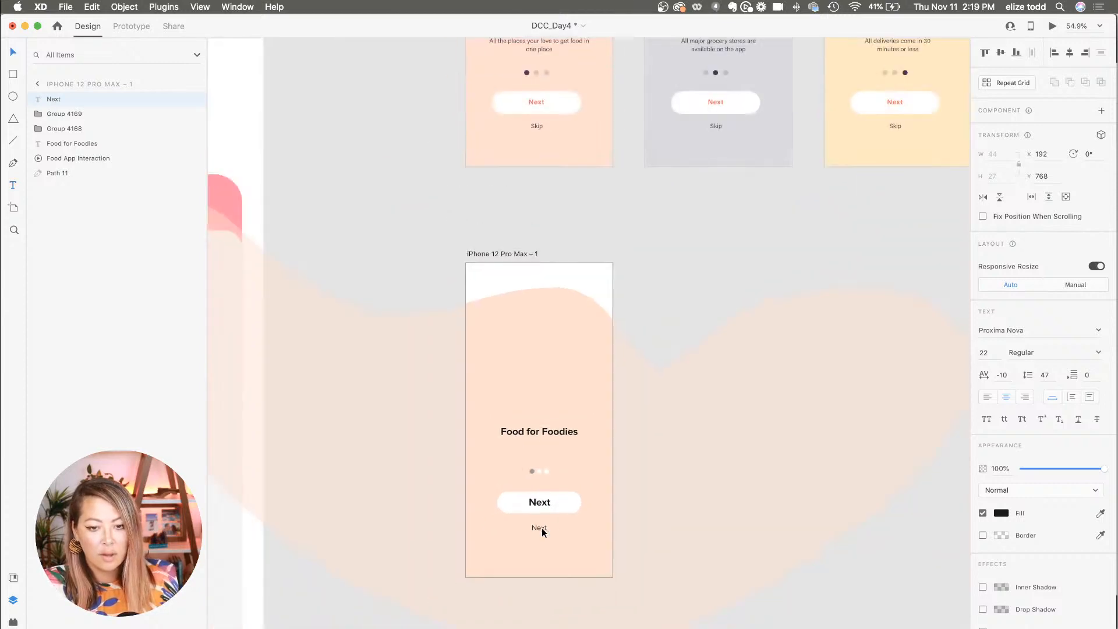
pyautogui.click(487, 255)
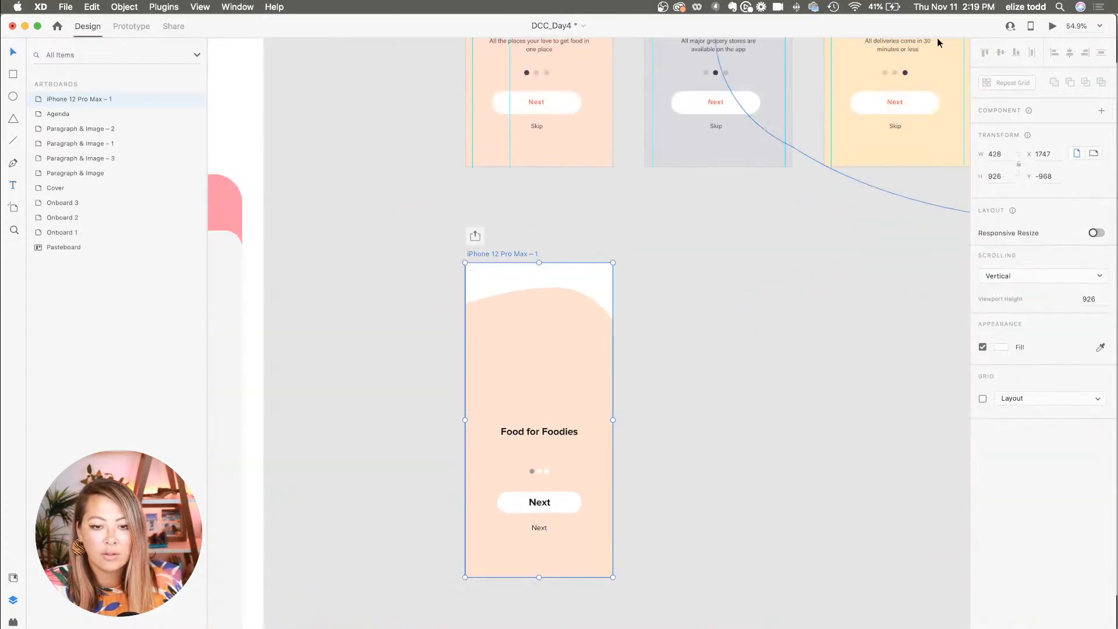
pyautogui.click(1053, 27)
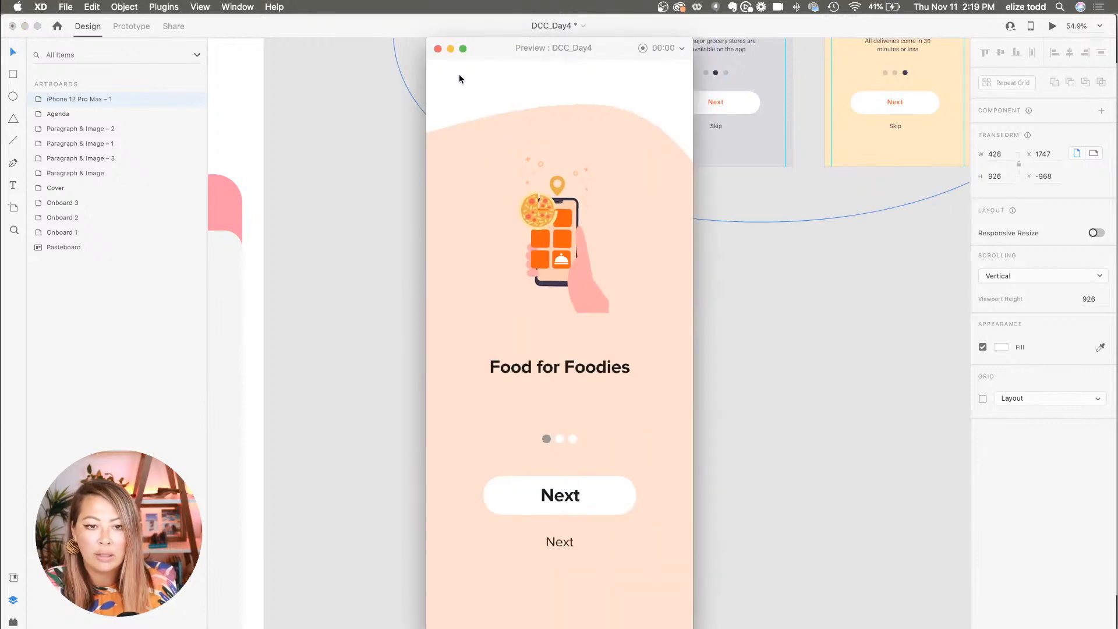
pyautogui.click(437, 49)
# Duplicate the iPhone 12 Pro Max – 1 artboard and place the copy beside the original.
pyautogui.click(380, 223)
pyautogui.scroll(-3, 380, 224)
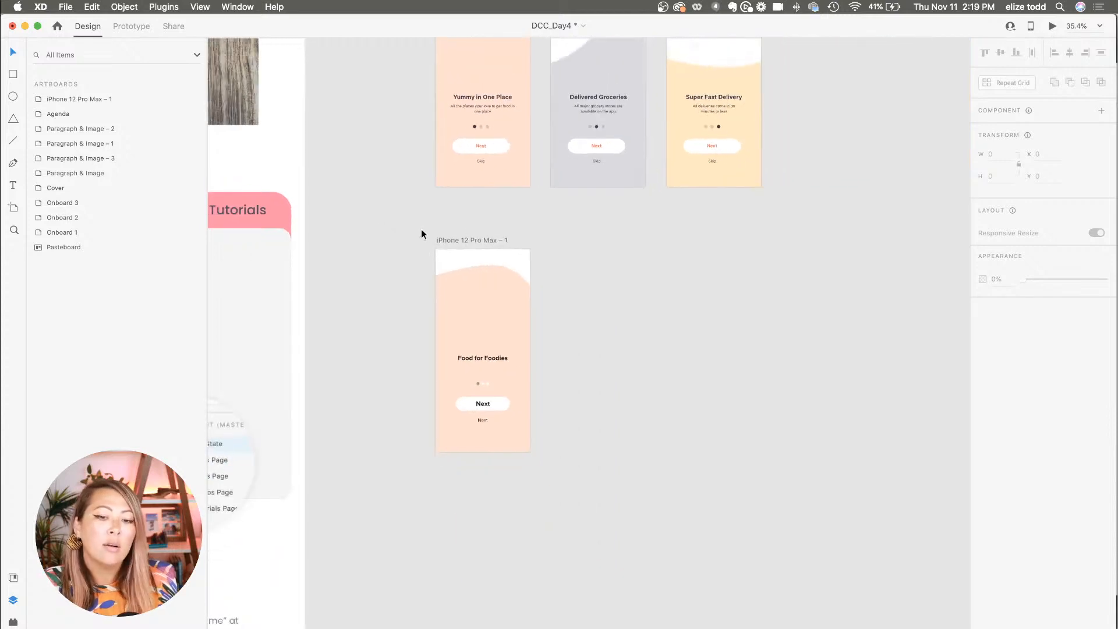
pyautogui.moveTo(454, 244); pyautogui.dragTo(570, 246)
pyautogui.scroll(3, 721, 401)
# Shift the blob shape on iPhone 12 Pro Max – 2 sideways and slightly down so the wave dips within the artboard, at about X -1536, Y -158.
pyautogui.click(555, 281)
pyautogui.scroll(-4, 555, 282)
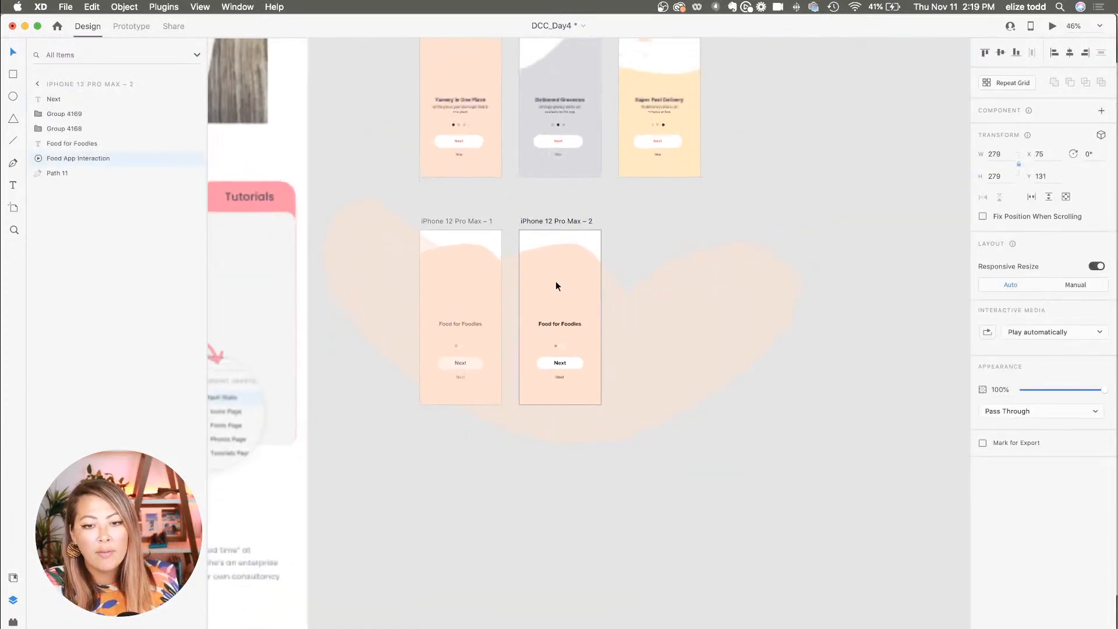
pyautogui.click(613, 303)
pyautogui.moveTo(614, 302); pyautogui.dragTo(522, 295)
pyautogui.scroll(-3, 522, 295)
pyautogui.scroll(3, 521, 294)
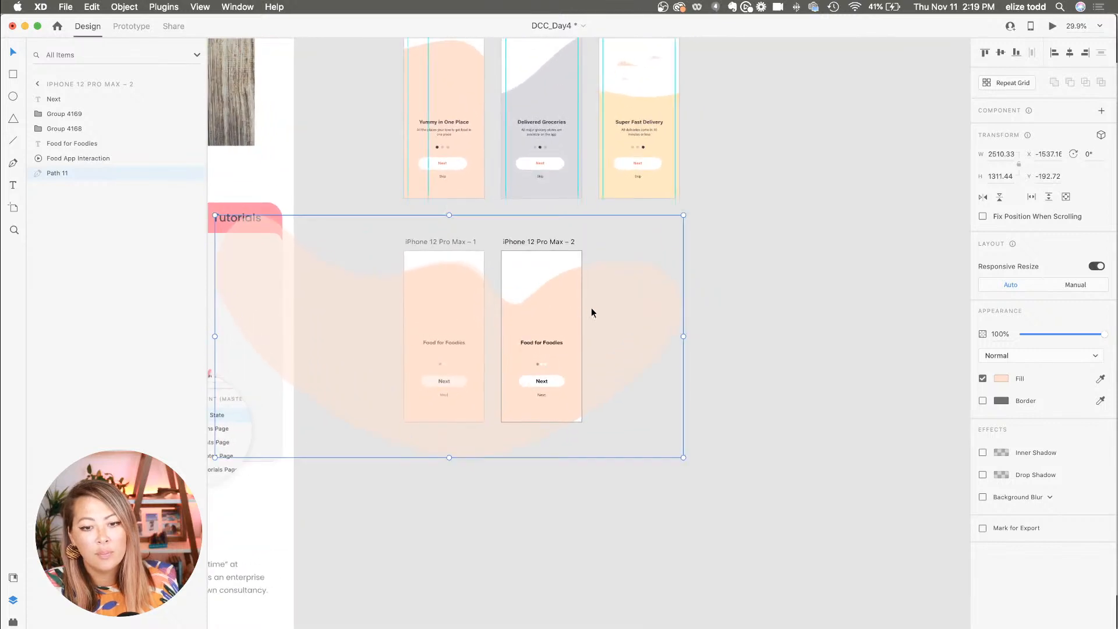
pyautogui.moveTo(596, 307); pyautogui.dragTo(598, 318)
# Fill the blob on iPhone 12 Pro Max – 2 with the saved document color #DBDADF.
pyautogui.click(13, 577)
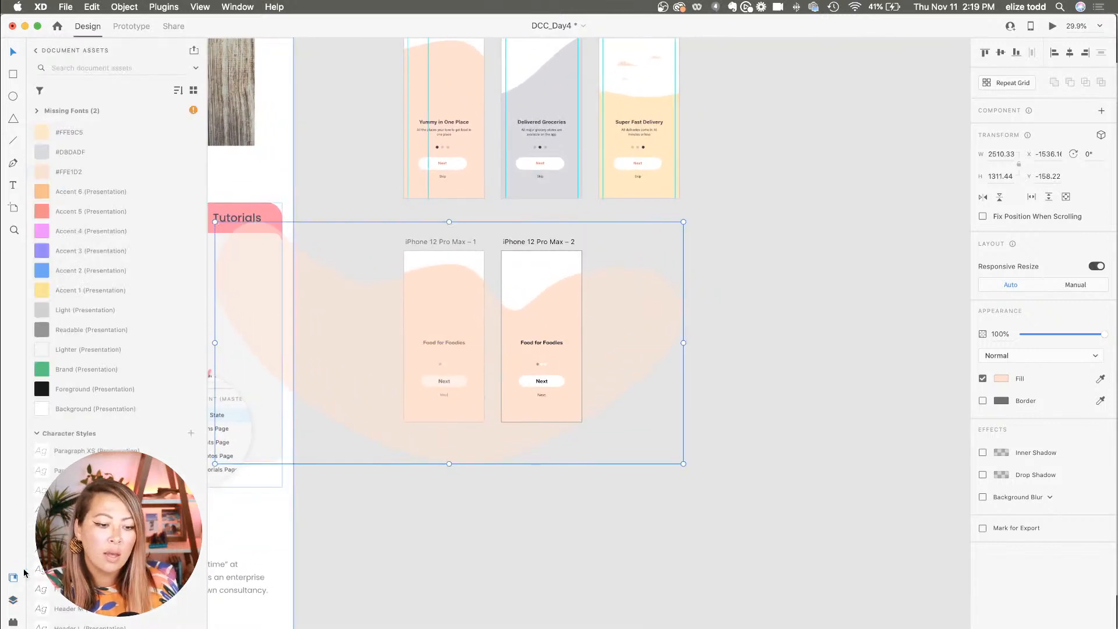
pyautogui.click(120, 153)
pyautogui.click(702, 379)
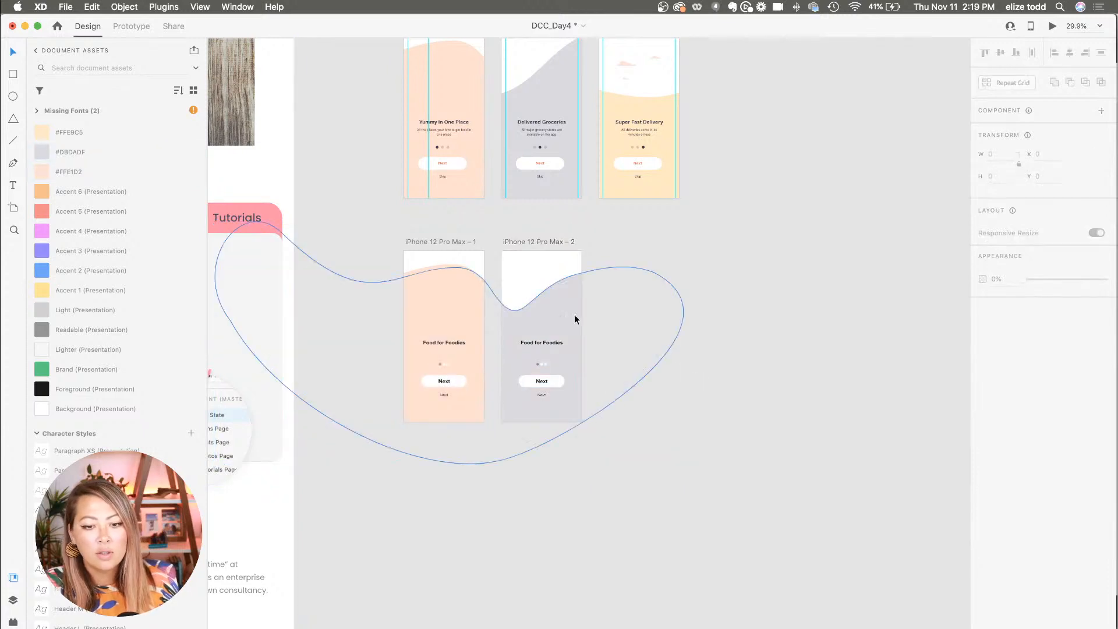
# Replace the food animation on iPhone 12 Pro Max – 2 with the groceries animation from Onboard 2.
pyautogui.scroll(3, 574, 314)
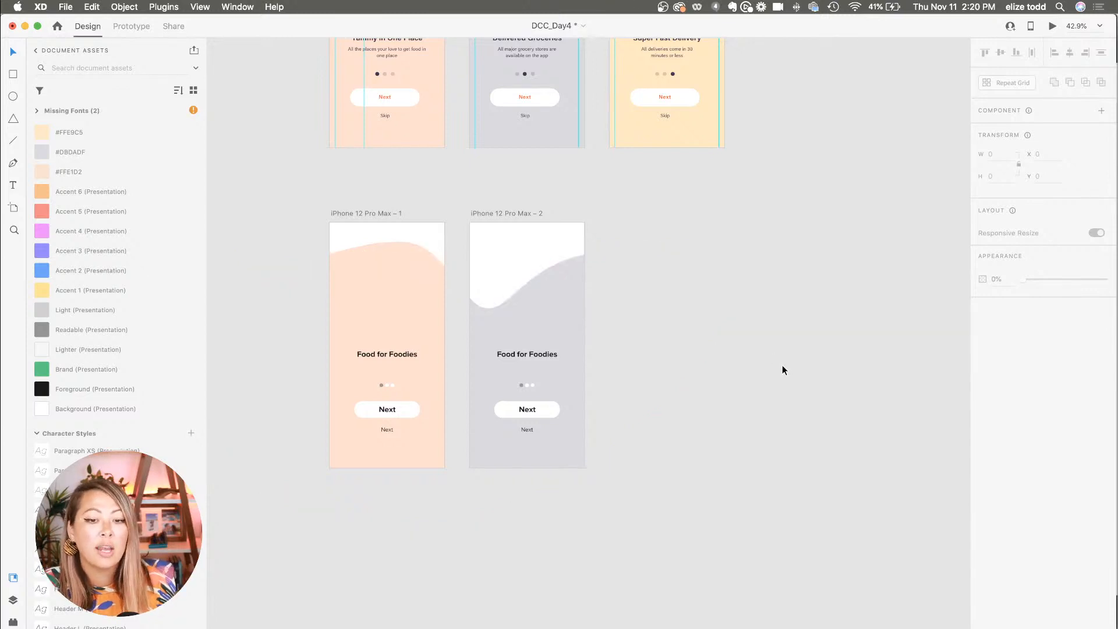
pyautogui.scroll(2, 518, 358)
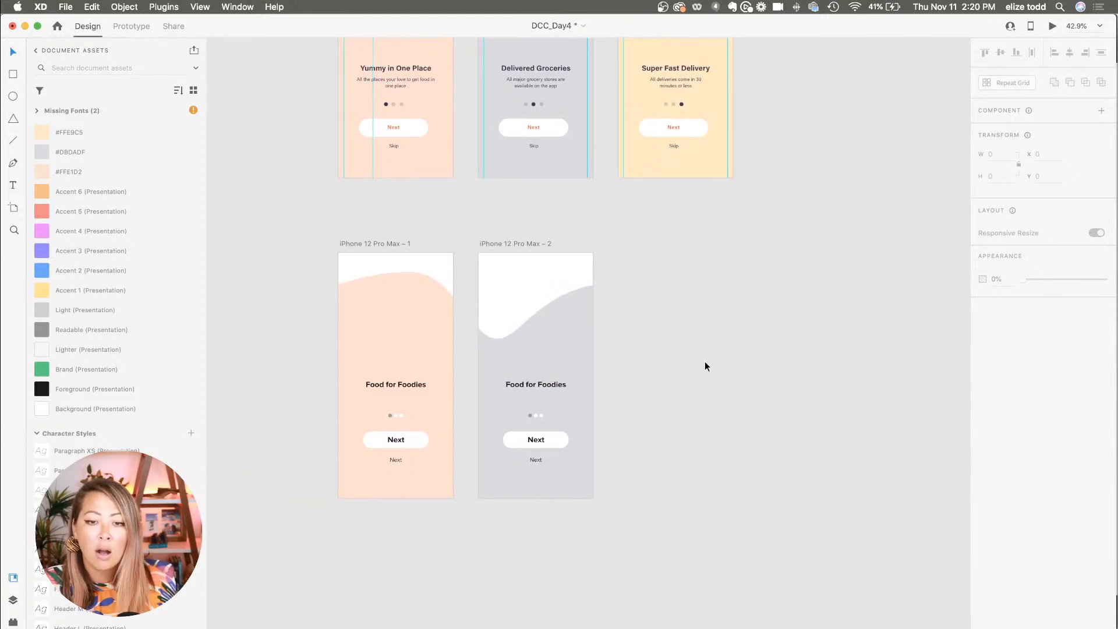
pyautogui.scroll(-2, 705, 366)
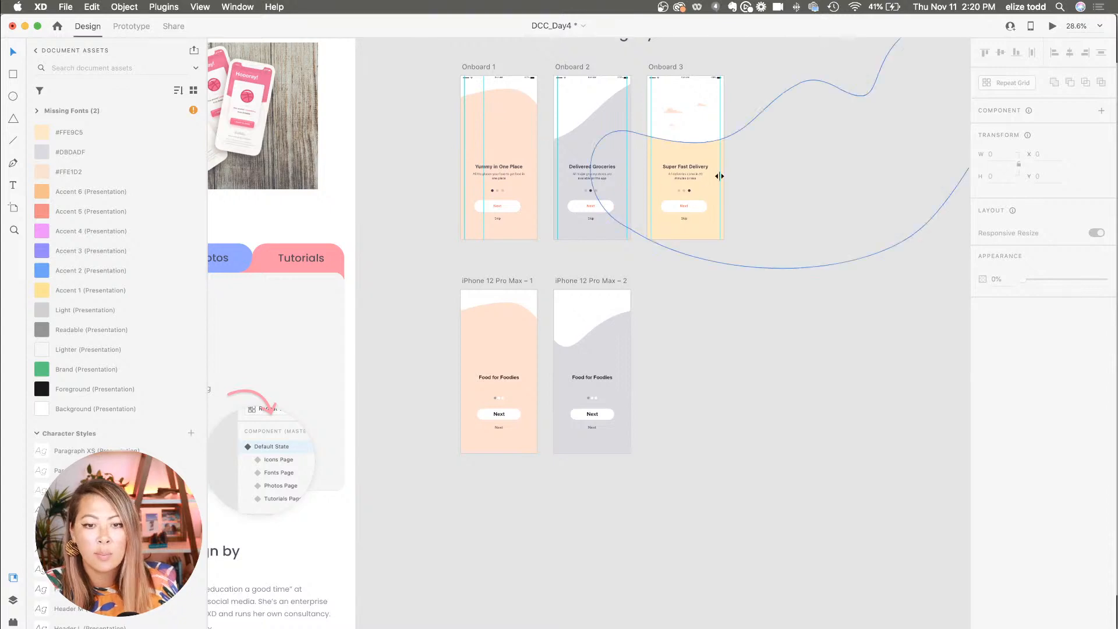
pyautogui.scroll(3, 546, 411)
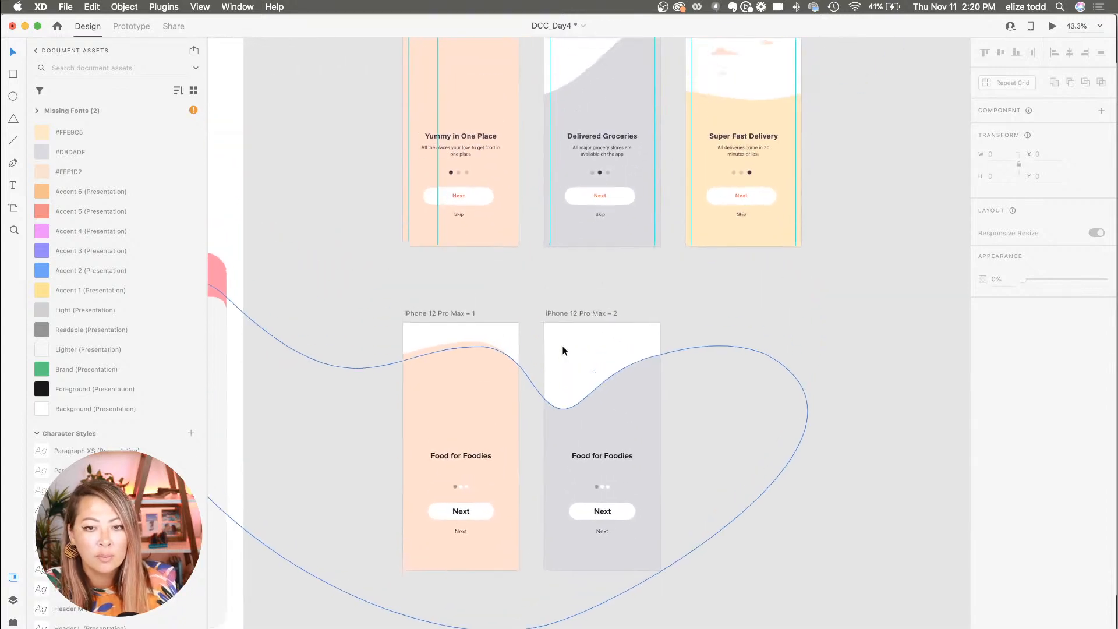
pyautogui.moveTo(611, 107); pyautogui.dragTo(578, 394)
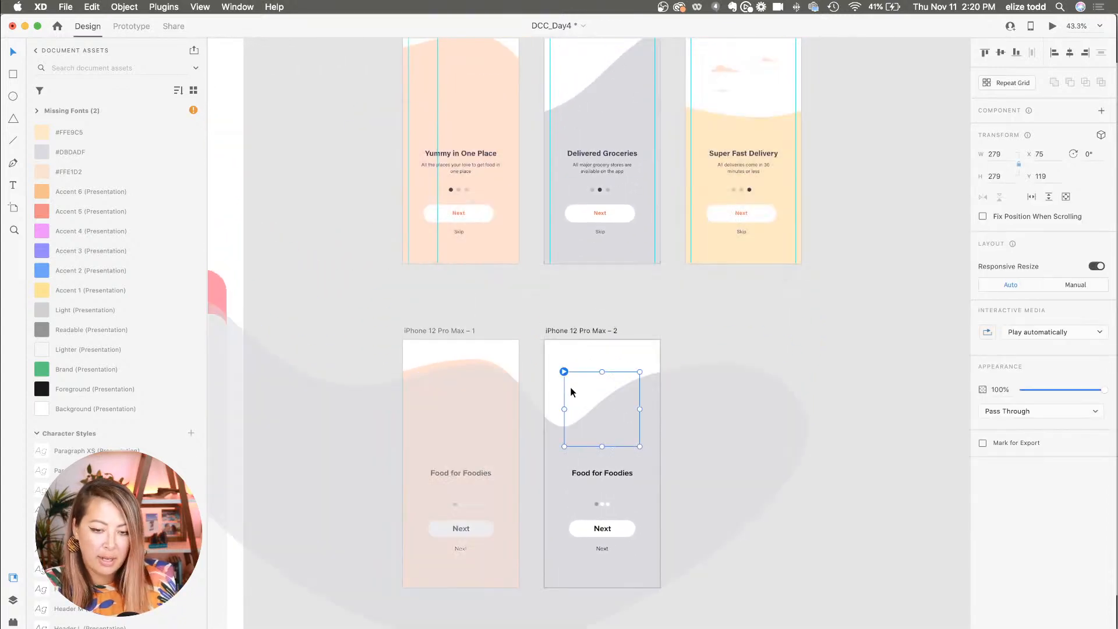
pyautogui.press('super+z')
pyautogui.press('super+z')
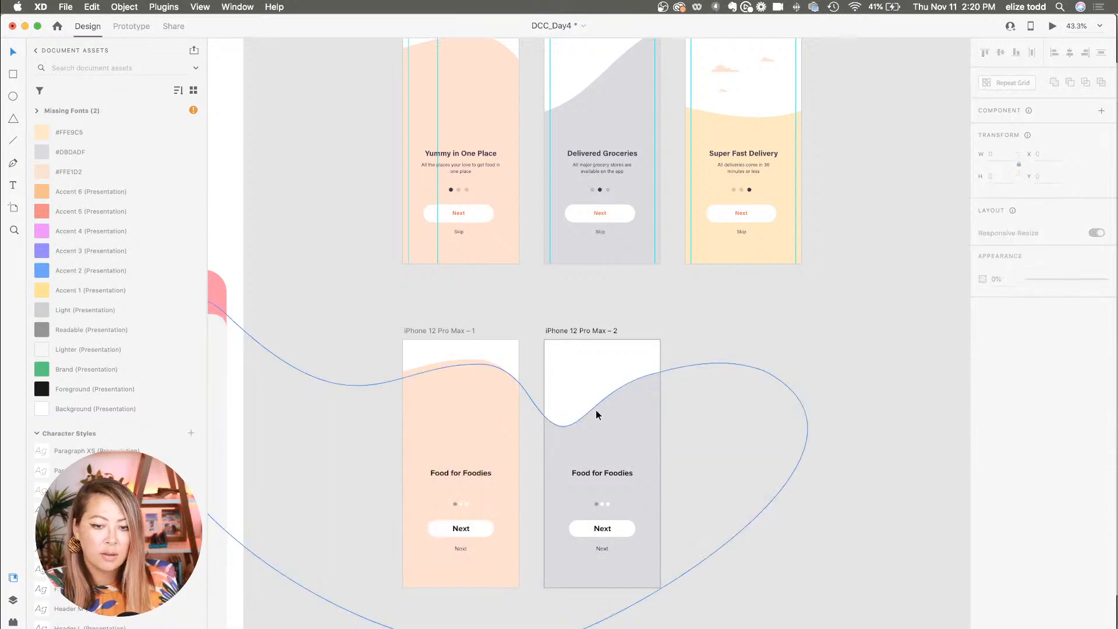
pyautogui.press('super+v')
# Preview iPhone 12 Pro Max – 2 to check the groceries animation over the grey blob.
pyautogui.click(583, 319)
pyautogui.click(567, 330)
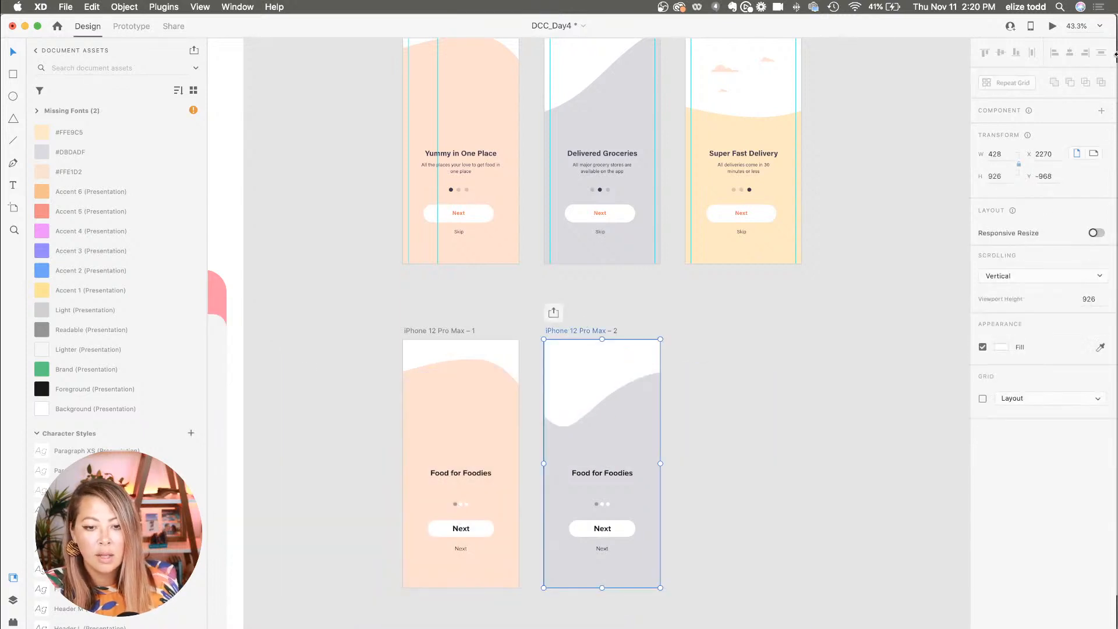
pyautogui.click(1052, 26)
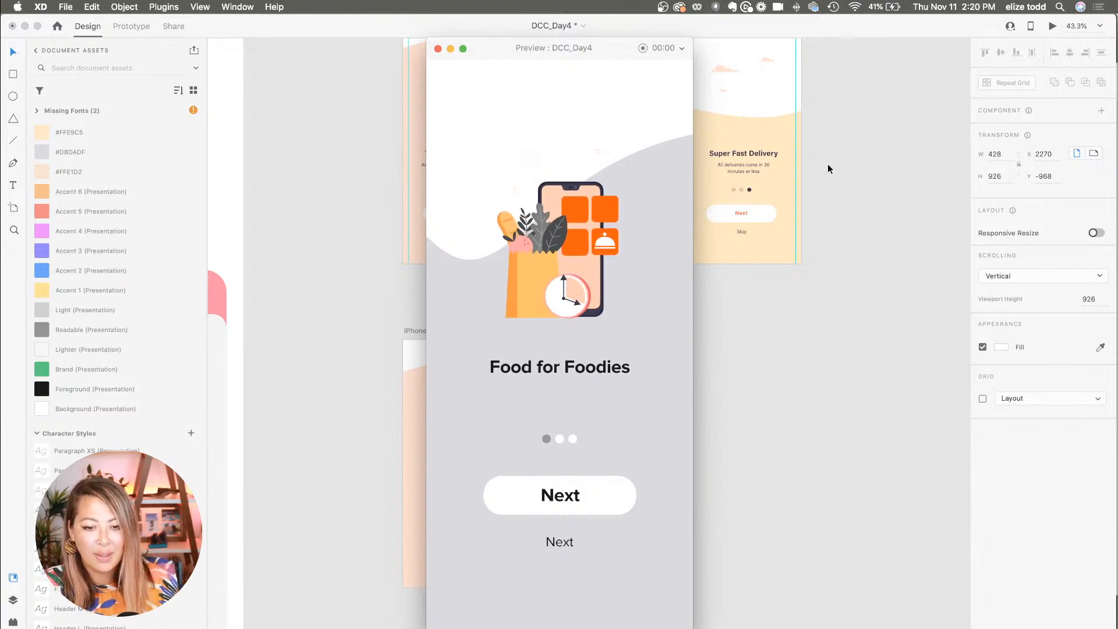
# Link the larger Next button on iPhone 12 Pro Max – 1 to the iPhone 12 Pro Max – 2 artboard as a prototype interaction.
pyautogui.click(437, 48)
pyautogui.click(496, 314)
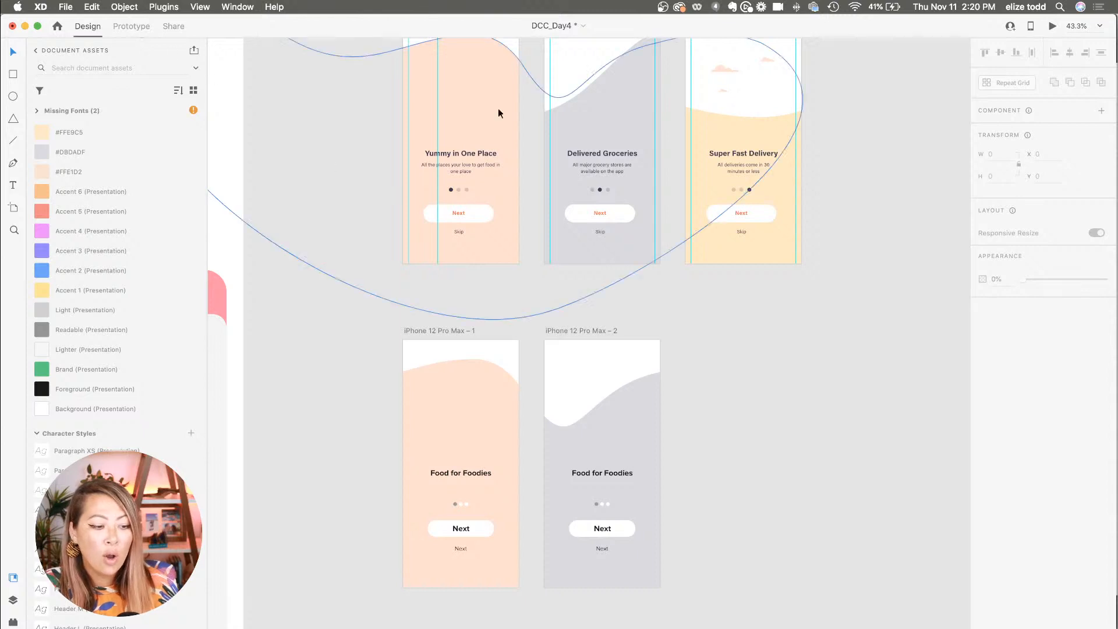
pyautogui.click(130, 27)
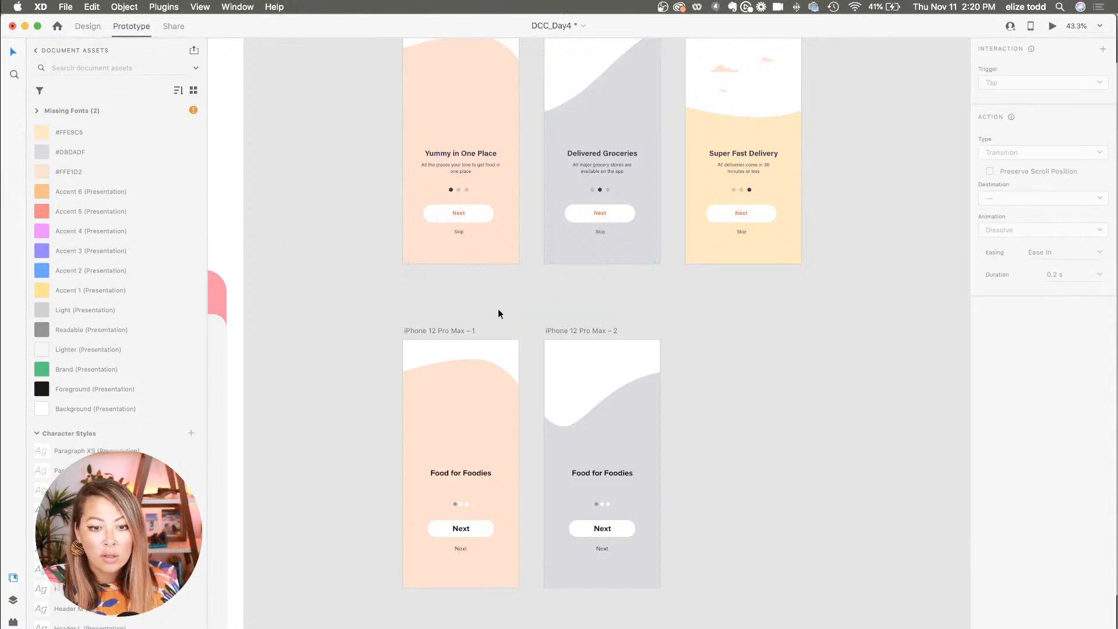
pyautogui.click(492, 527)
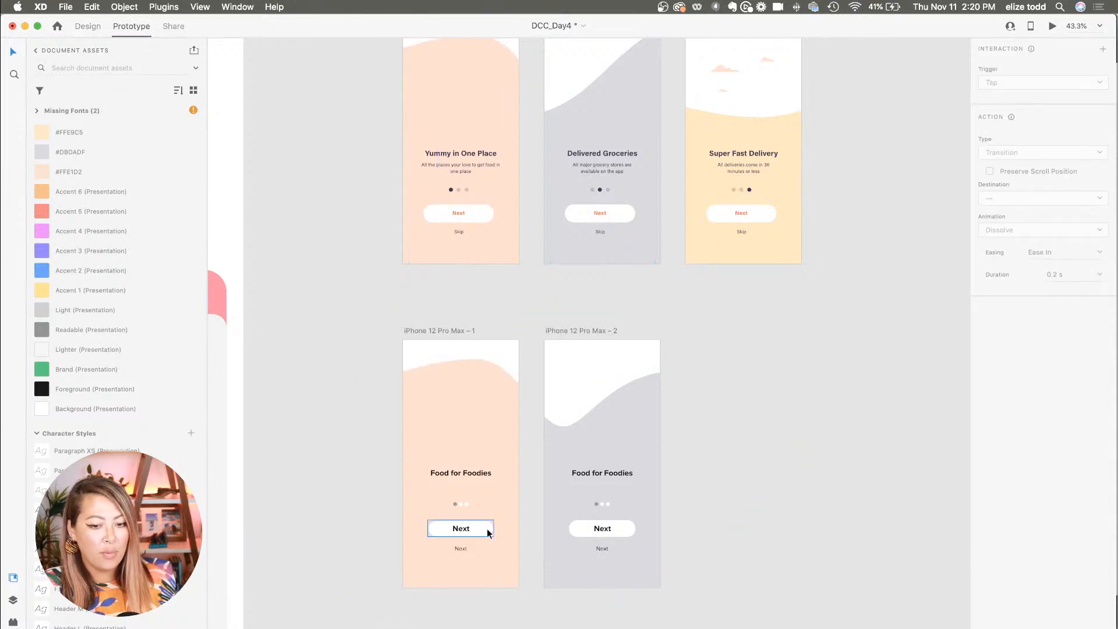
pyautogui.click(487, 529)
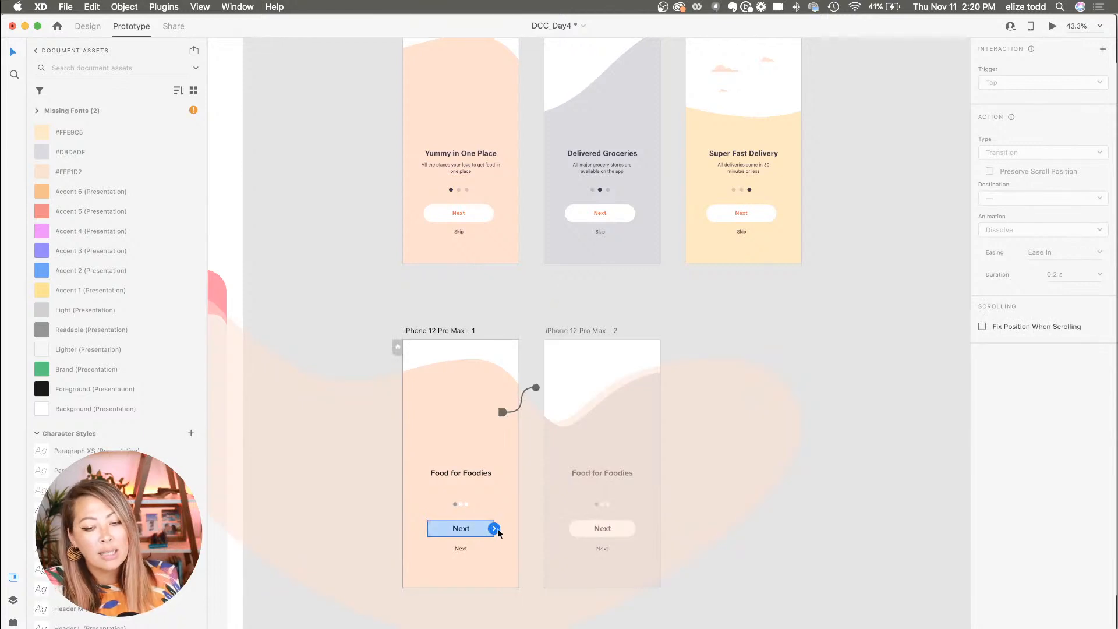
pyautogui.moveTo(494, 528); pyautogui.dragTo(595, 370)
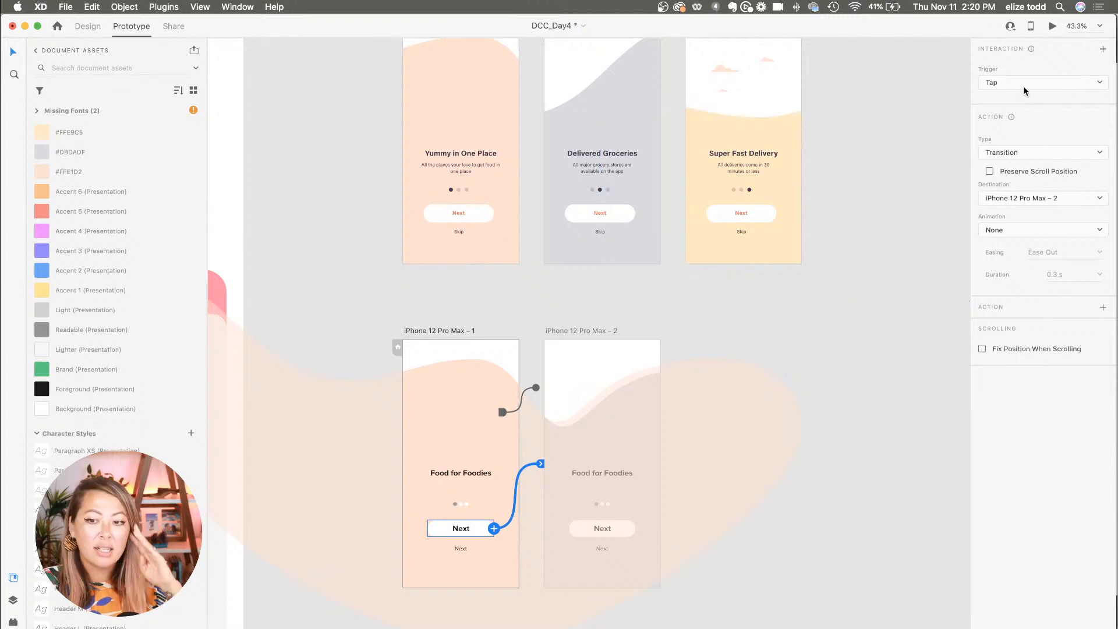
# Set the Next button interaction's action type to Auto-Animate.
pyautogui.click(1018, 154)
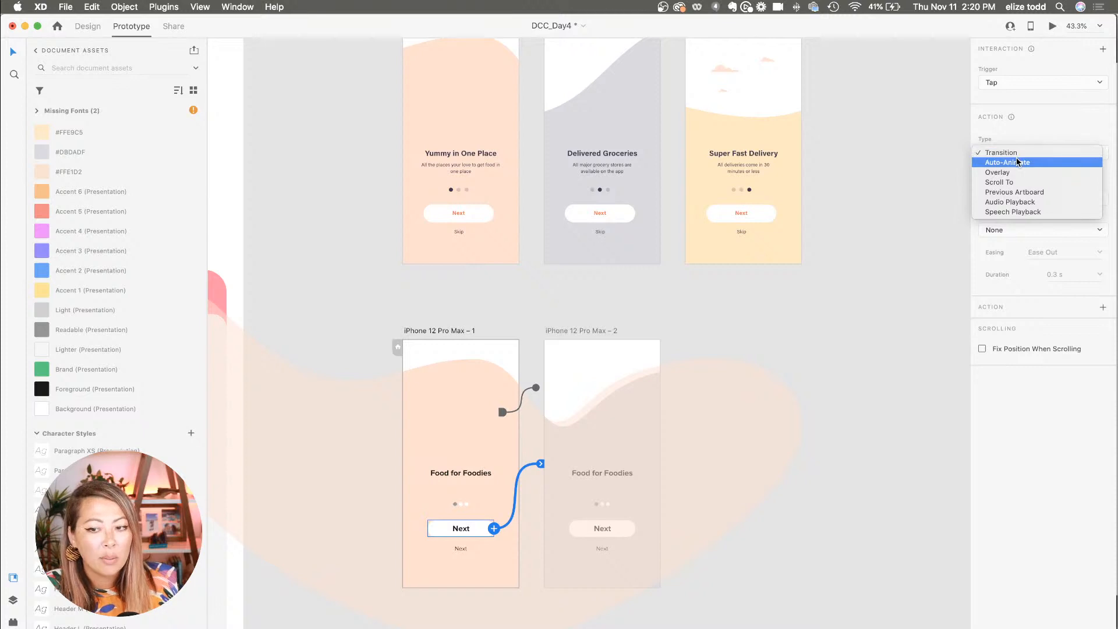
pyautogui.click(1017, 162)
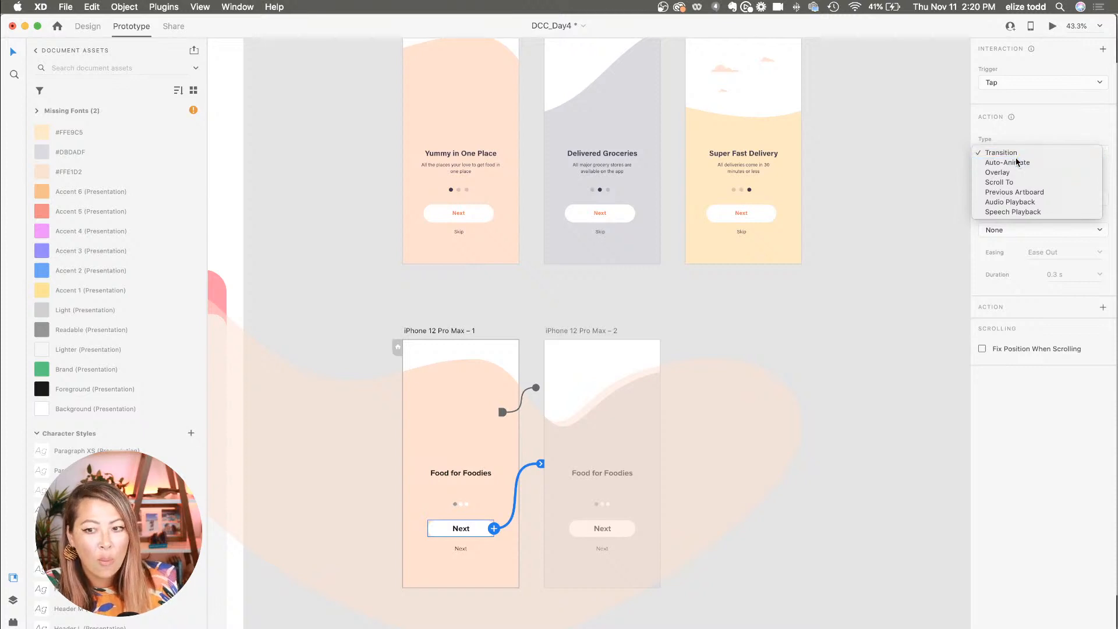
pyautogui.click(489, 329)
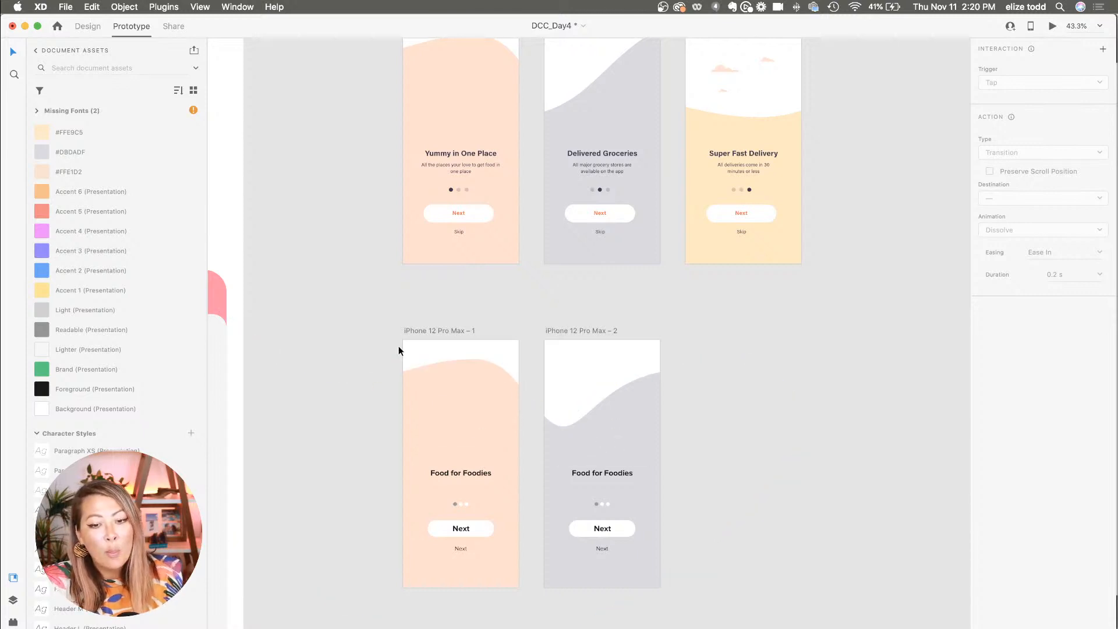
# Preview the prototype from iPhone 12 Pro Max – 1 and test the Next button's transition to the grey screen.
pyautogui.click(434, 330)
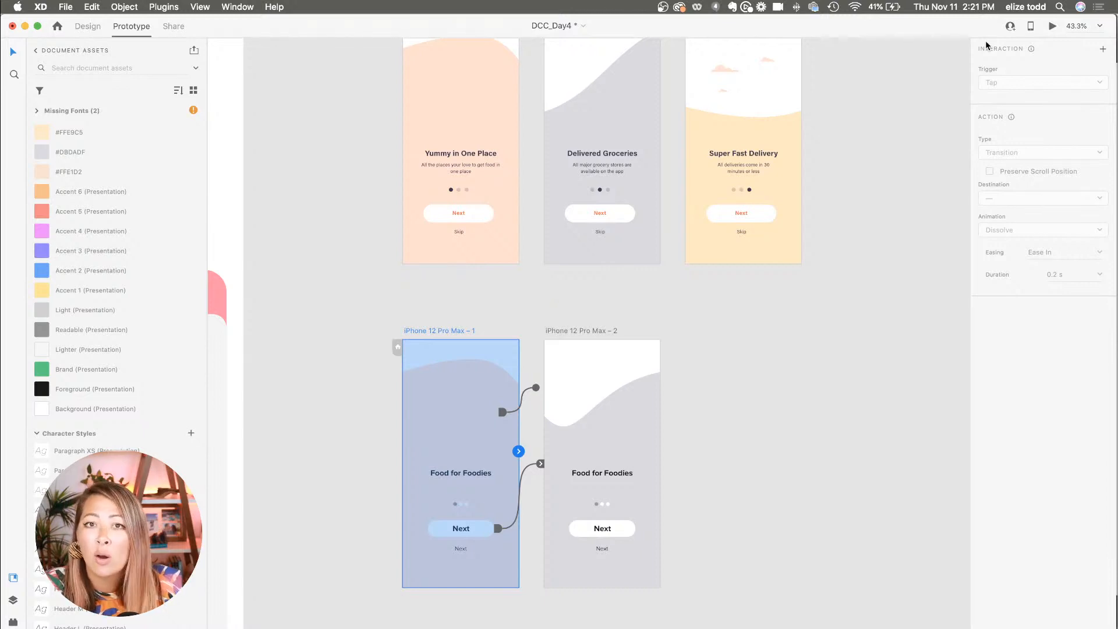
pyautogui.click(1052, 26)
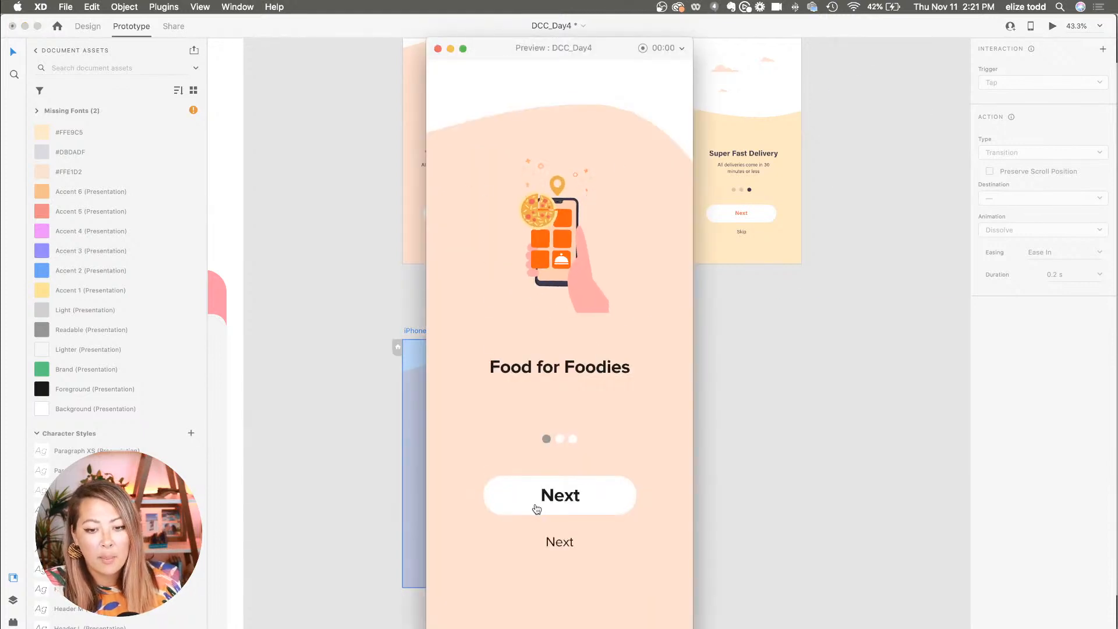
pyautogui.click(561, 507)
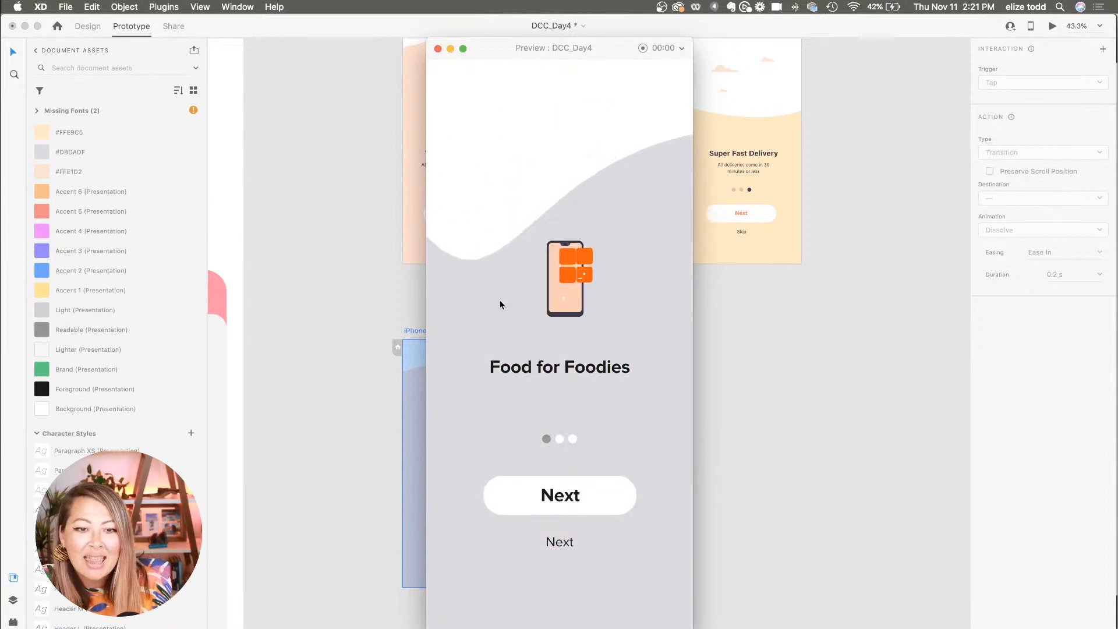
pyautogui.click(438, 49)
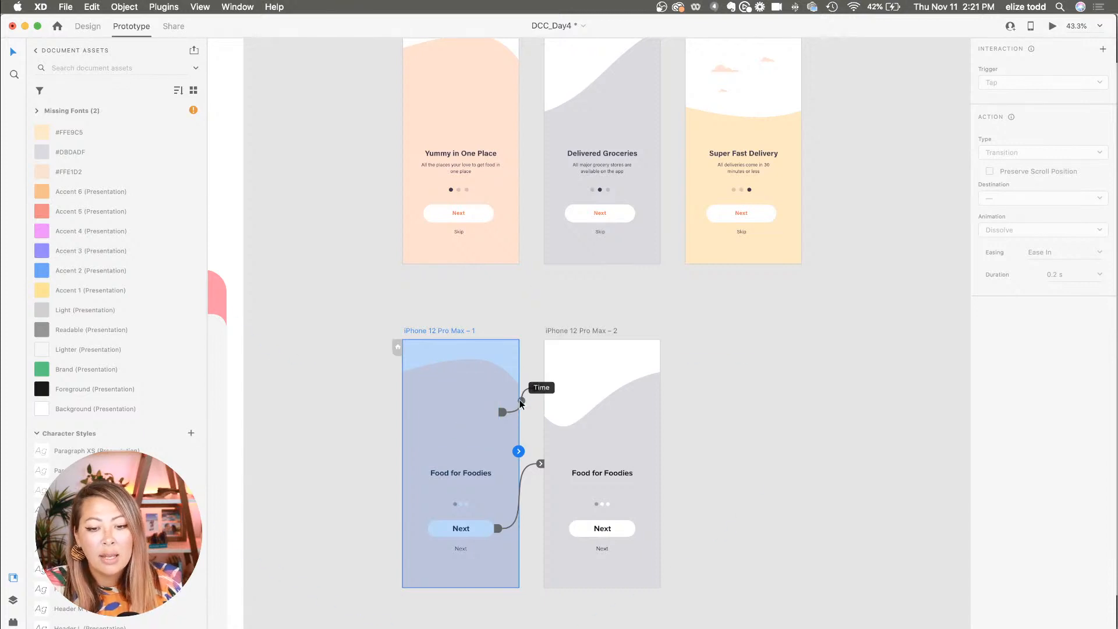
# Compare the blob's layer name on iPhone 12 Pro Max – 1 and iPhone 12 Pro Max – 2.
pyautogui.click(500, 402)
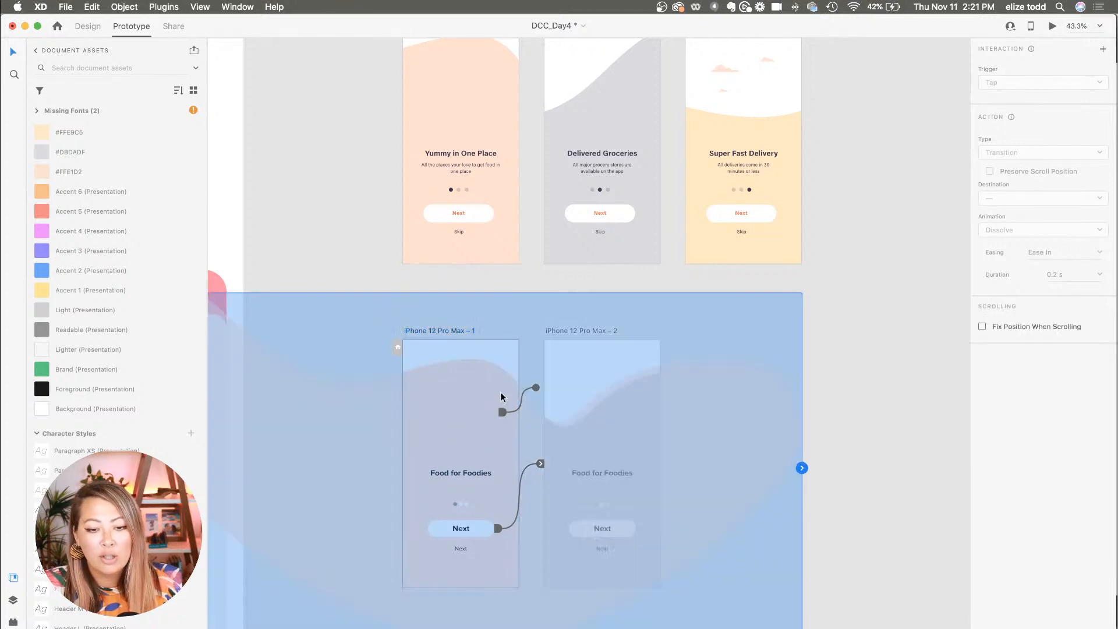
pyautogui.click(12, 597)
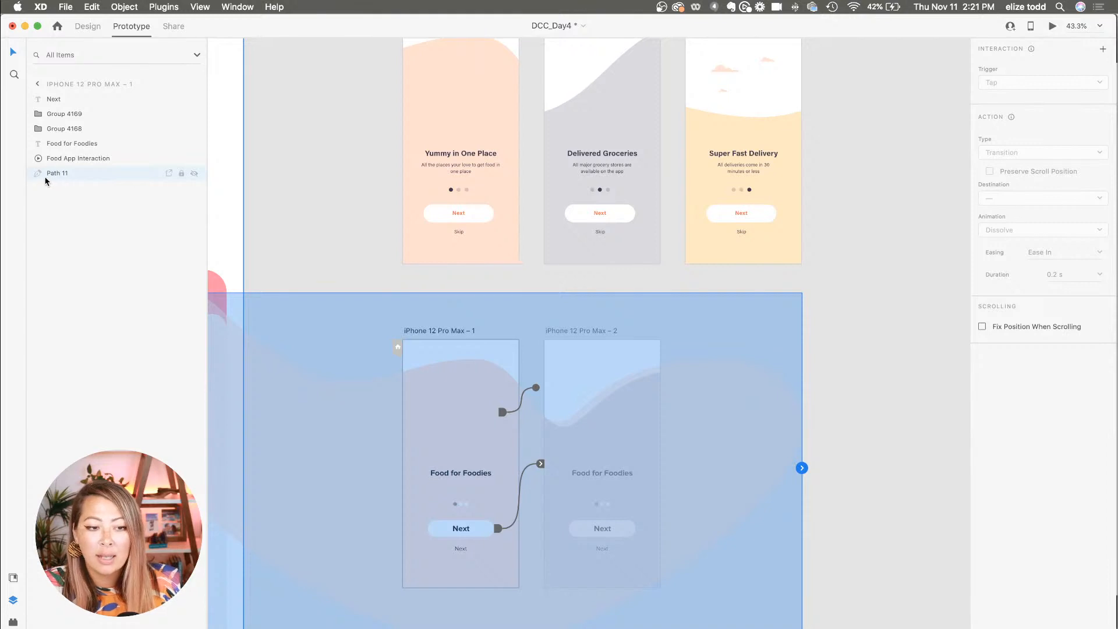
pyautogui.click(375, 266)
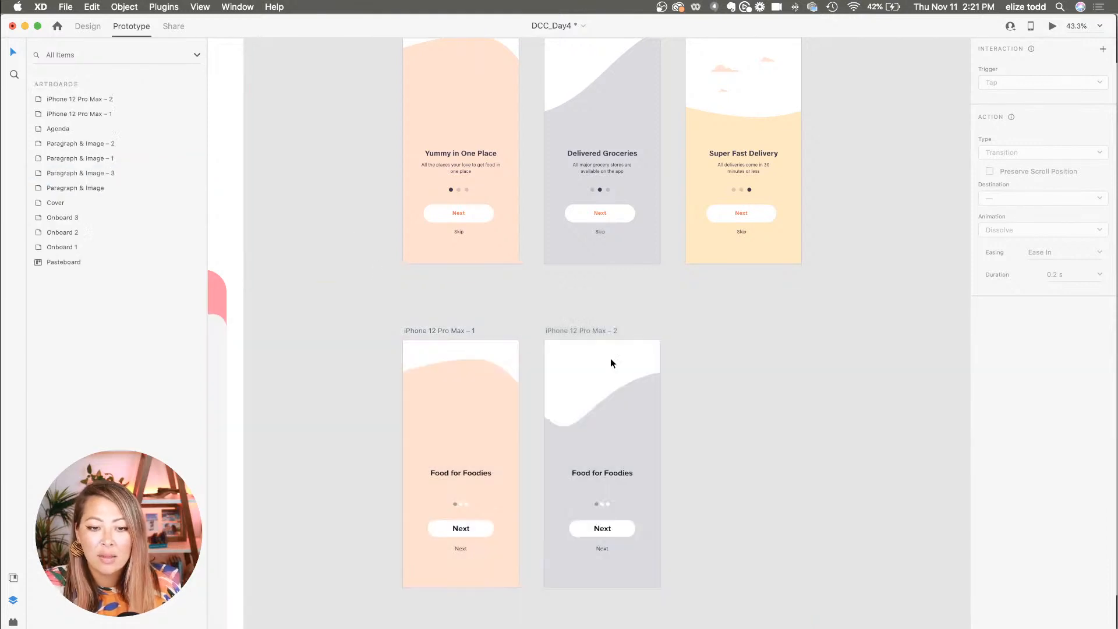
pyautogui.click(656, 407)
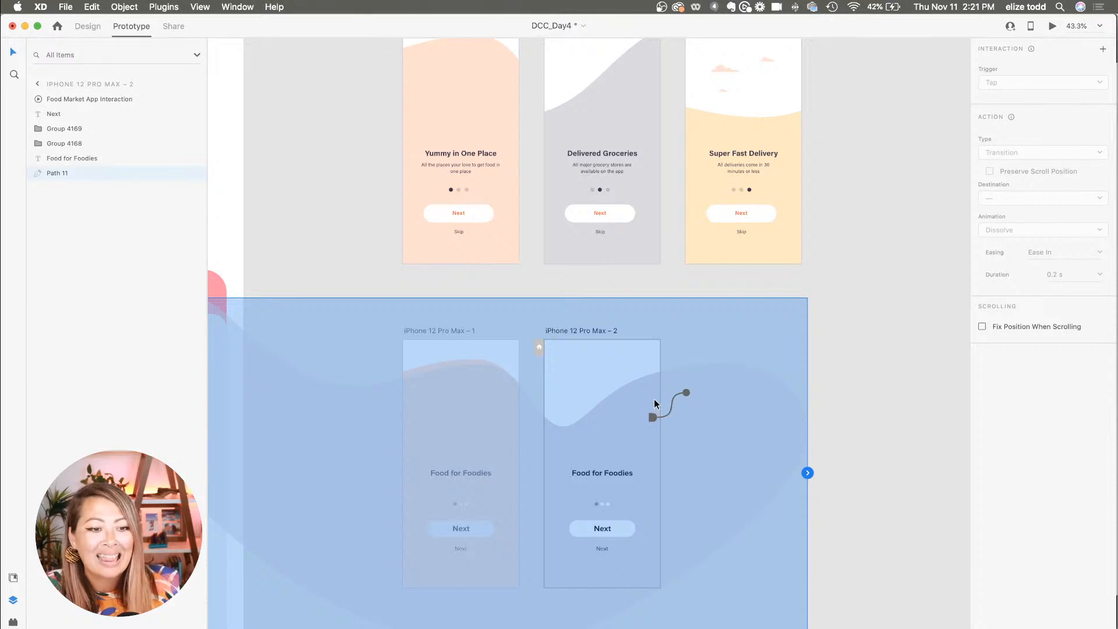
pyautogui.click(587, 288)
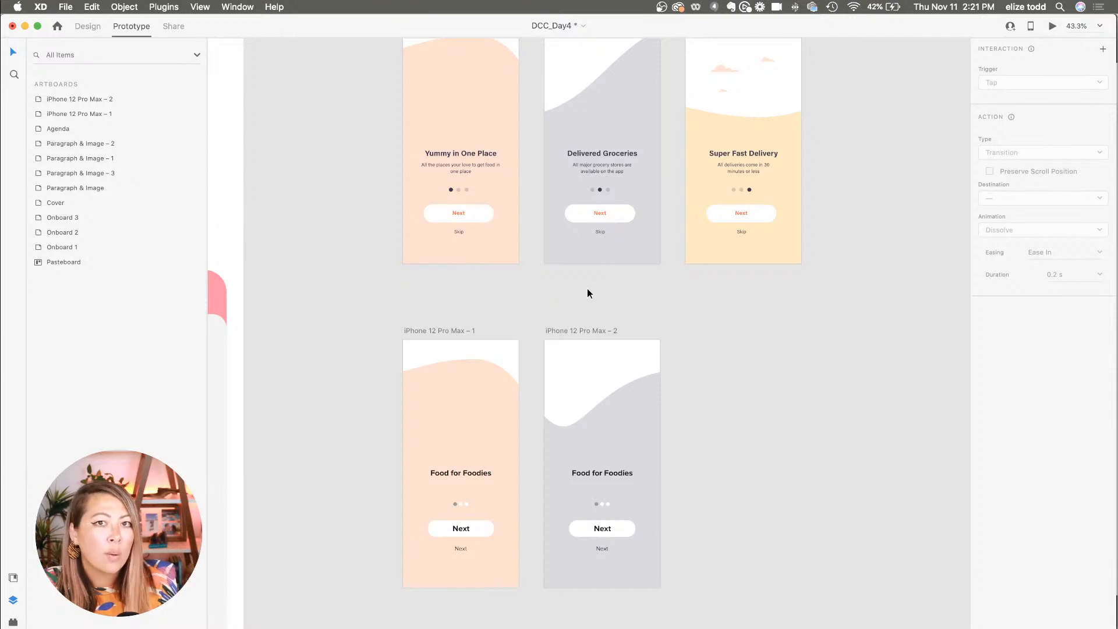
# Preview iPhone 12 Pro Max – 1 again and follow its Next button to recheck the blob's auto-animated change.
pyautogui.click(434, 330)
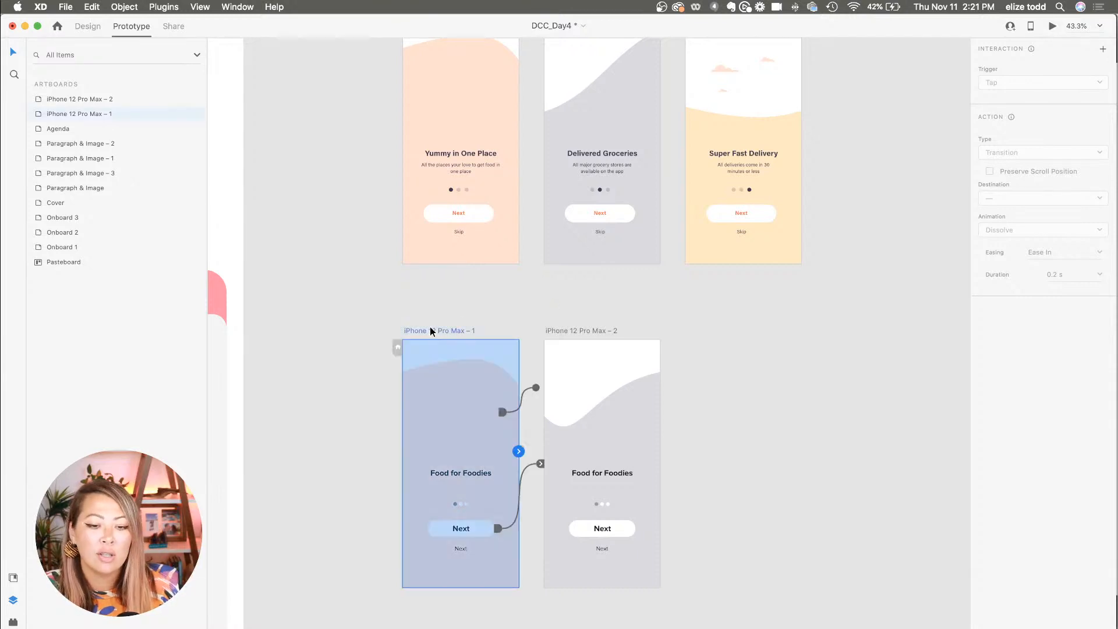
pyautogui.click(1051, 26)
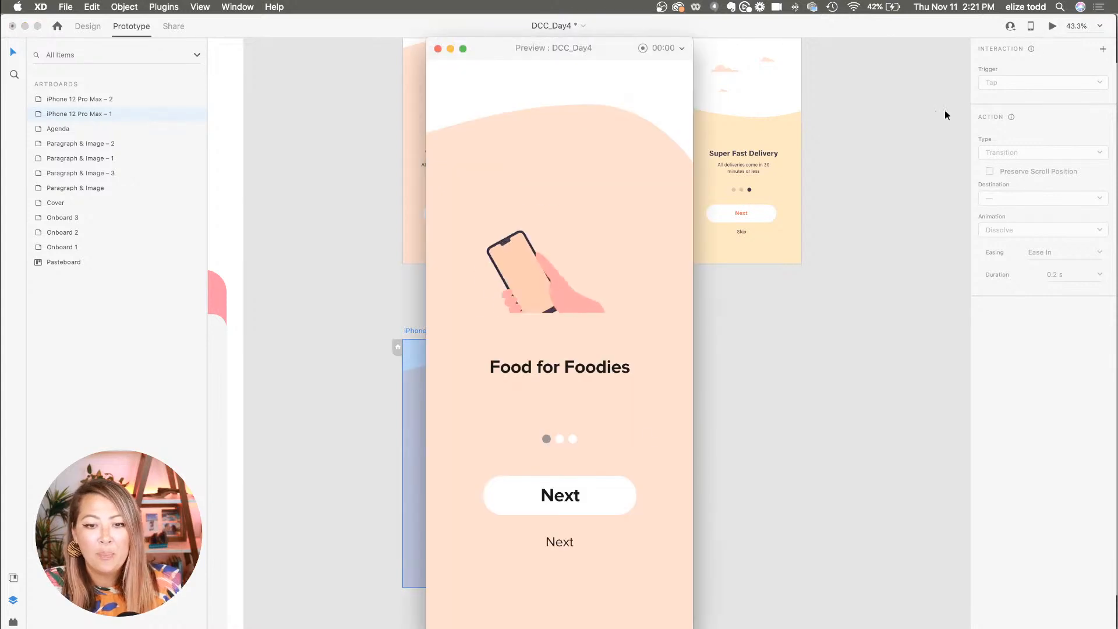
pyautogui.click(558, 501)
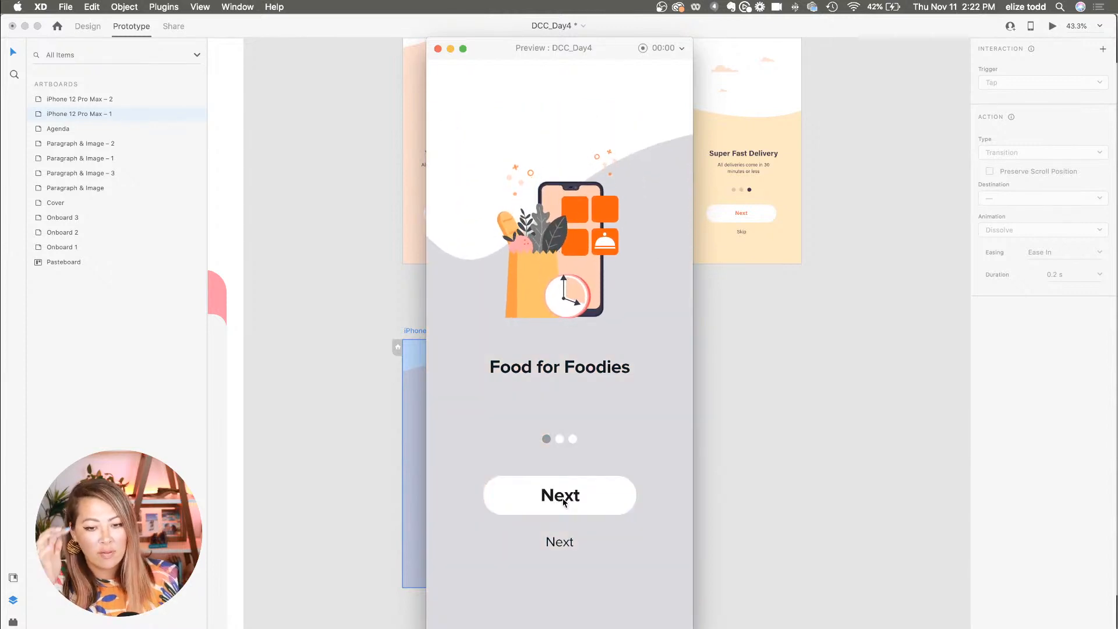
pyautogui.click(438, 48)
# Duplicate iPhone 12 Pro Max – 2 beside the original and remove the groceries animation from the copy.
pyautogui.scroll(-5, 665, 291)
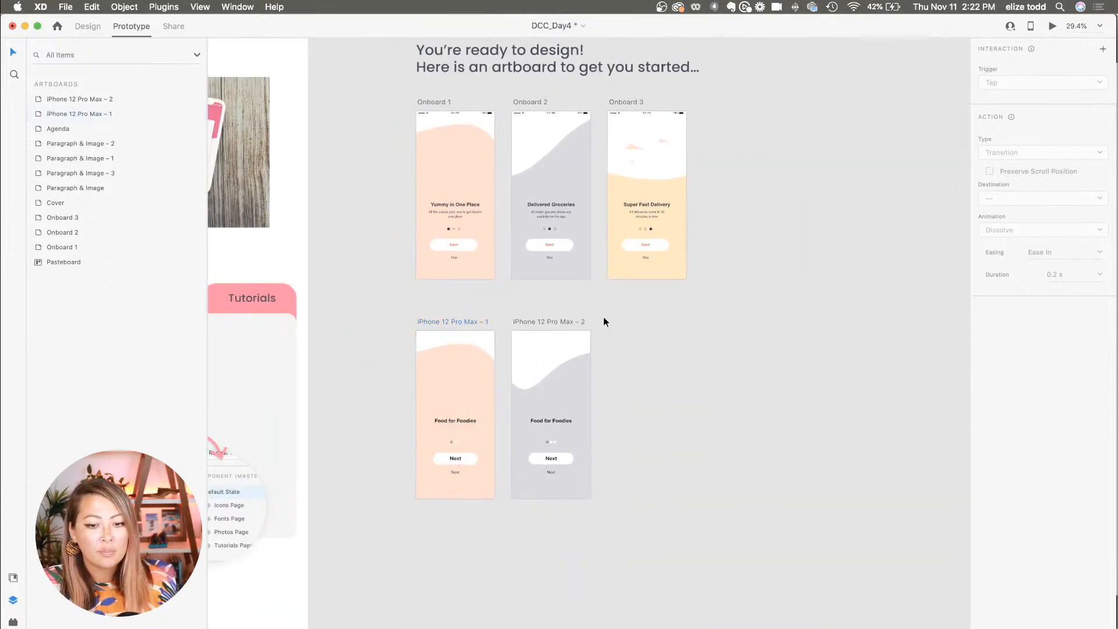
pyautogui.keyDown('alt'); pyautogui.moveTo(534, 320); pyautogui.dragTo(636, 320); pyautogui.keyUp('alt')
pyautogui.click(666, 387)
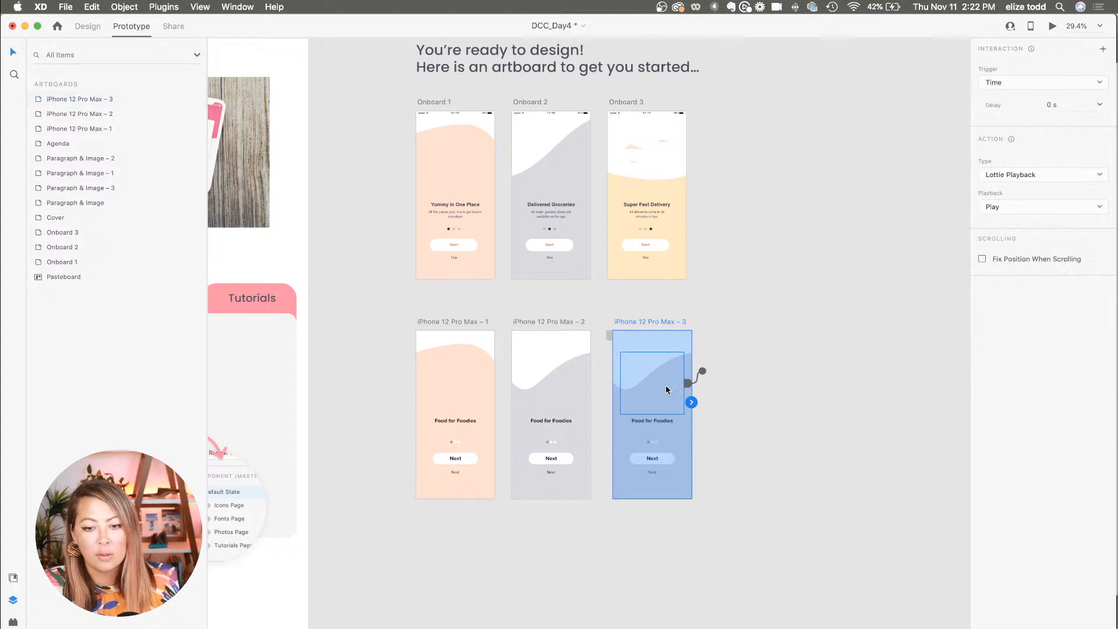
pyautogui.click(87, 25)
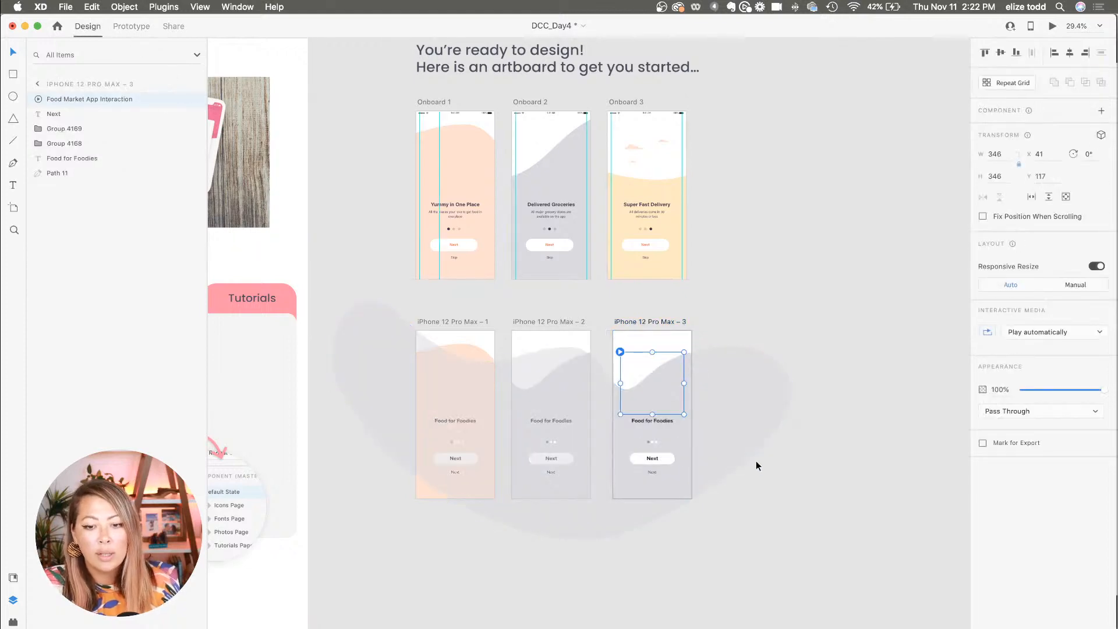
# Shift the blob on iPhone 12 Pro Max – 3 sideways to about X -1926 and fill it with the saved document color #FFE9C5.
pyautogui.keyDown('shift'); pyautogui.moveTo(722, 447); pyautogui.dragTo(652, 447); pyautogui.keyUp('shift')
pyautogui.click(864, 365)
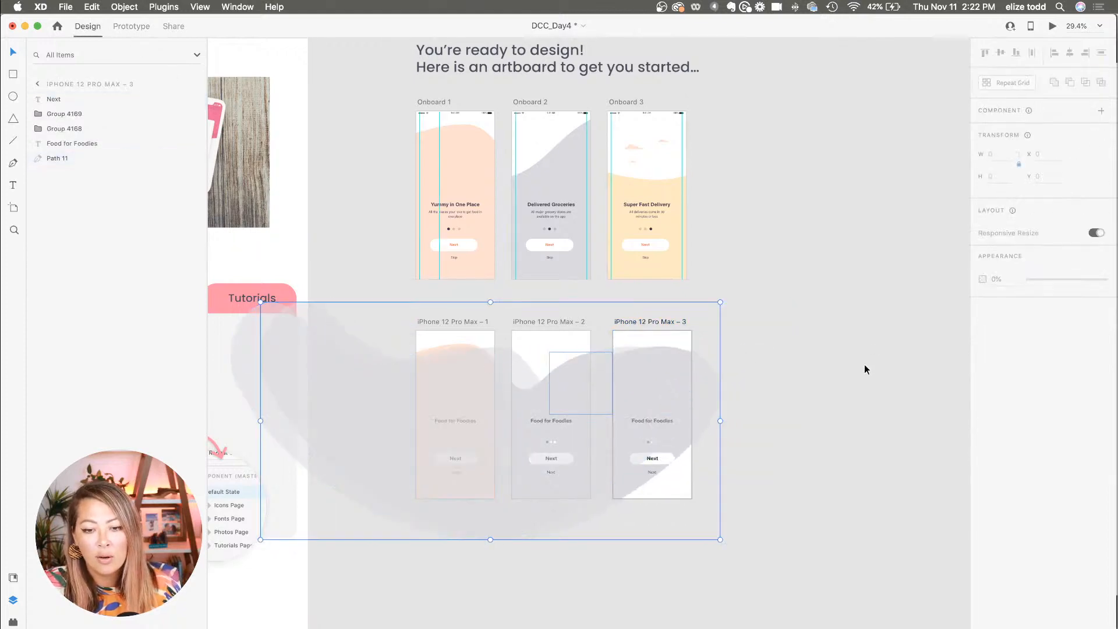
pyautogui.click(671, 378)
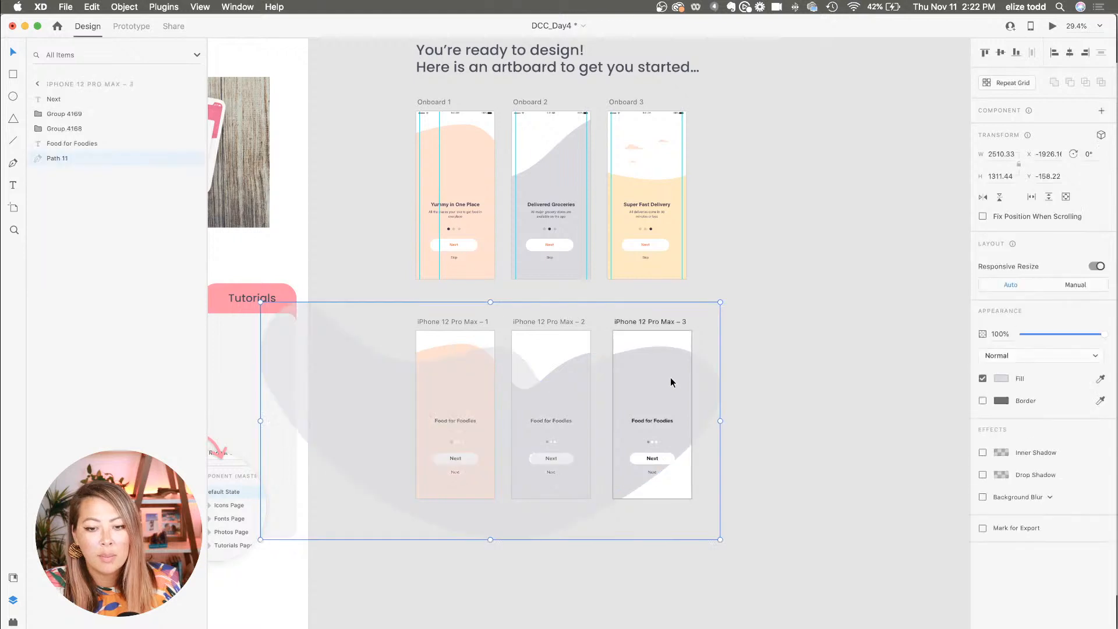
pyautogui.click(14, 577)
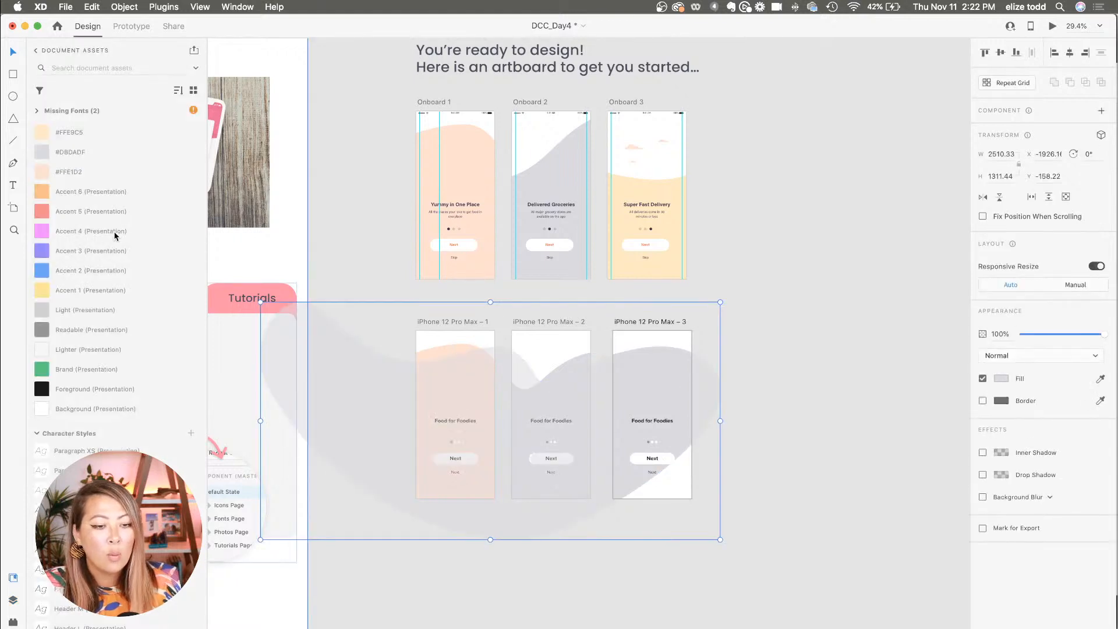
pyautogui.click(82, 138)
pyautogui.click(763, 368)
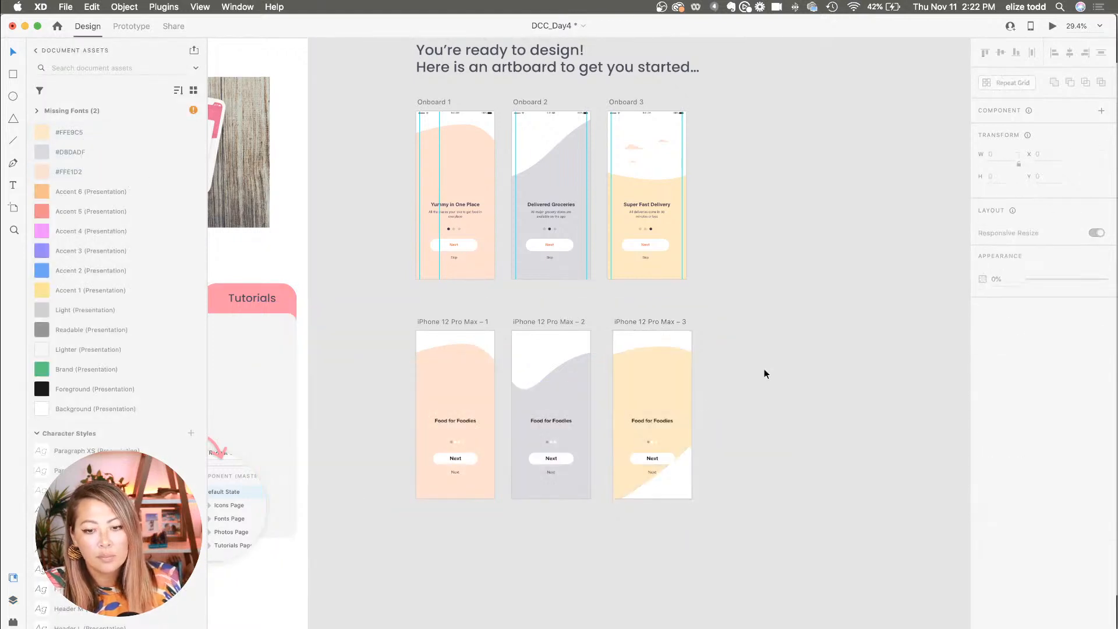
# Copy the delivery scooter animation from Onboard 3 and paste it onto iPhone 12 Pro Max – 3.
pyautogui.click(655, 379)
pyautogui.click(643, 168)
pyautogui.click(646, 379)
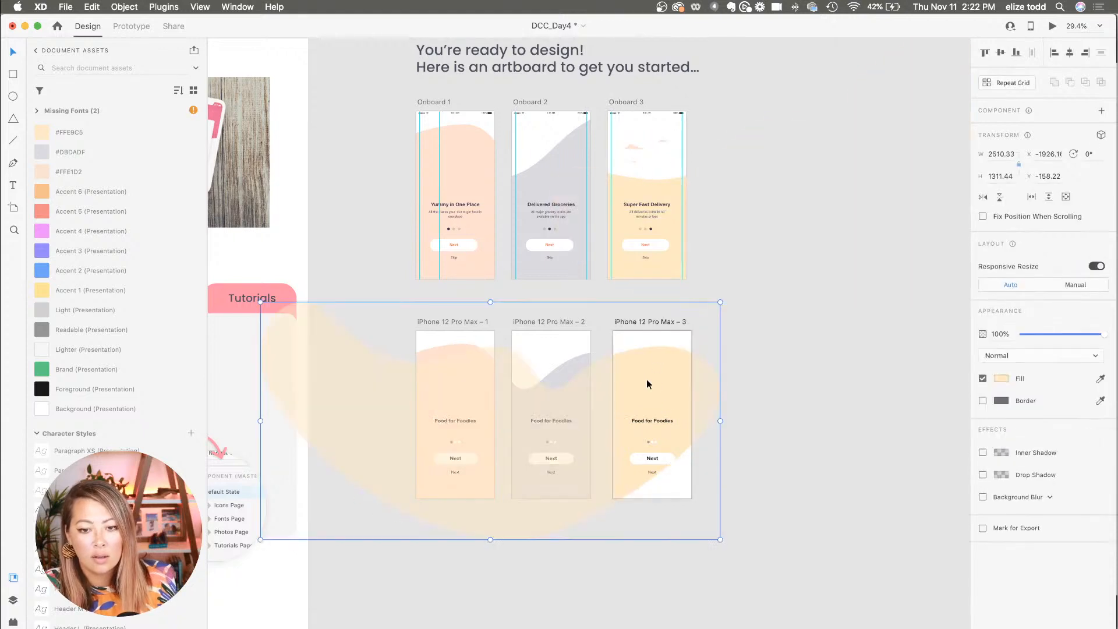
pyautogui.press('super+v')
pyautogui.click(756, 424)
# Preview iPhone 12 Pro Max – 3 to check the delivery animation over the yellow blob.
pyautogui.click(647, 322)
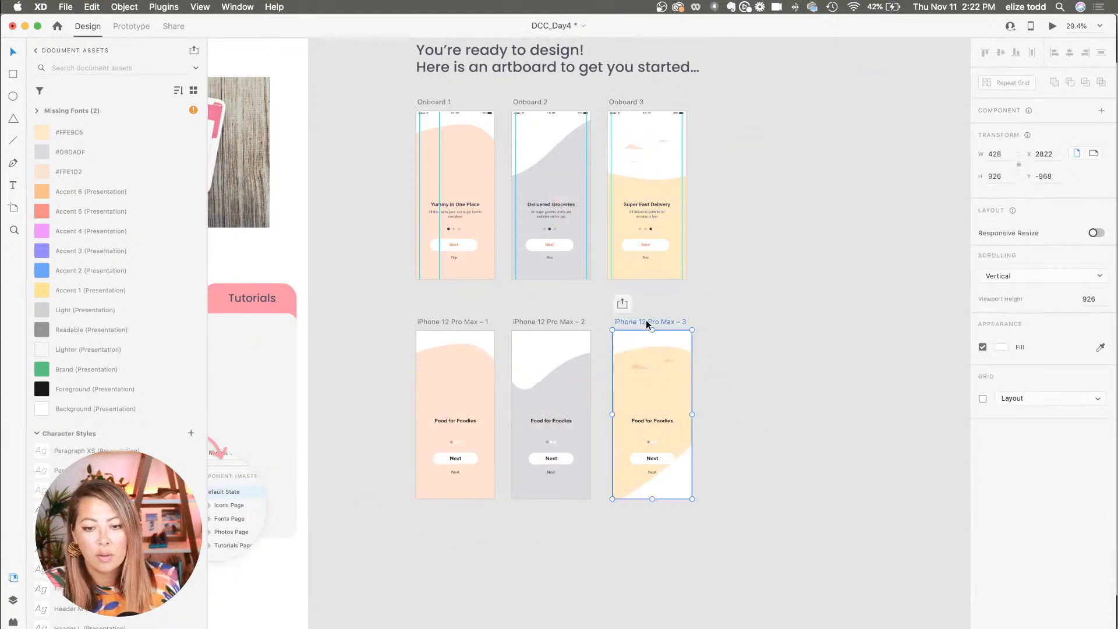
pyautogui.click(1051, 26)
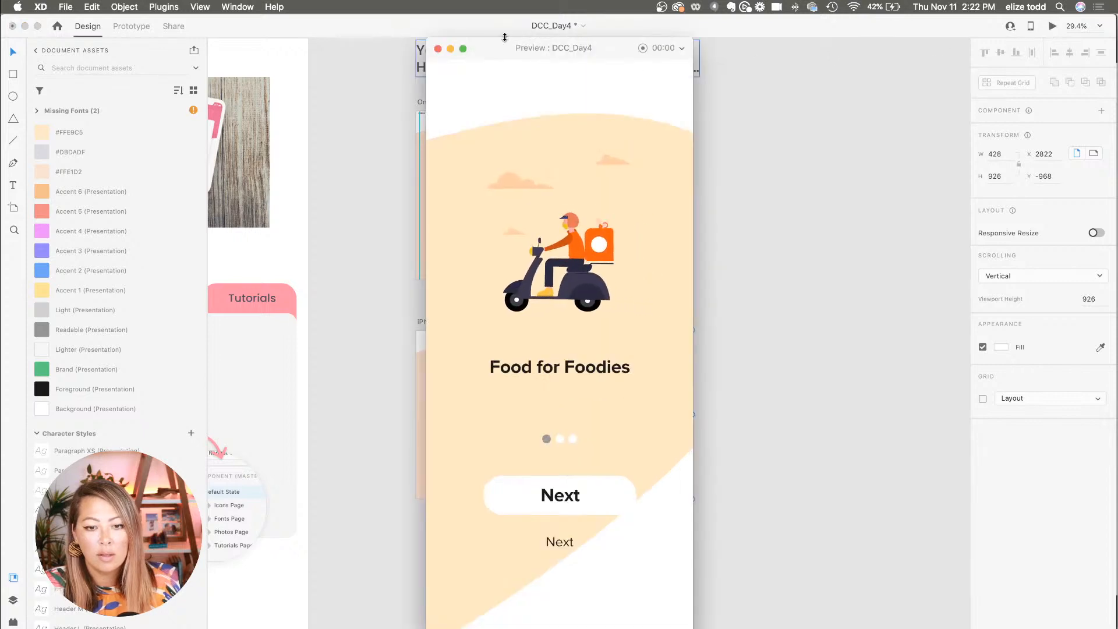
pyautogui.click(438, 49)
# Link the larger Next button on iPhone 12 Pro Max – 2 to the iPhone 12 Pro Max – 3 artboard.
pyautogui.click(551, 458)
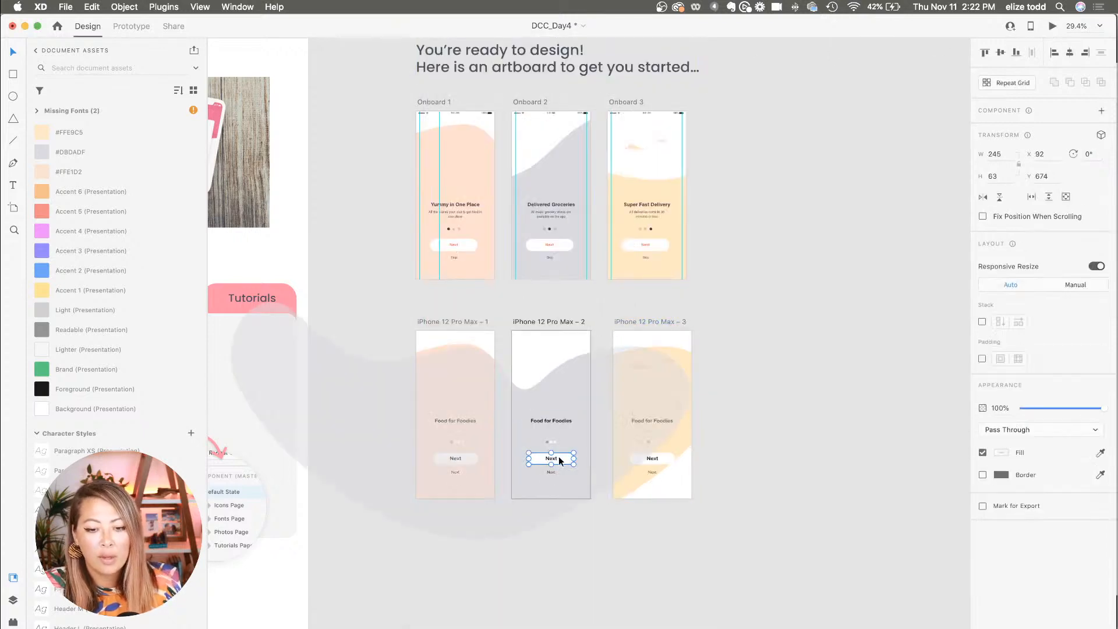
pyautogui.click(131, 27)
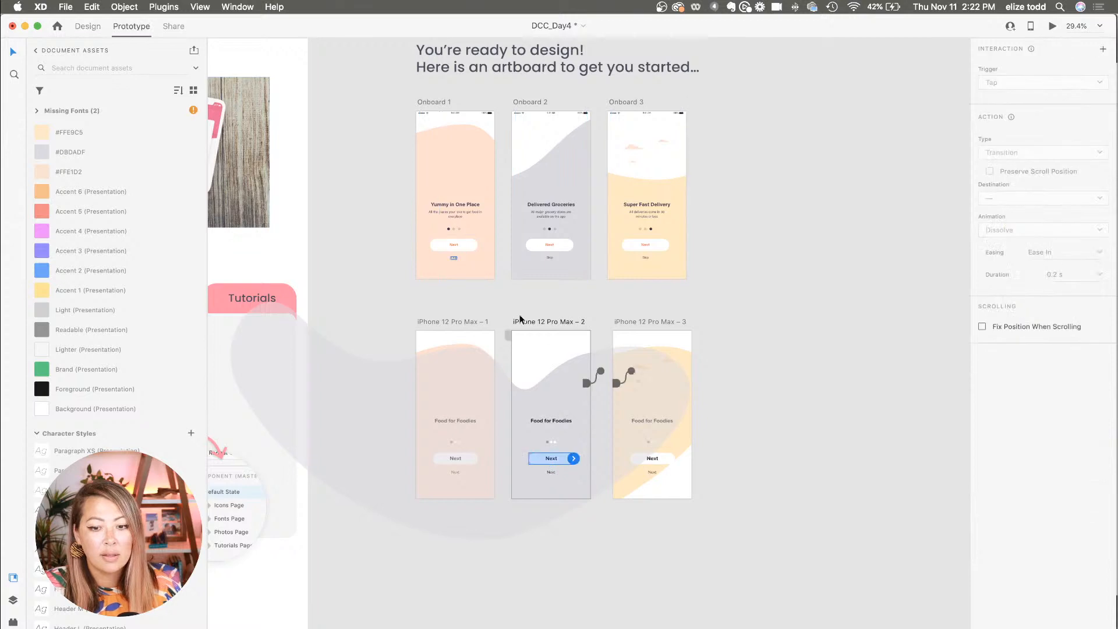
pyautogui.moveTo(574, 458); pyautogui.dragTo(664, 466)
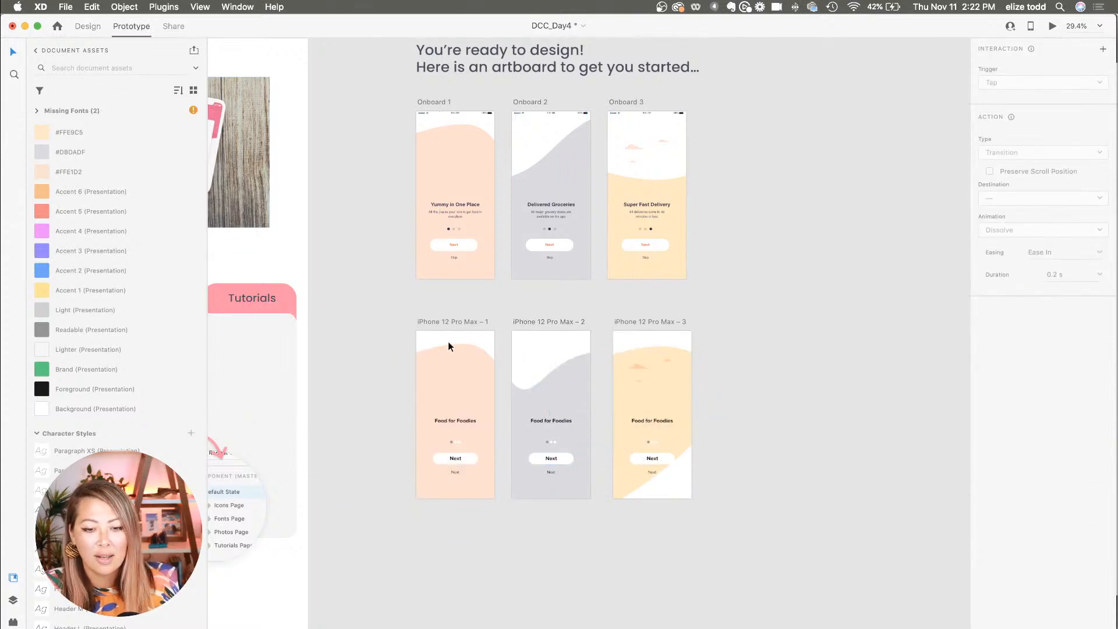
# Preview the flow from iPhone 12 Pro Max – 1 through both Next buttons to check the animations on all three screens.
pyautogui.click(448, 346)
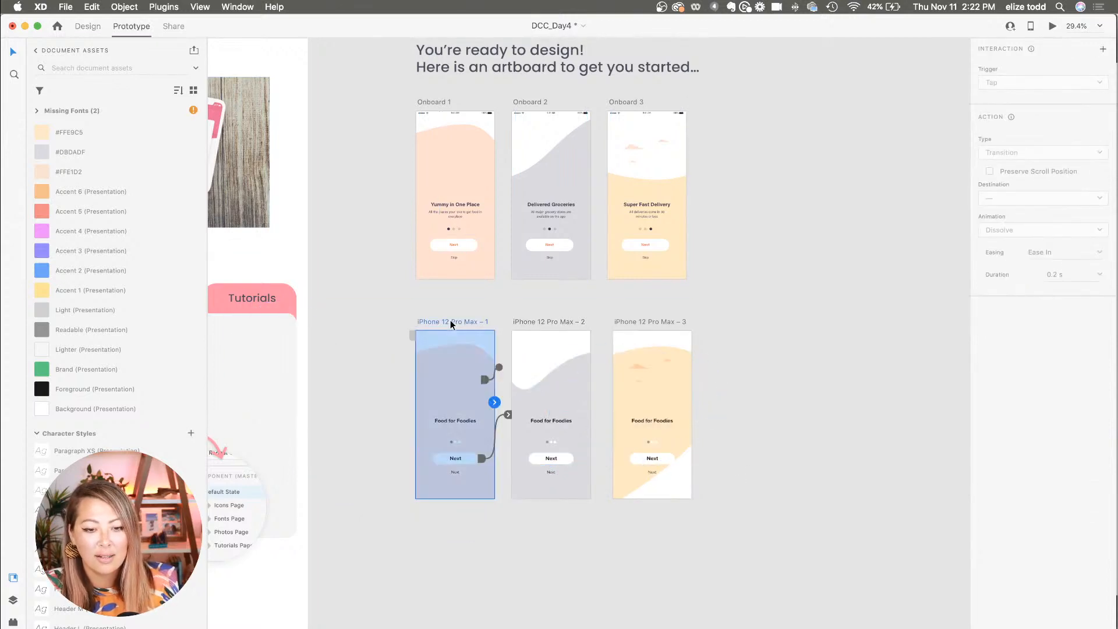
pyautogui.click(1052, 26)
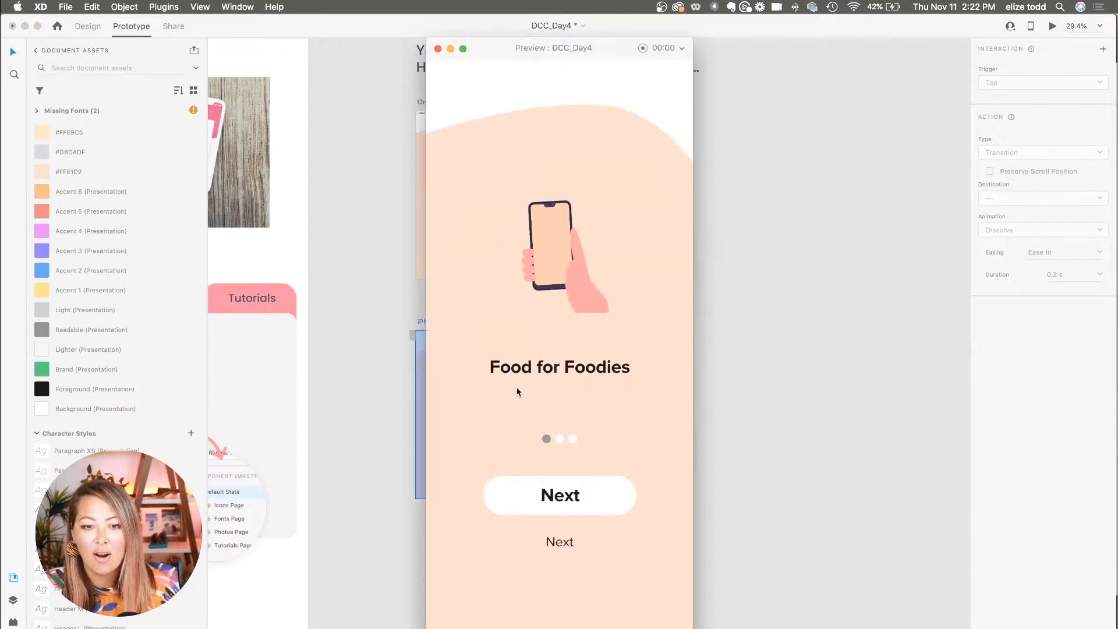
pyautogui.click(576, 498)
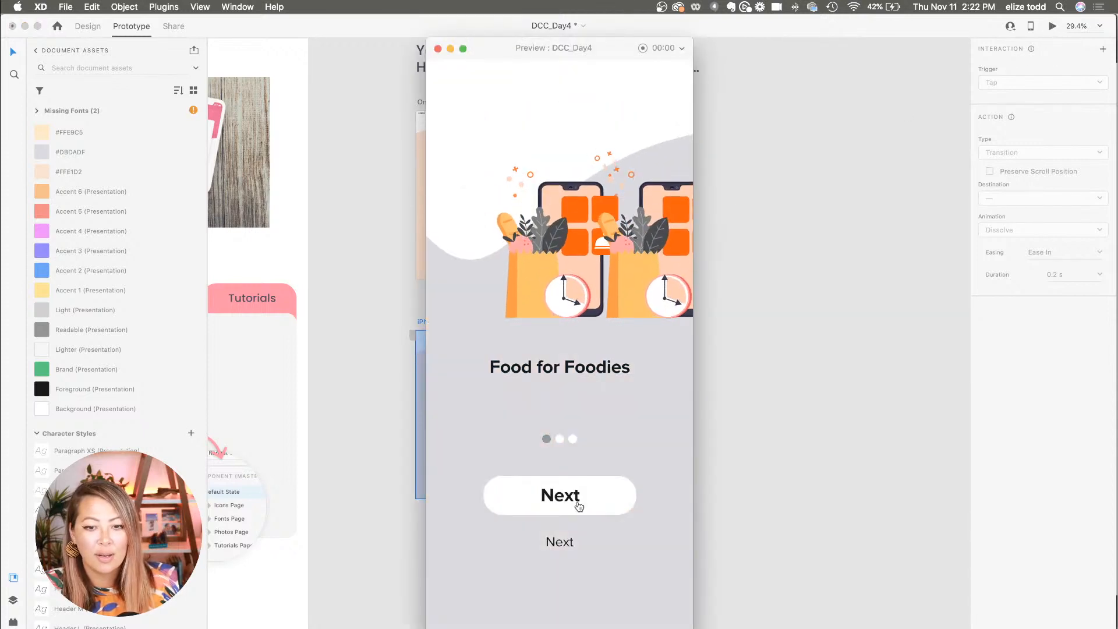
pyautogui.click(578, 506)
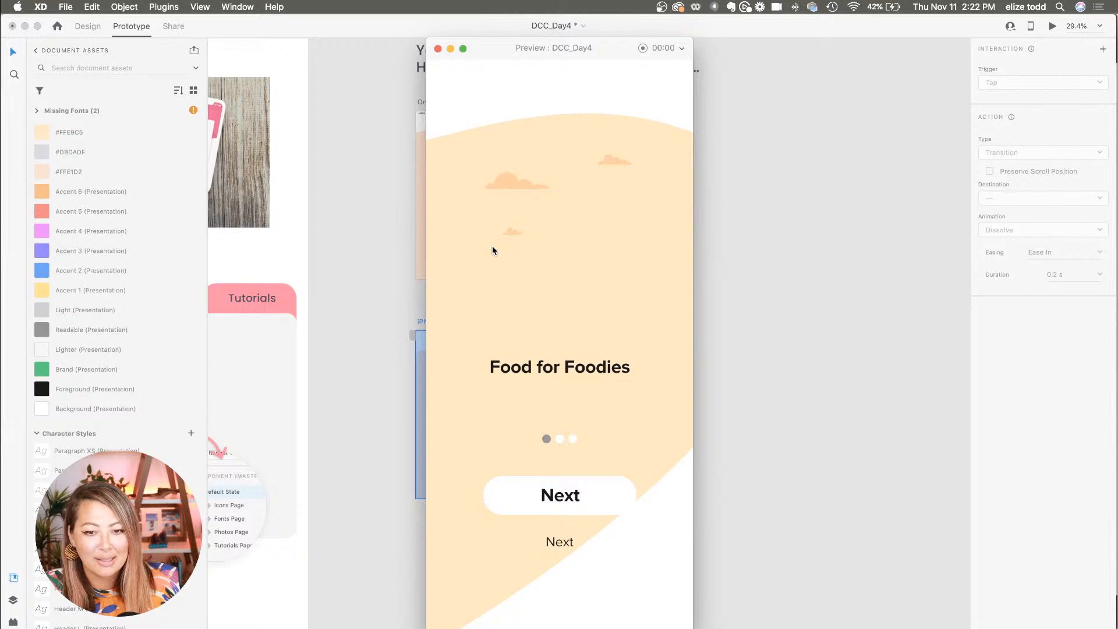
pyautogui.click(438, 49)
# Delete the duplicate grocery animation from the iPhone 12 Pro Max – 2 artboard.
pyautogui.click(584, 397)
pyautogui.press('Delete')
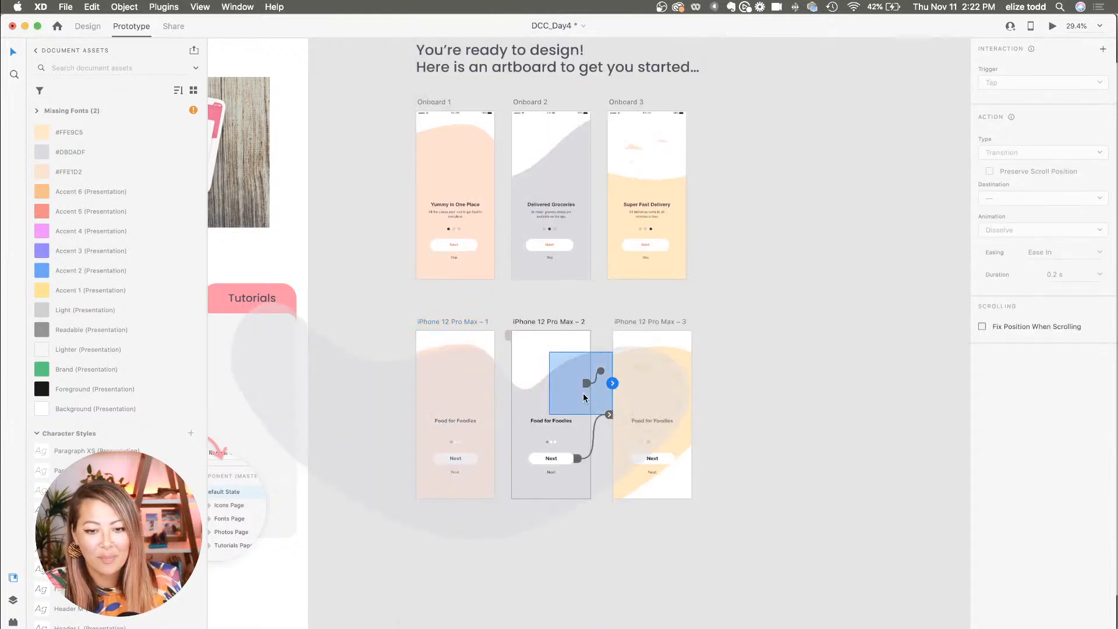
pyautogui.click(716, 353)
pyautogui.click(577, 377)
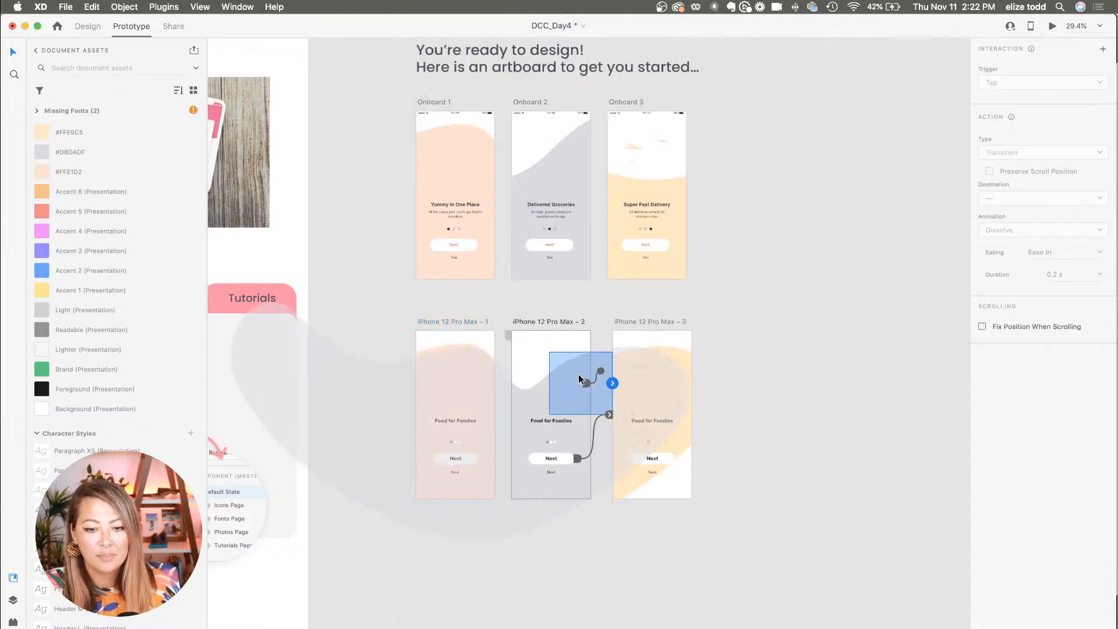
pyautogui.press('Delete')
pyautogui.click(766, 310)
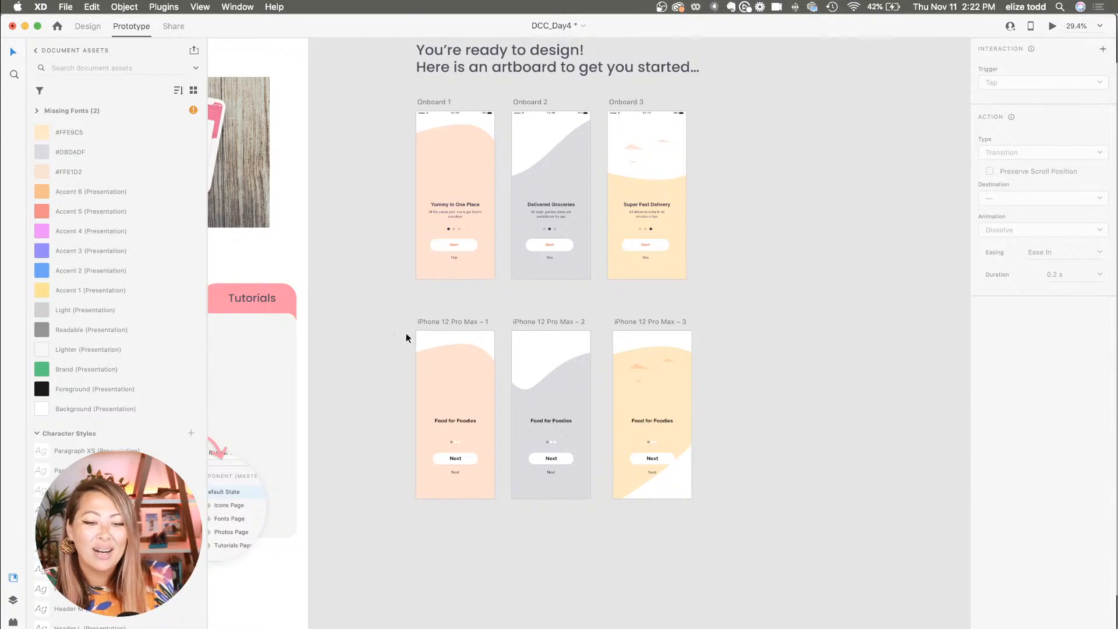
# Create a shareable Design Review link for the three iPhone 12 Pro Max artboards.
pyautogui.moveTo(393, 302); pyautogui.dragTo(782, 592)
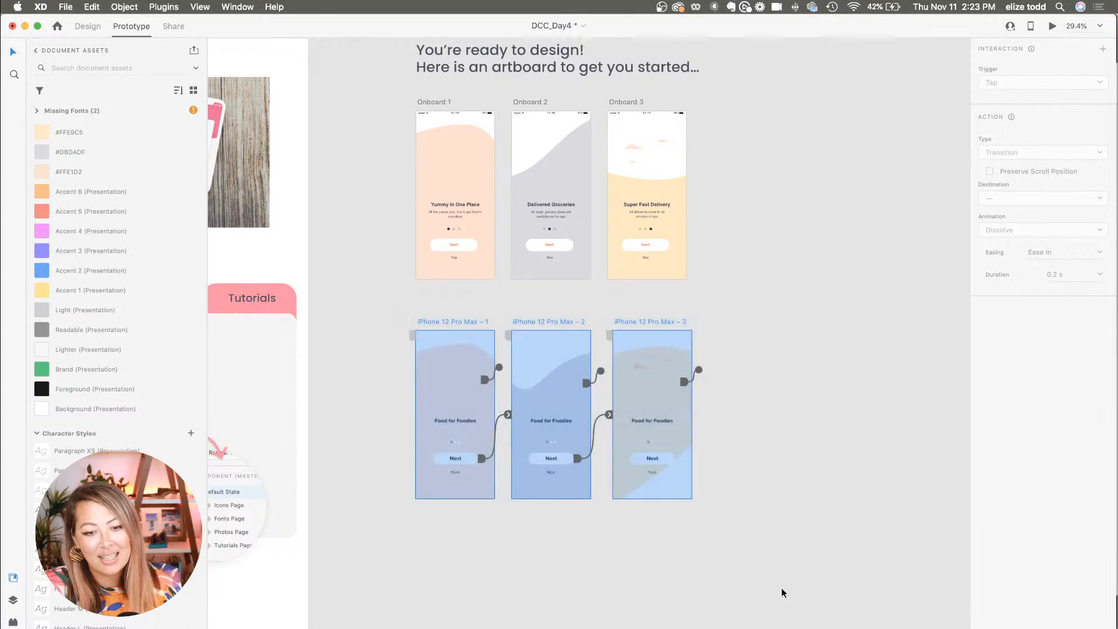
pyautogui.scroll(3, 453, 377)
pyautogui.scroll(5, 405, 291)
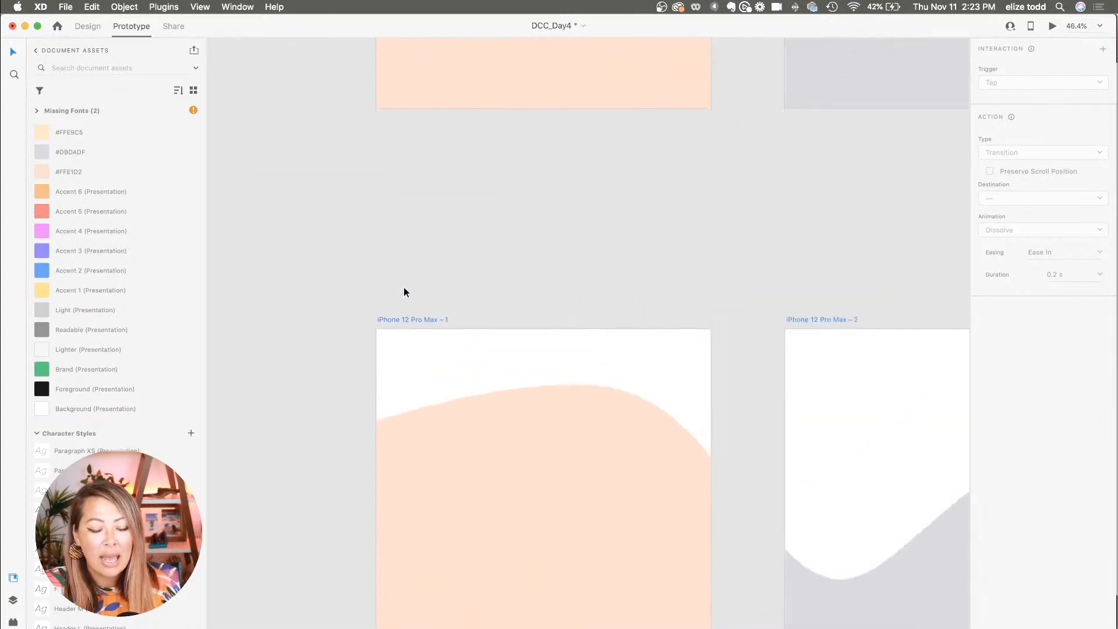
pyautogui.scroll(-4, 376, 307)
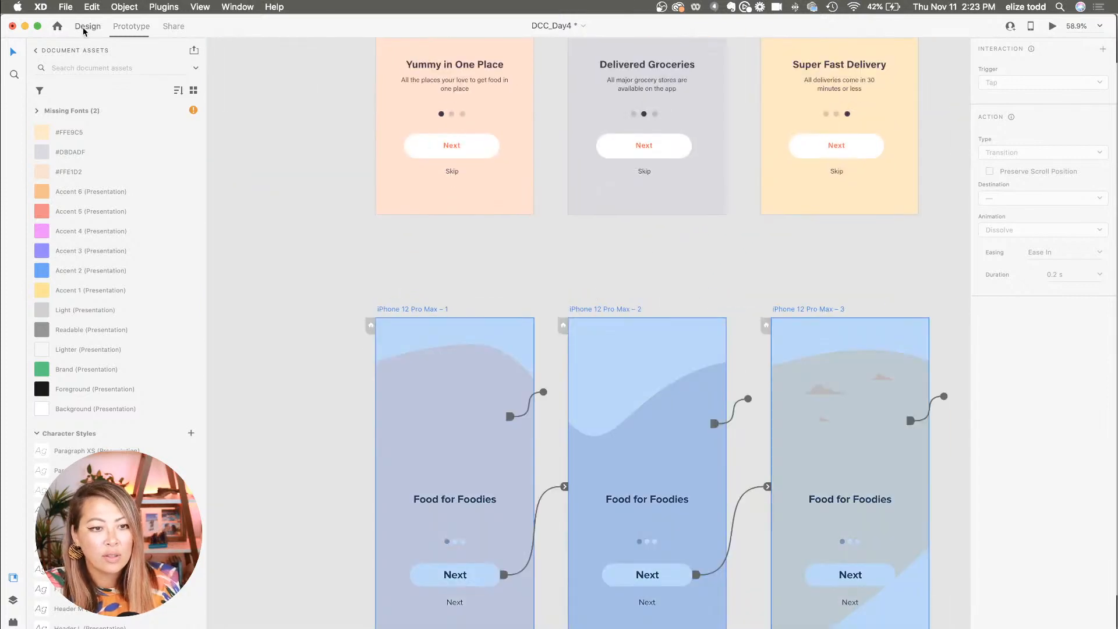
pyautogui.click(84, 29)
pyautogui.scroll(-5, 507, 234)
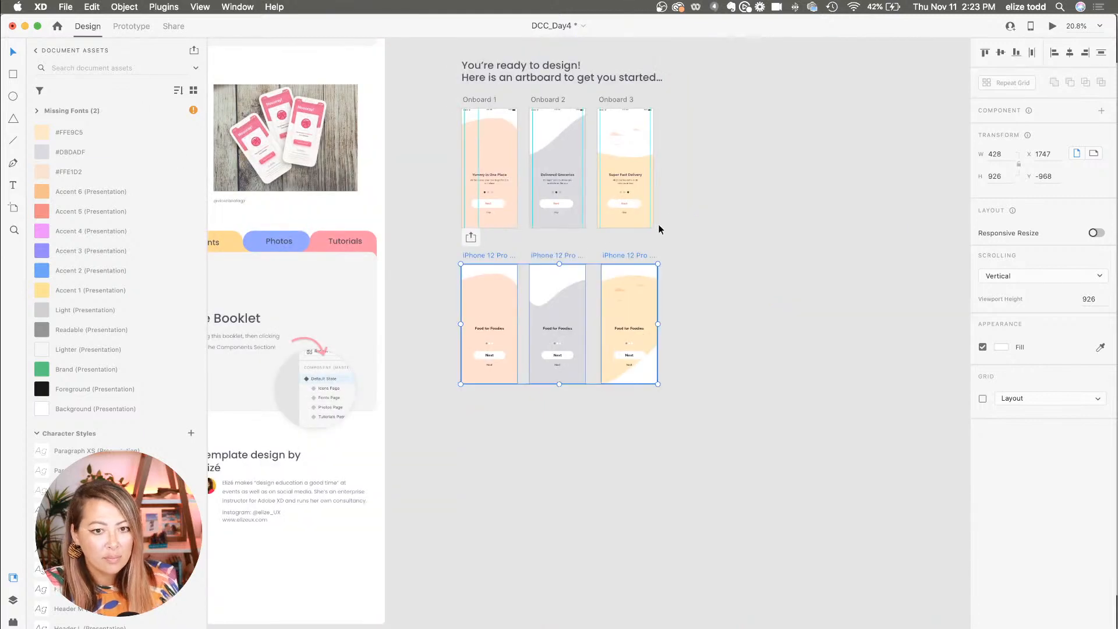
pyautogui.click(723, 267)
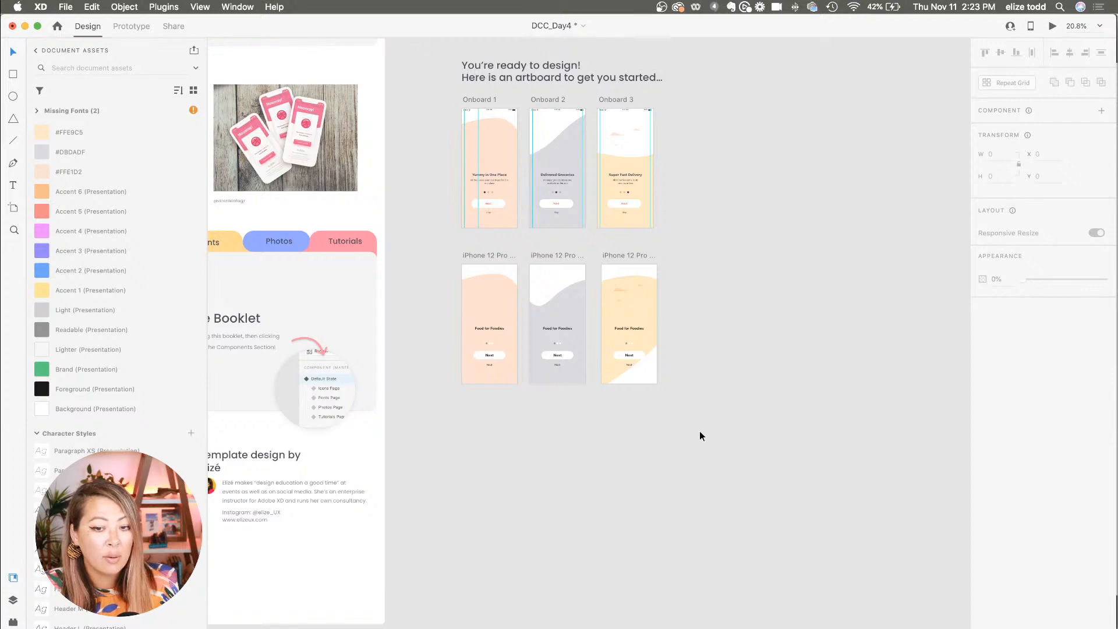
pyautogui.moveTo(700, 430); pyautogui.dragTo(428, 235)
pyautogui.scroll(3, 505, 258)
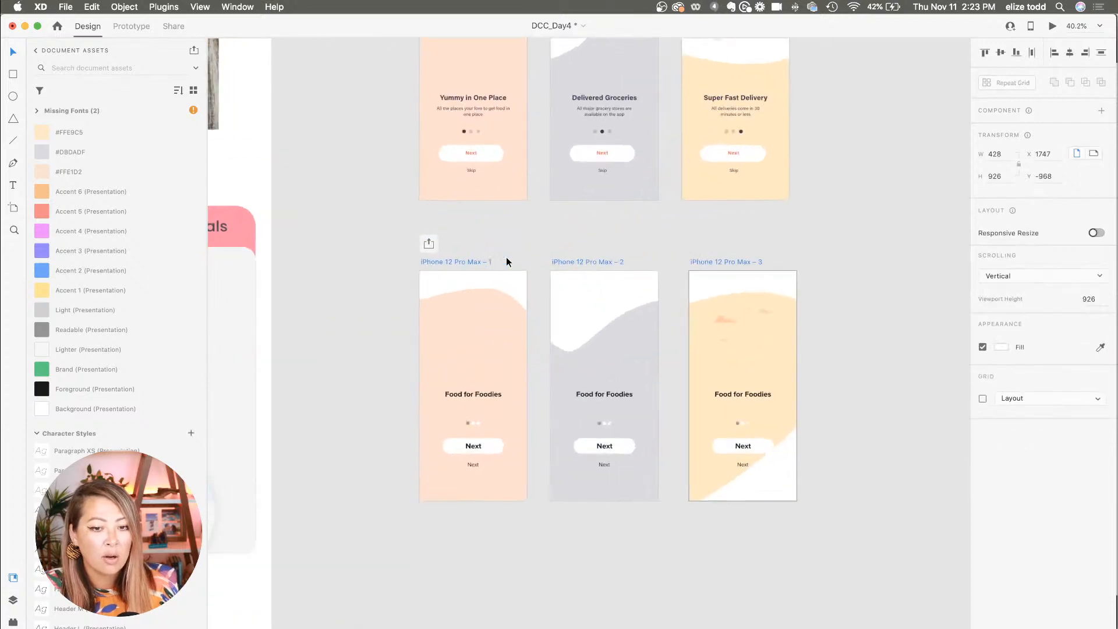
pyautogui.scroll(3, 447, 247)
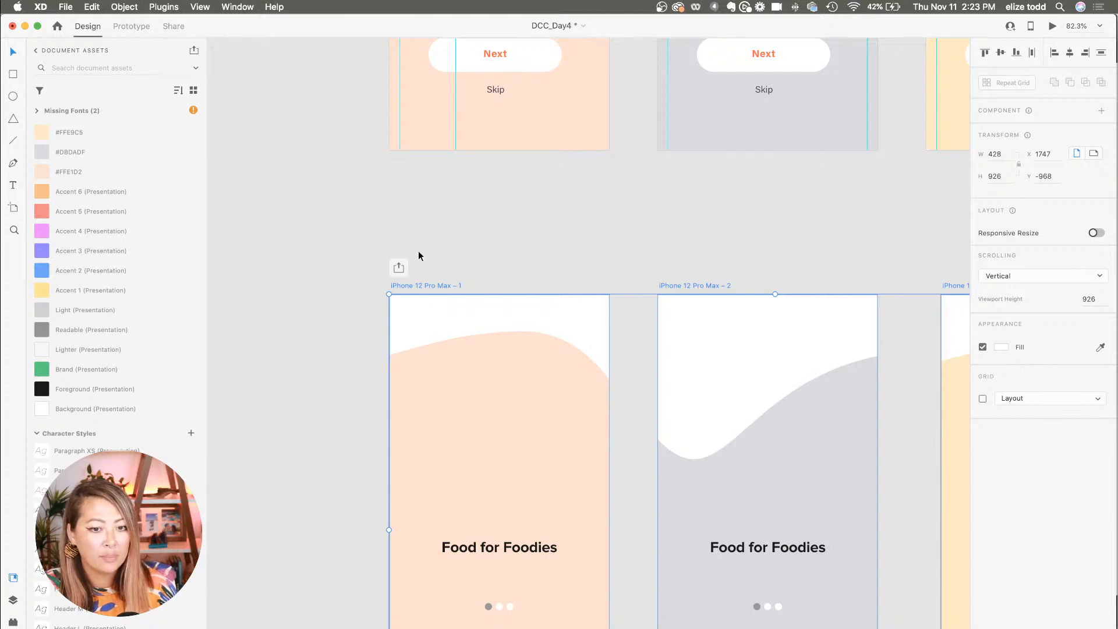
pyautogui.click(398, 269)
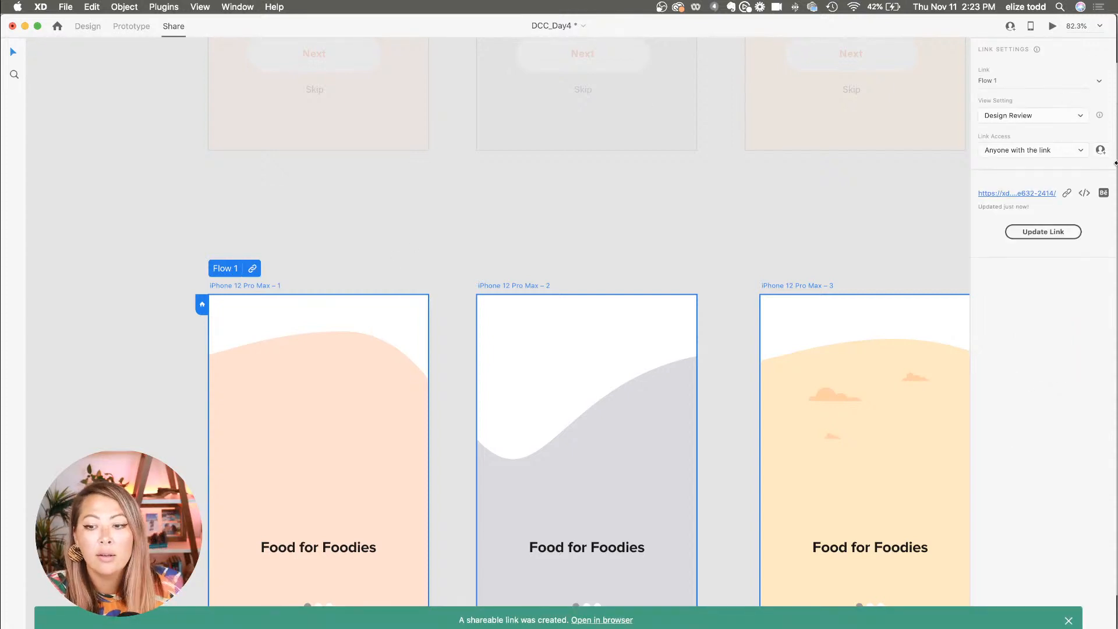
# Send the shared prototype to Behance and add the project tag xdcreativechallenge in its project settings.
pyautogui.click(1104, 195)
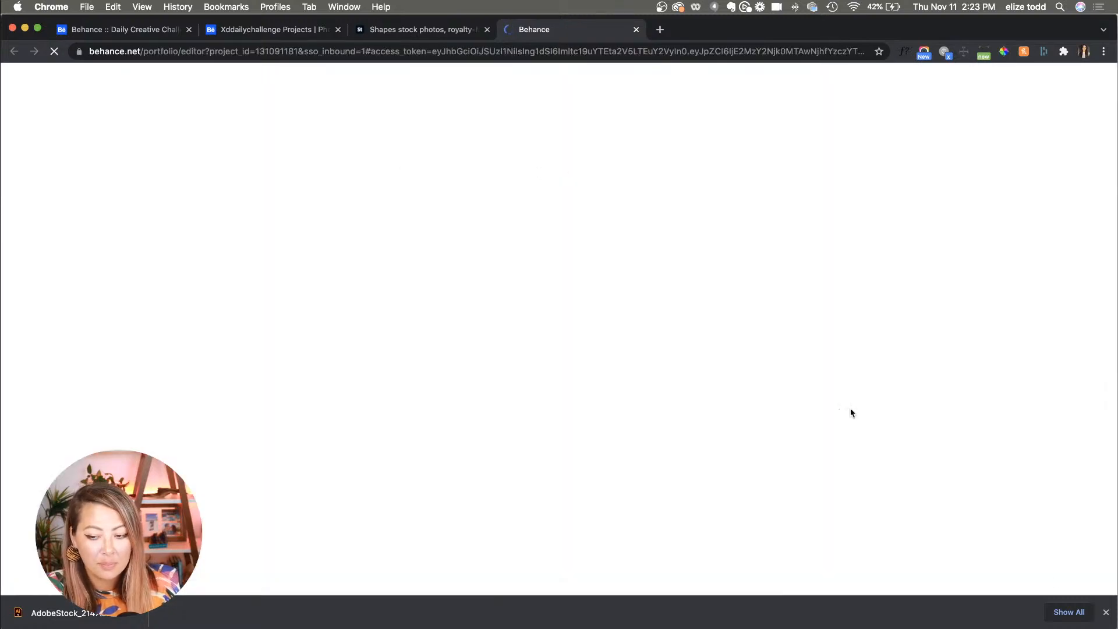
pyautogui.click(1106, 612)
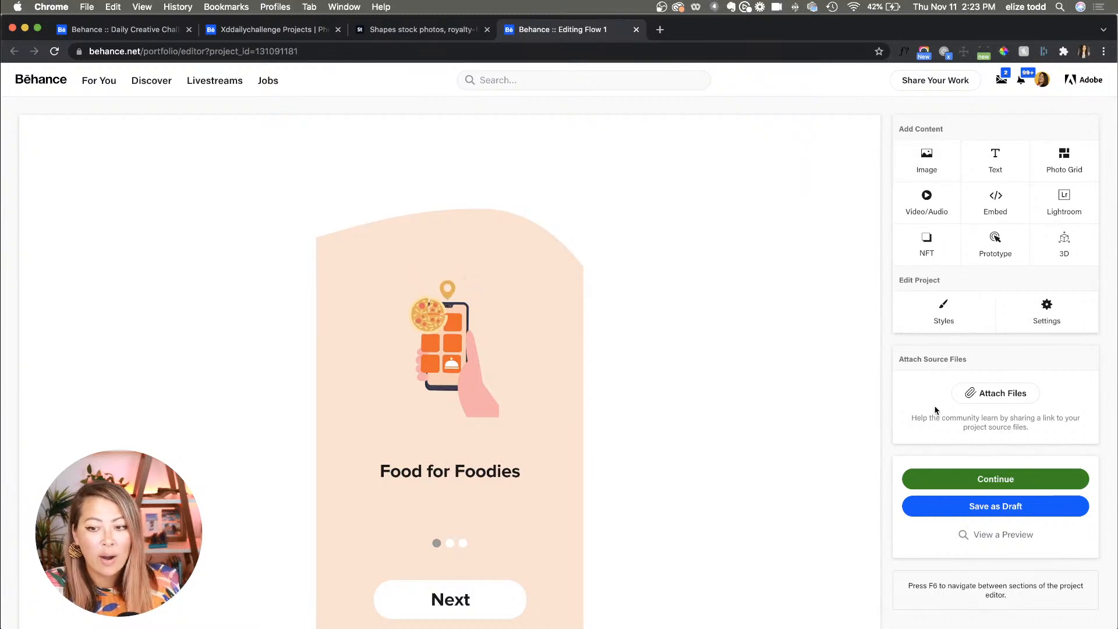
pyautogui.click(1039, 323)
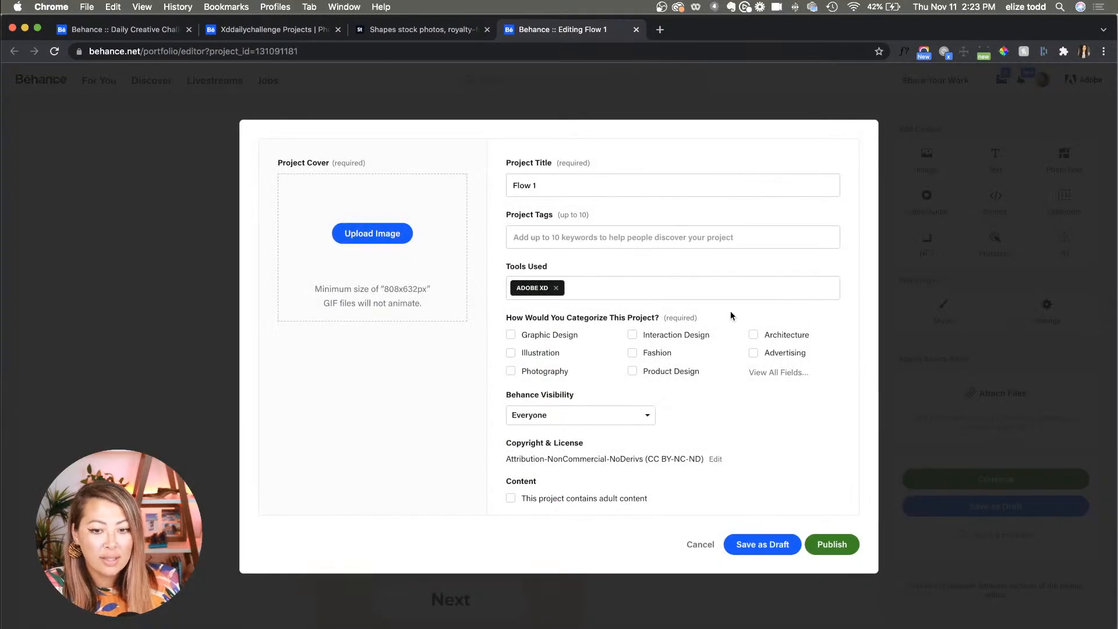
pyautogui.click(557, 235)
pyautogui.write('xdcreat')
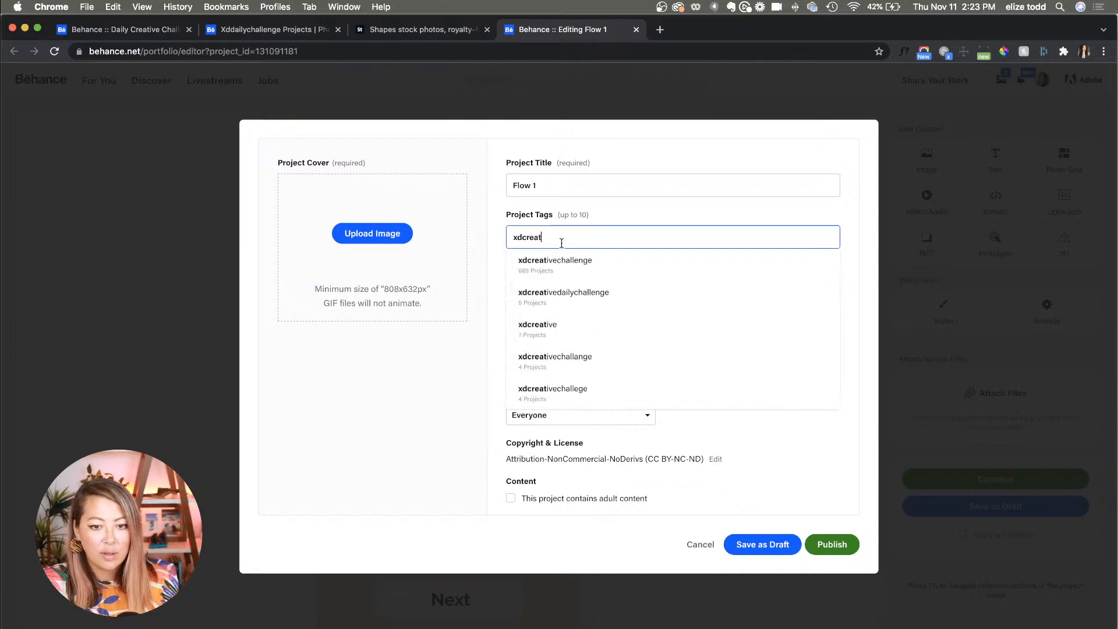
pyautogui.click(554, 264)
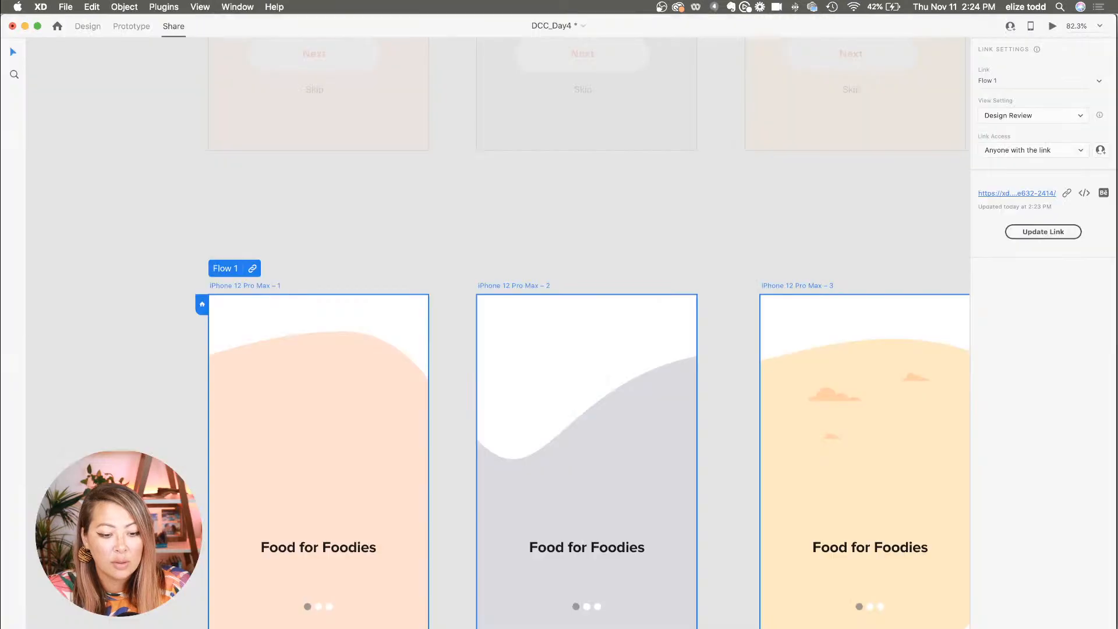
pyautogui.hscroll(10, 433, 482)
pyautogui.scroll(5, 485, 429)
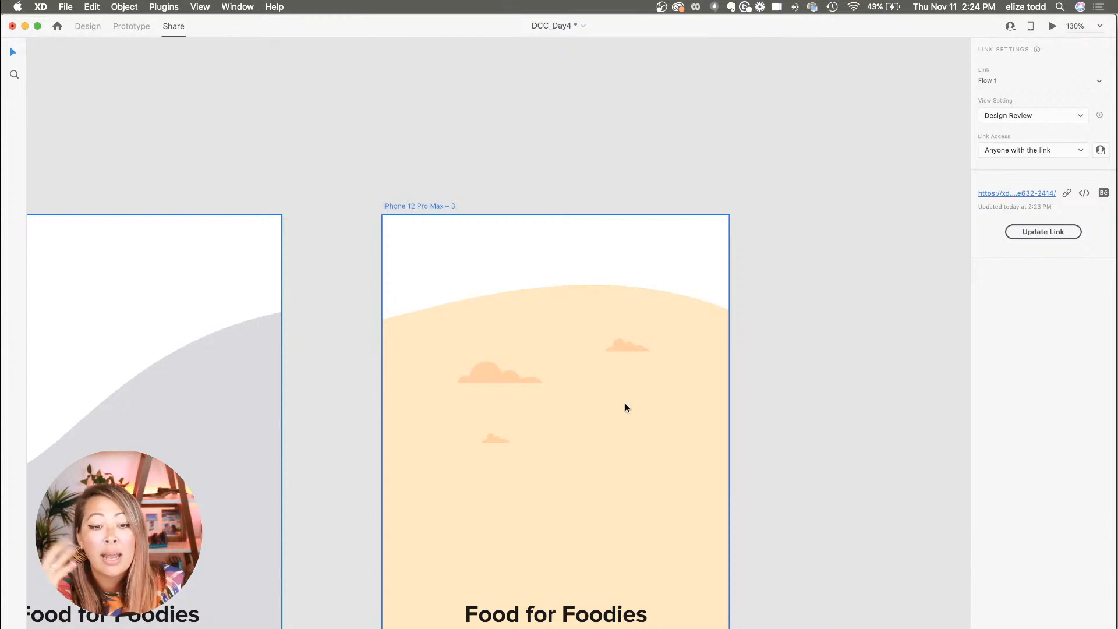
pyautogui.scroll(-10, 625, 407)
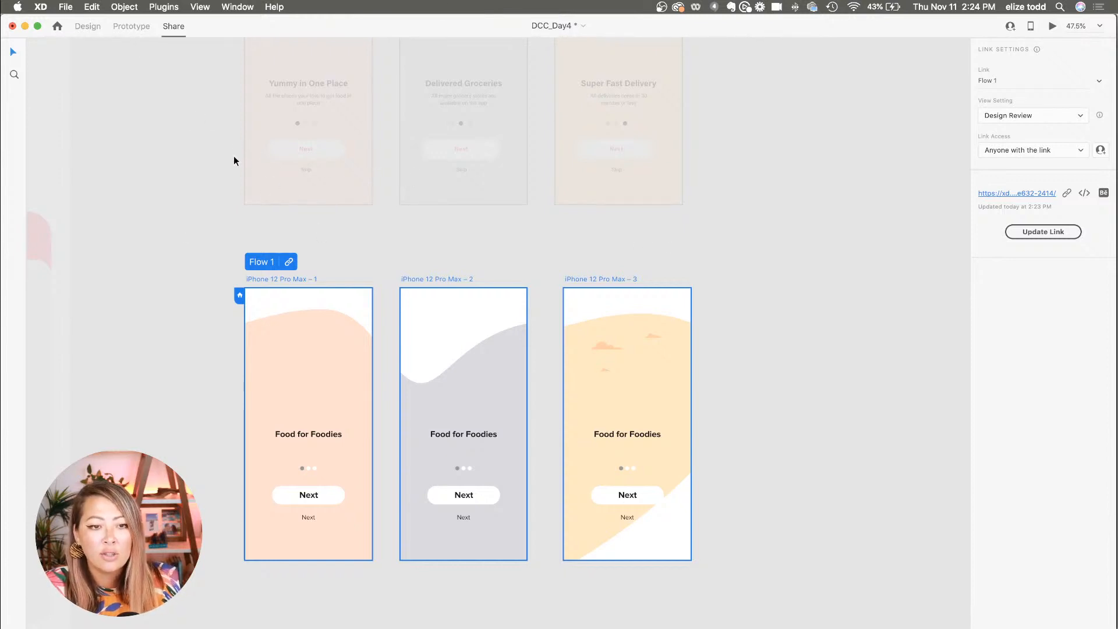
# Record a preview walkthrough from iPhone 12 Pro Max – 1 through the Next buttons, and discard the recording without saving.
pyautogui.click(132, 26)
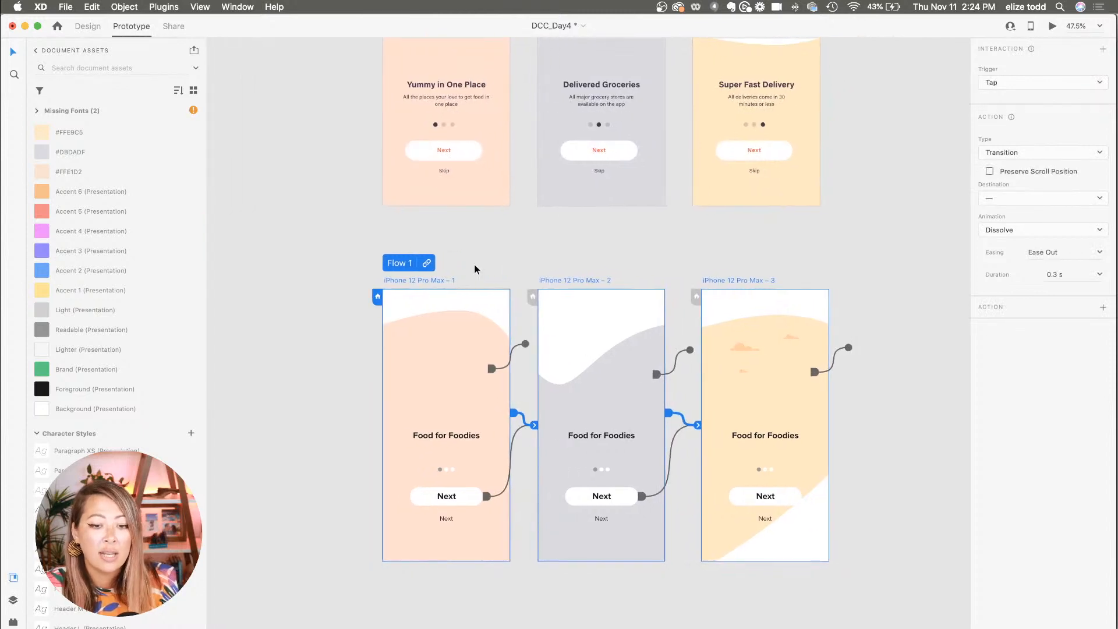
pyautogui.click(476, 269)
pyautogui.click(417, 280)
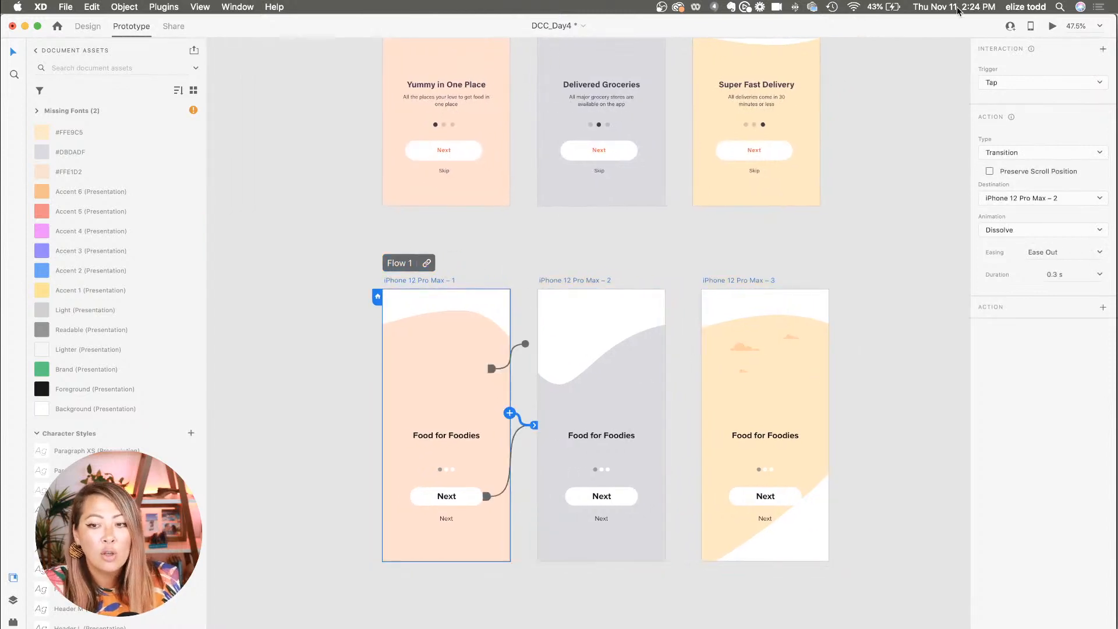
pyautogui.click(1051, 27)
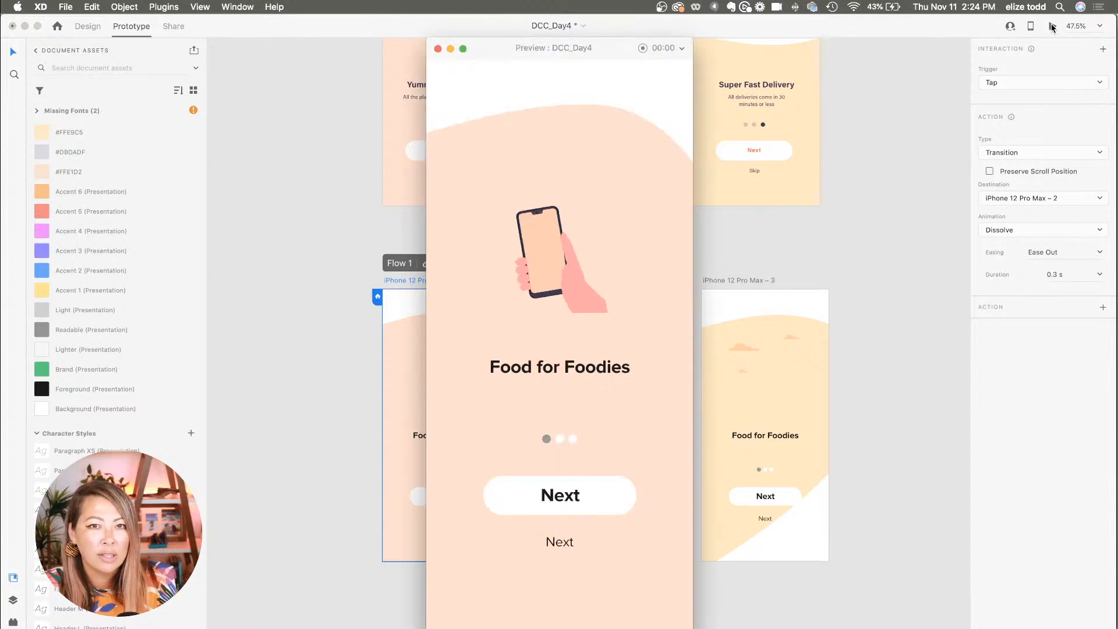
pyautogui.click(642, 49)
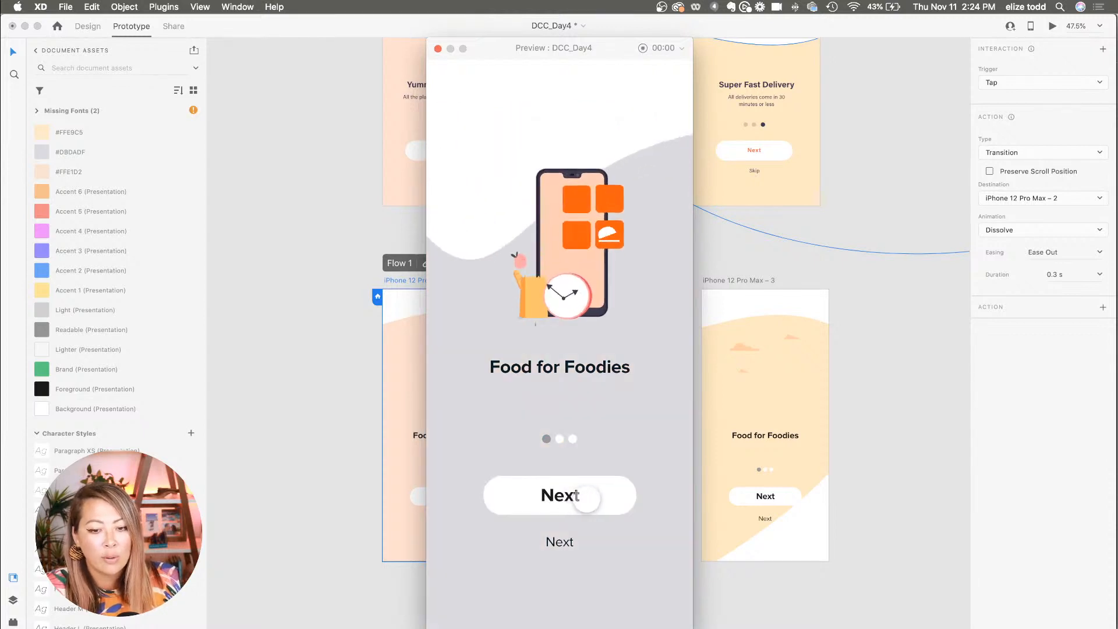
pyautogui.click(587, 494)
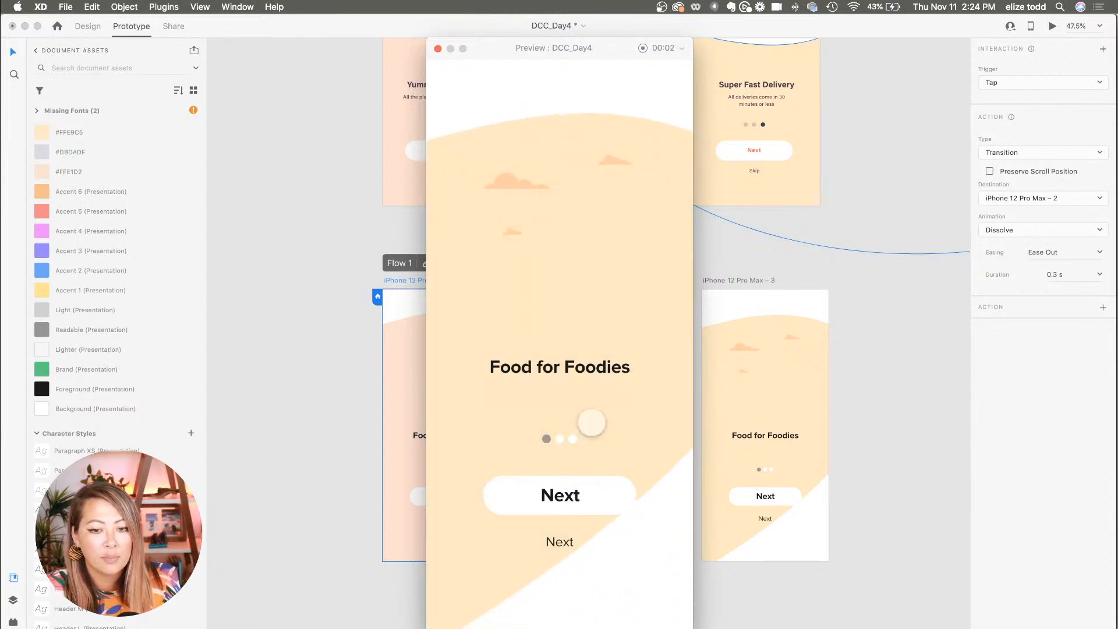
pyautogui.click(642, 49)
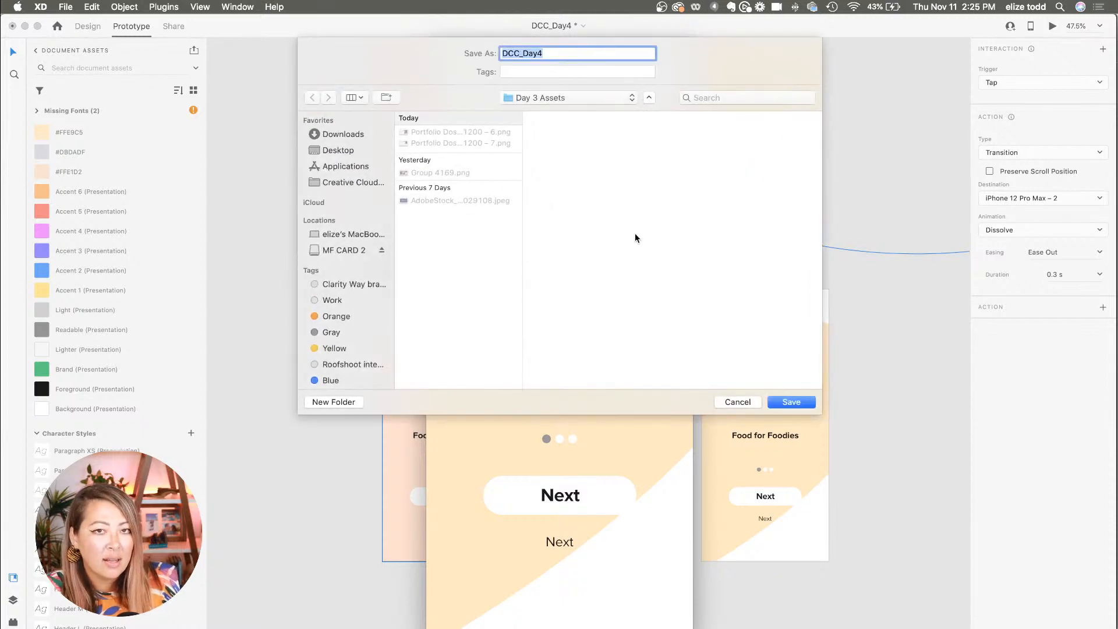
pyautogui.click(736, 403)
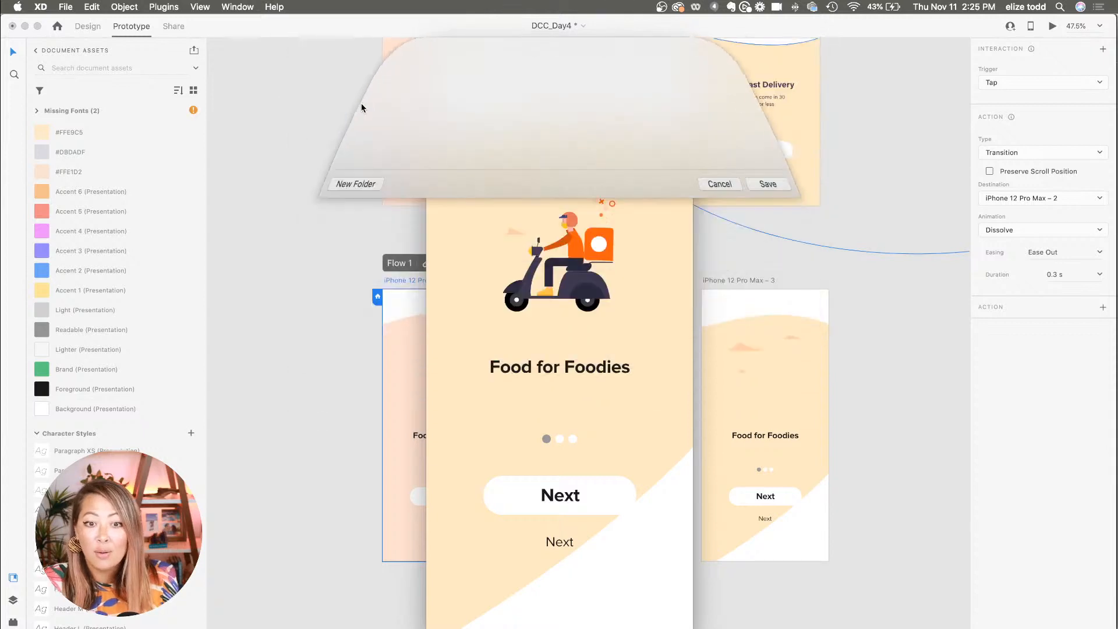
pyautogui.click(438, 48)
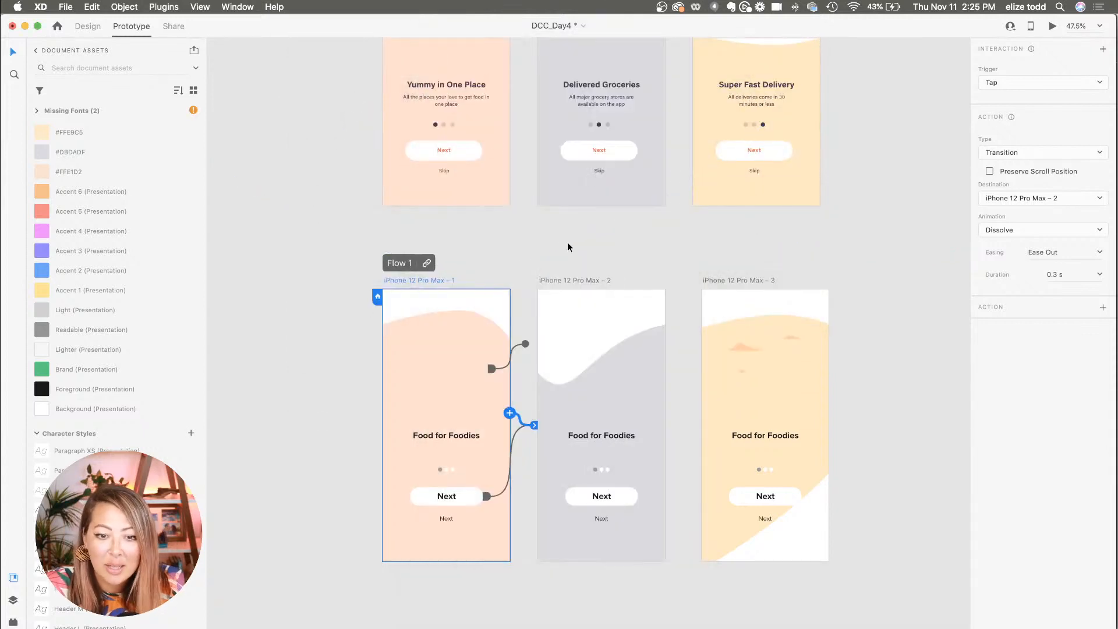
pyautogui.click(487, 261)
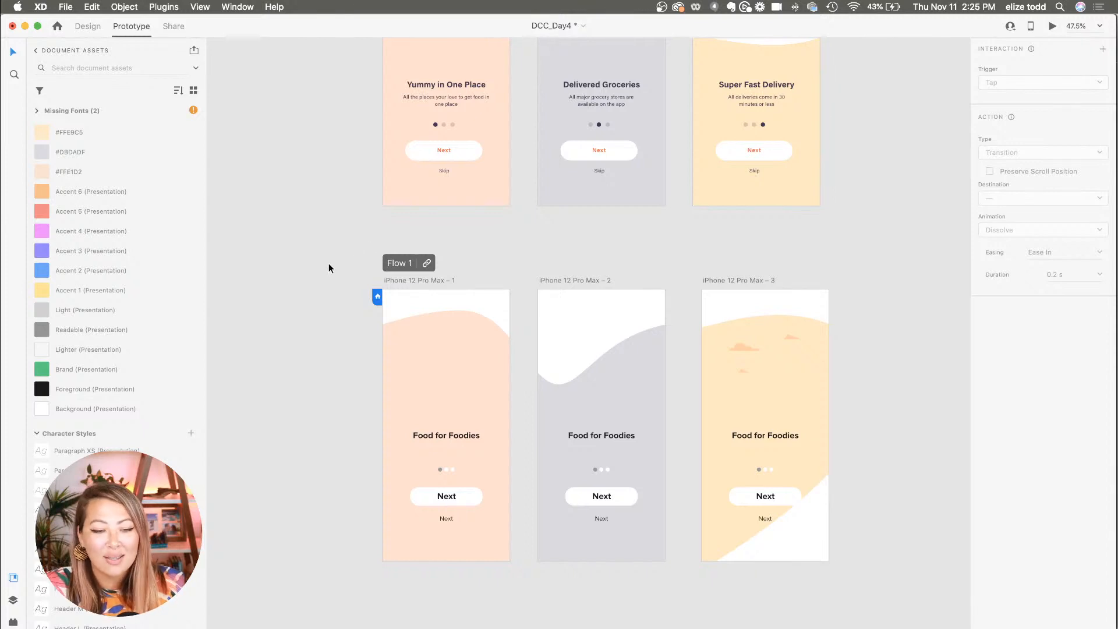
# Open the export settings for the three selected iPhone 12 Pro Max artboards and cancel without exporting.
pyautogui.click(74, 29)
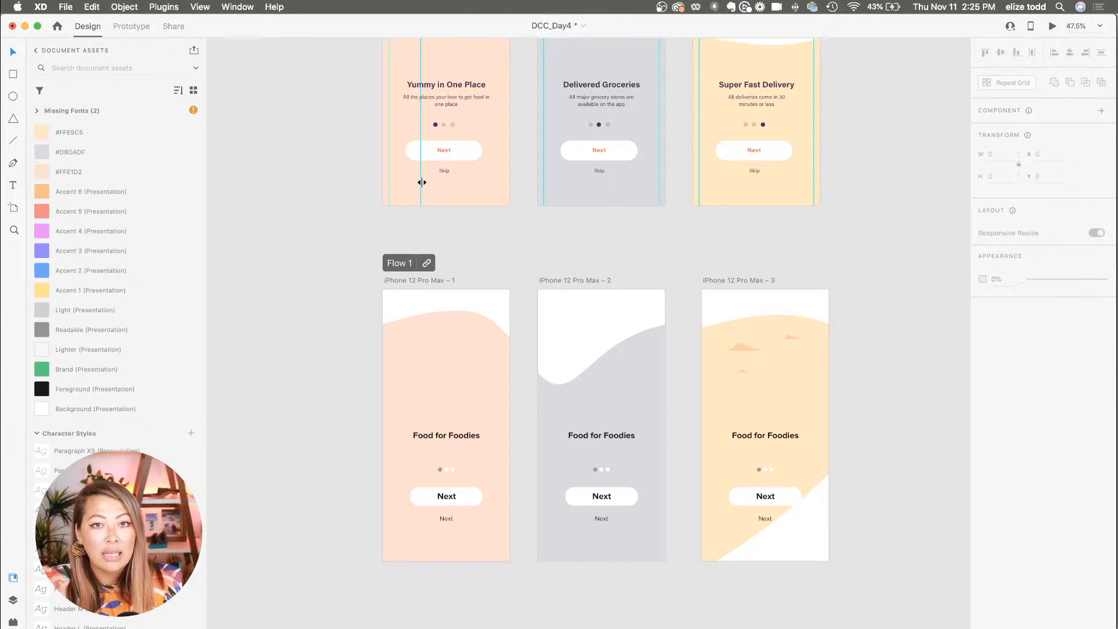
pyautogui.click(392, 280)
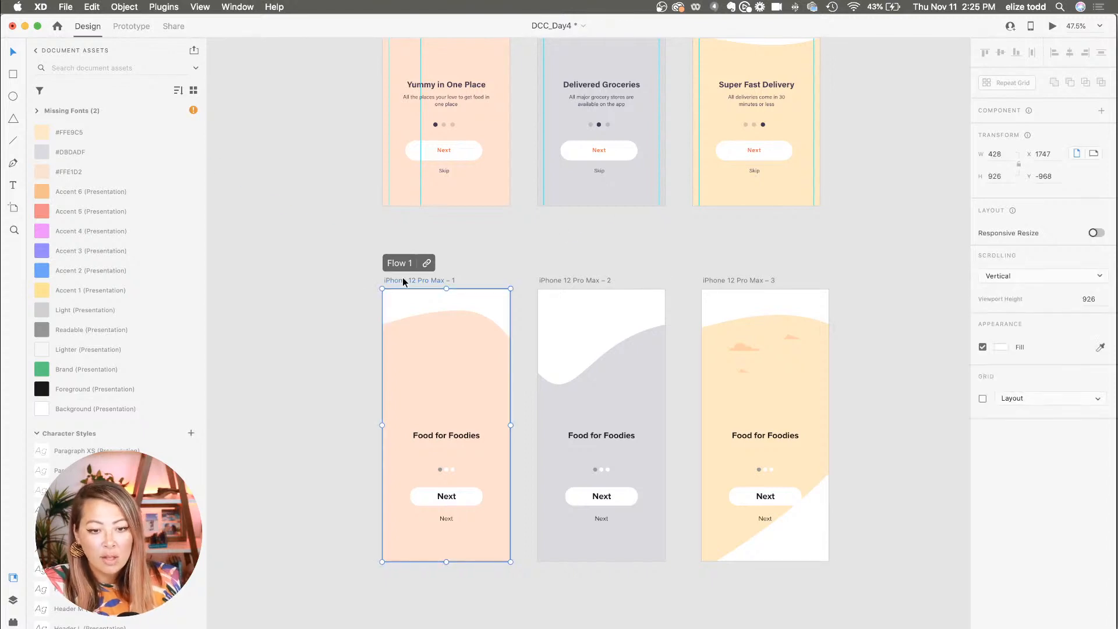
pyautogui.keyDown('shift'); pyautogui.click(541, 281); pyautogui.keyUp('shift')
pyautogui.keyDown('shift'); pyautogui.click(710, 280); pyautogui.keyUp('shift')
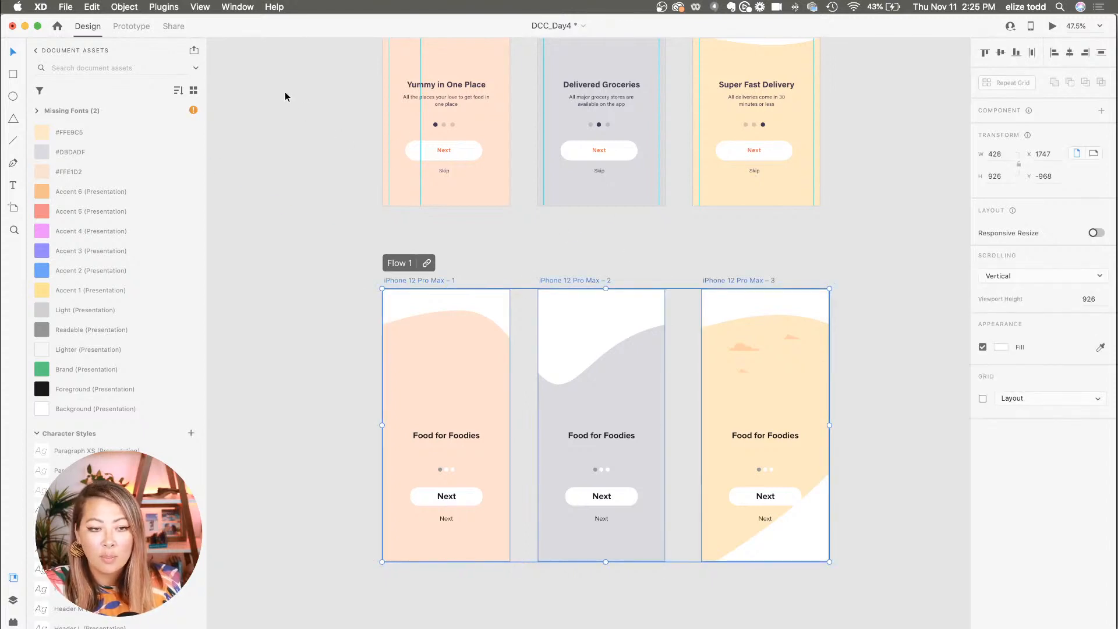
pyautogui.click(66, 7)
pyautogui.moveTo(101, 189)
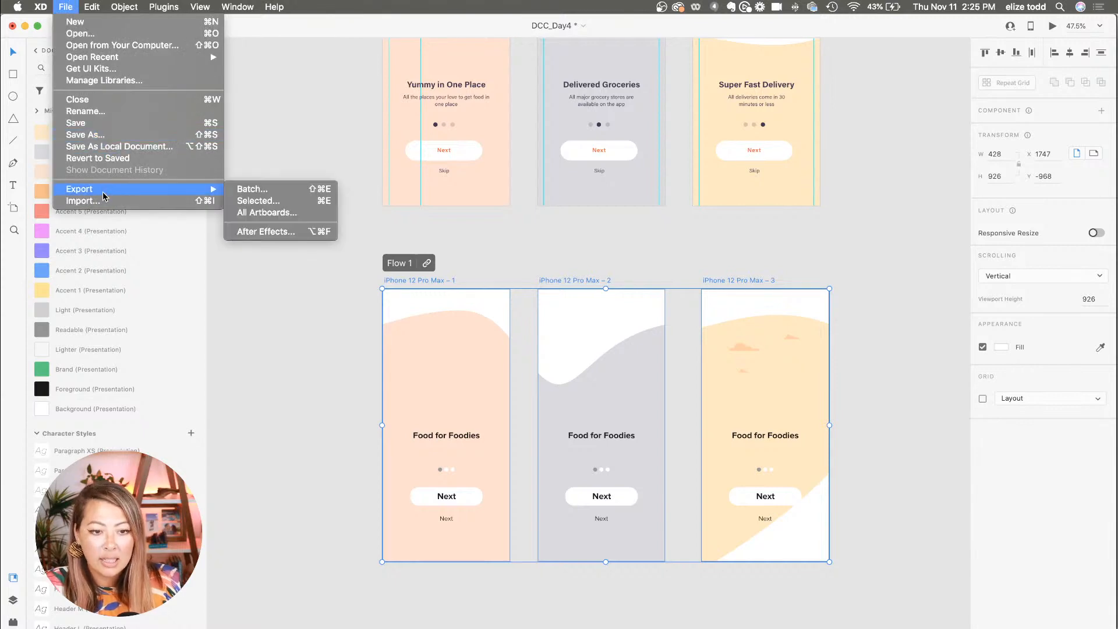
pyautogui.click(254, 202)
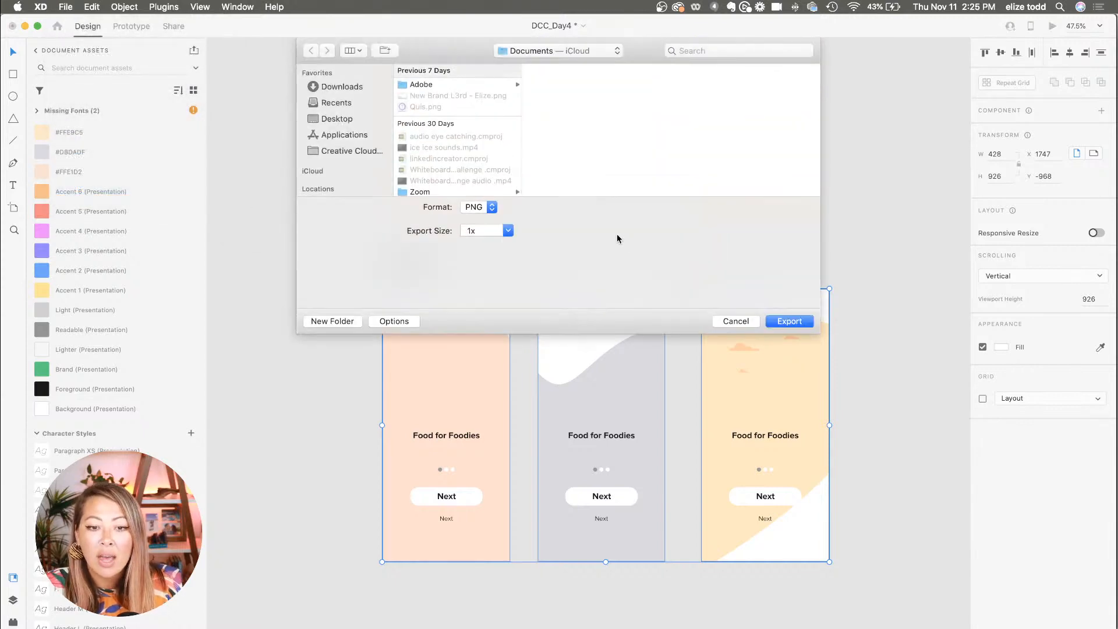
pyautogui.click(735, 321)
pyautogui.scroll(5, 398, 366)
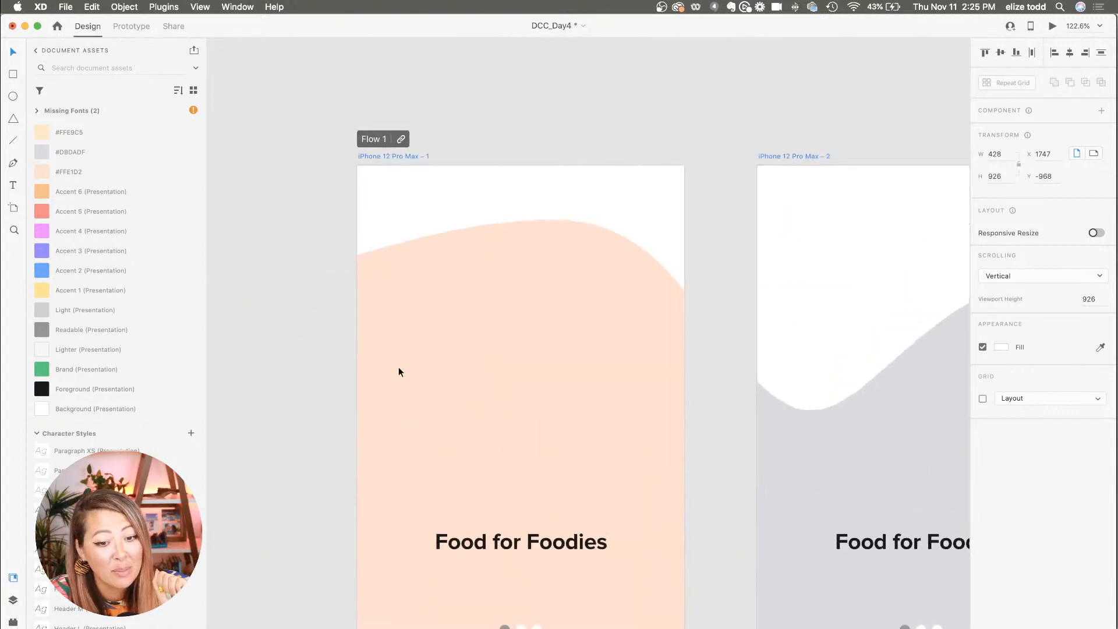
pyautogui.scroll(-3, 487, 400)
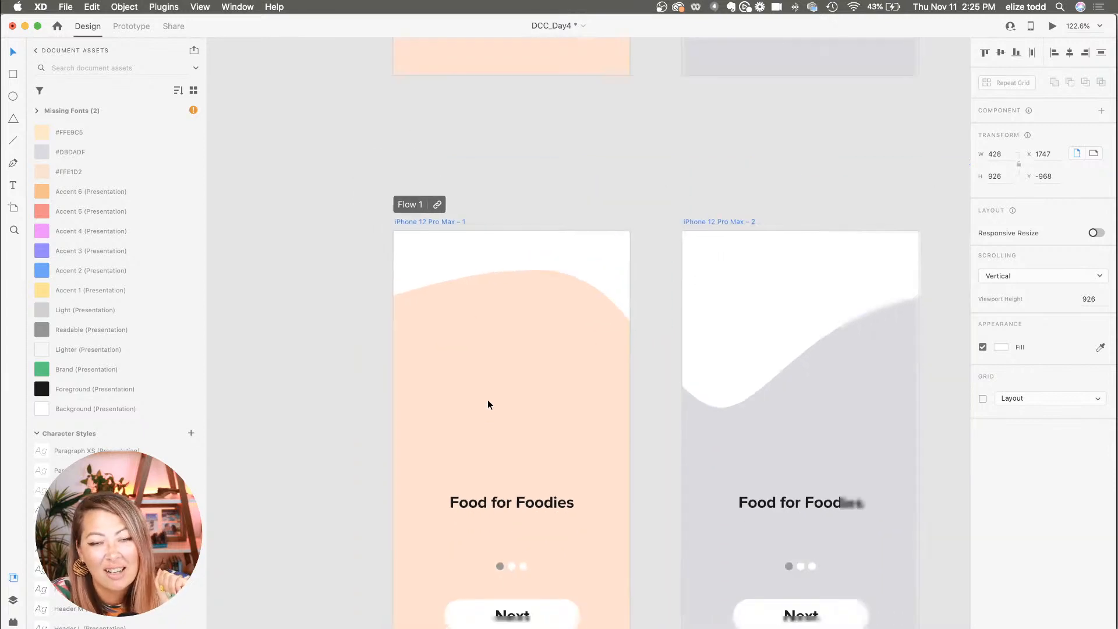